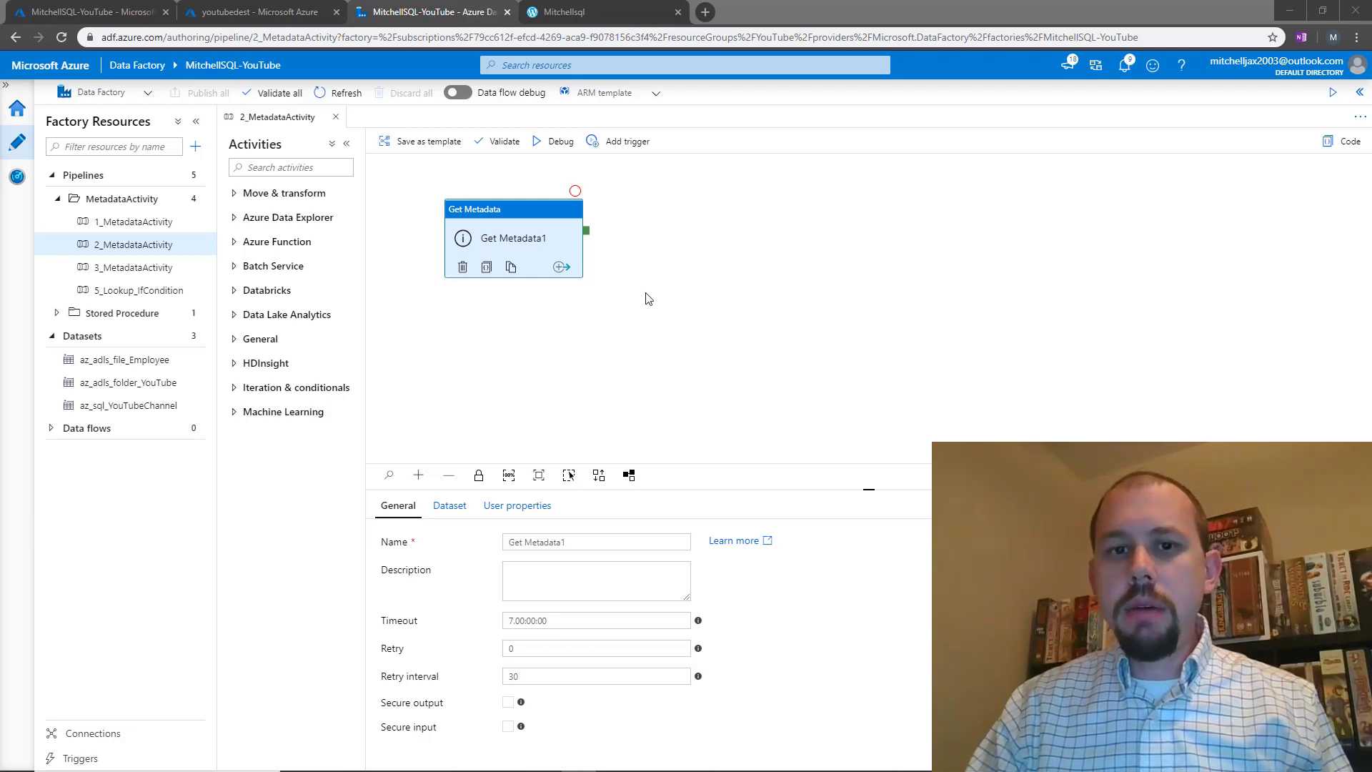
Step: Review the Get Metadata1 activity's dataset and the arguments in its field list
left_click(527, 230)
left_click(451, 506)
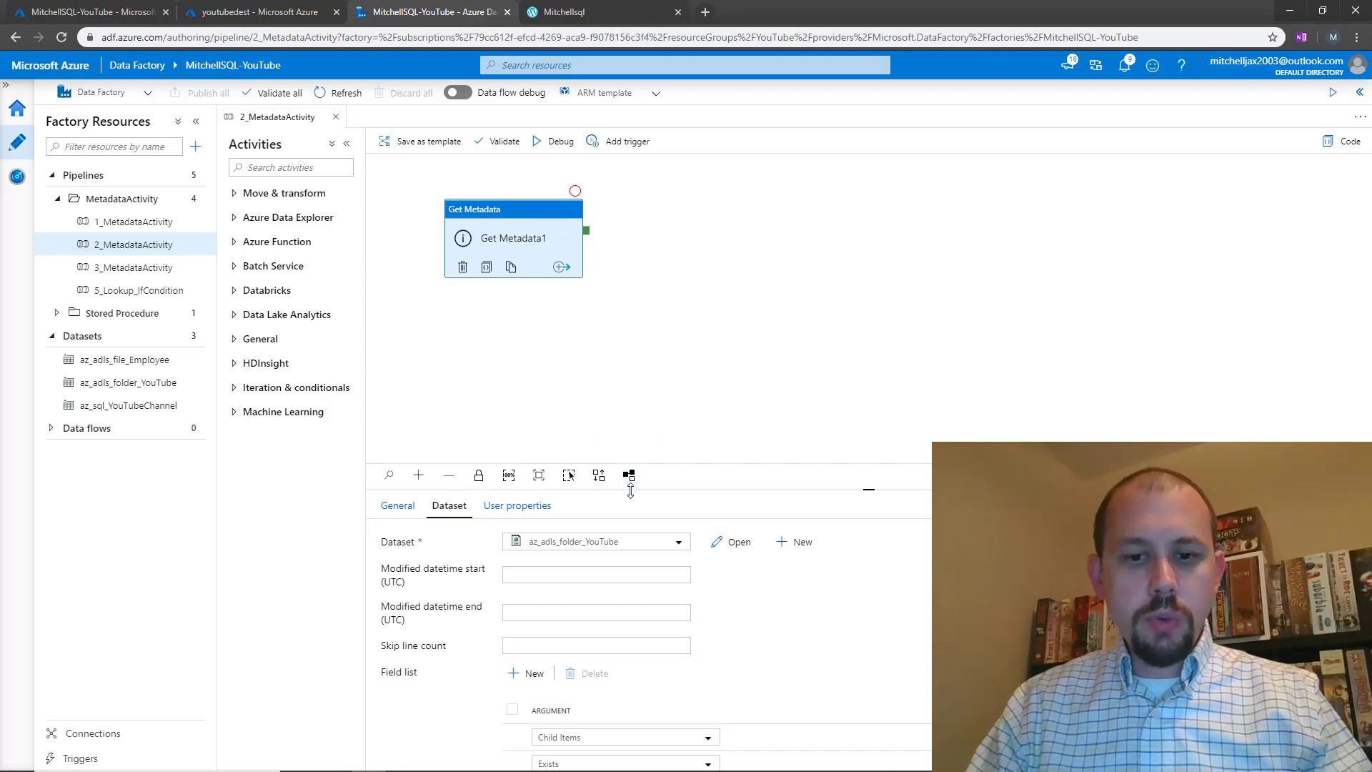
scroll(716, 661, "down", 1)
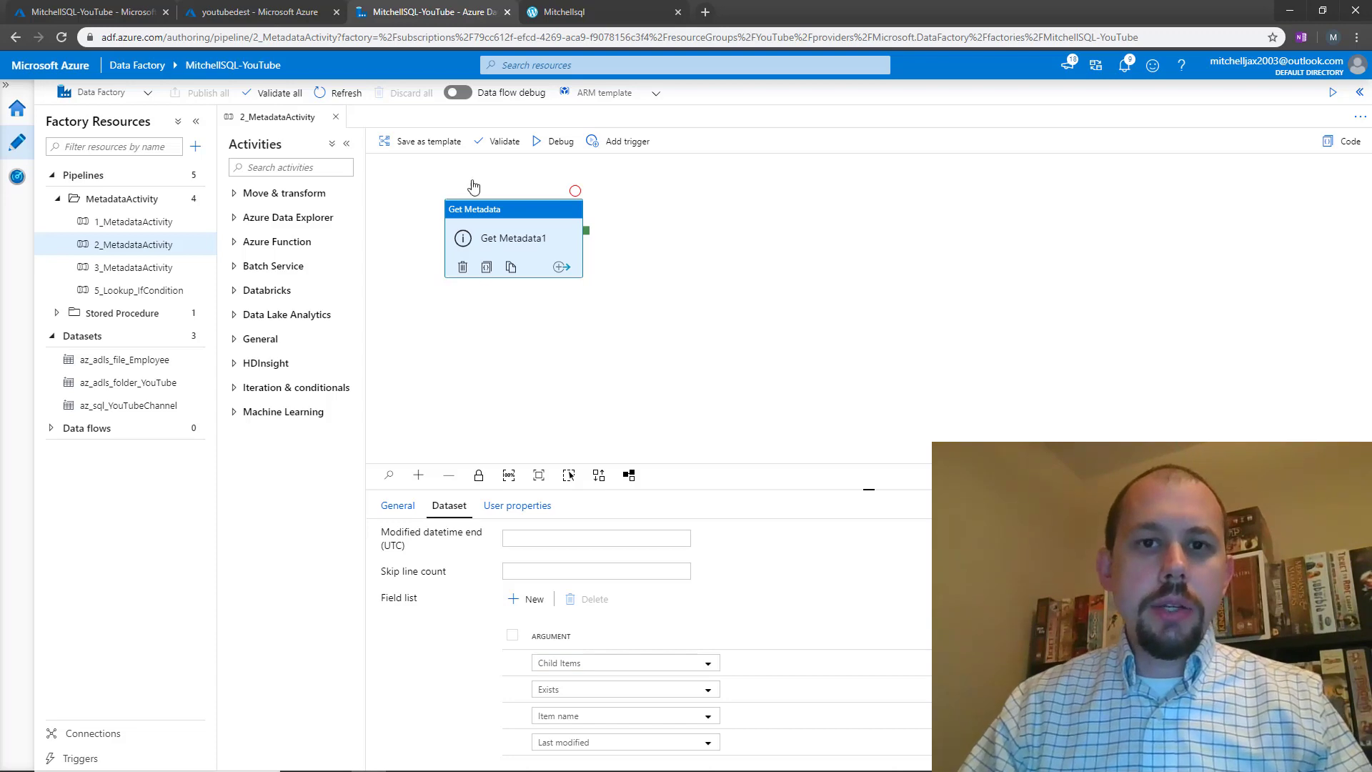
Step: Switch to the Azure portal and examine the files in the storage account's youtube container
left_click(258, 13)
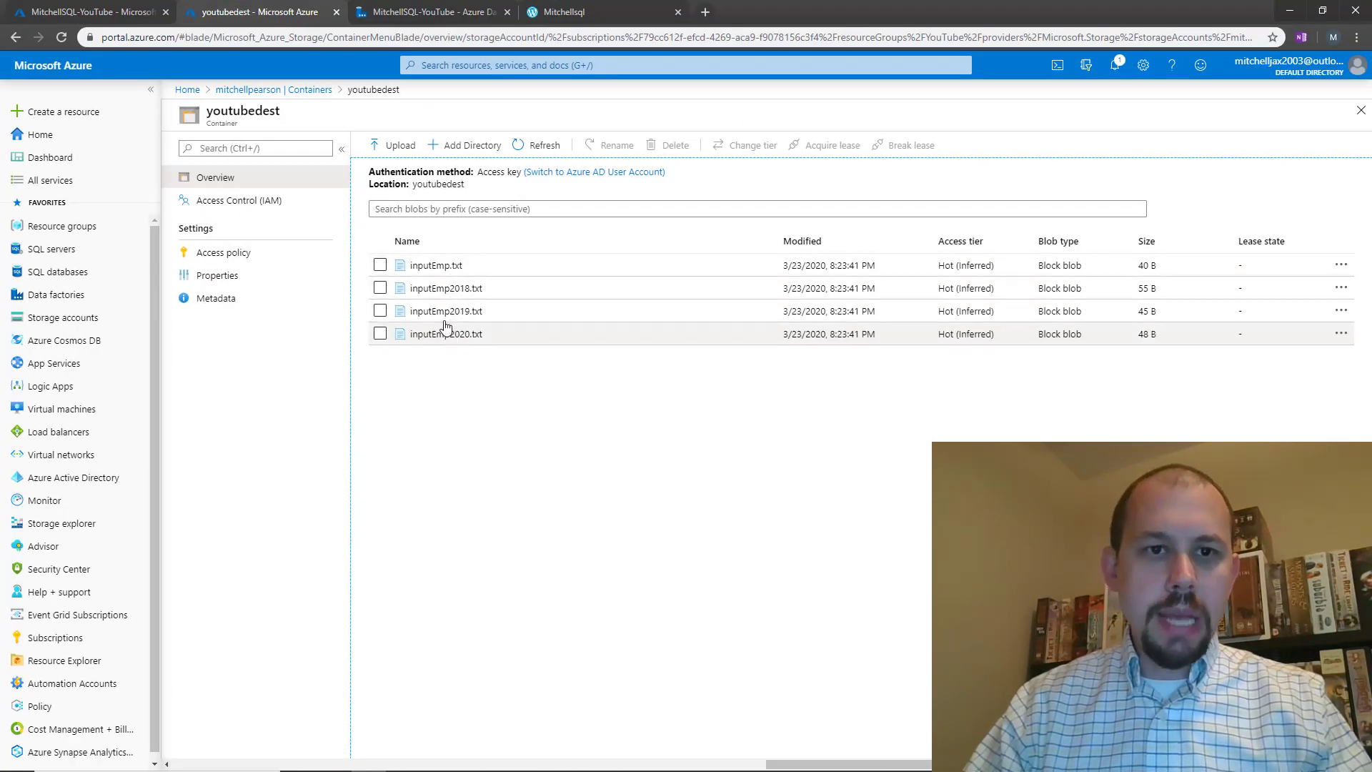
left_click(319, 91)
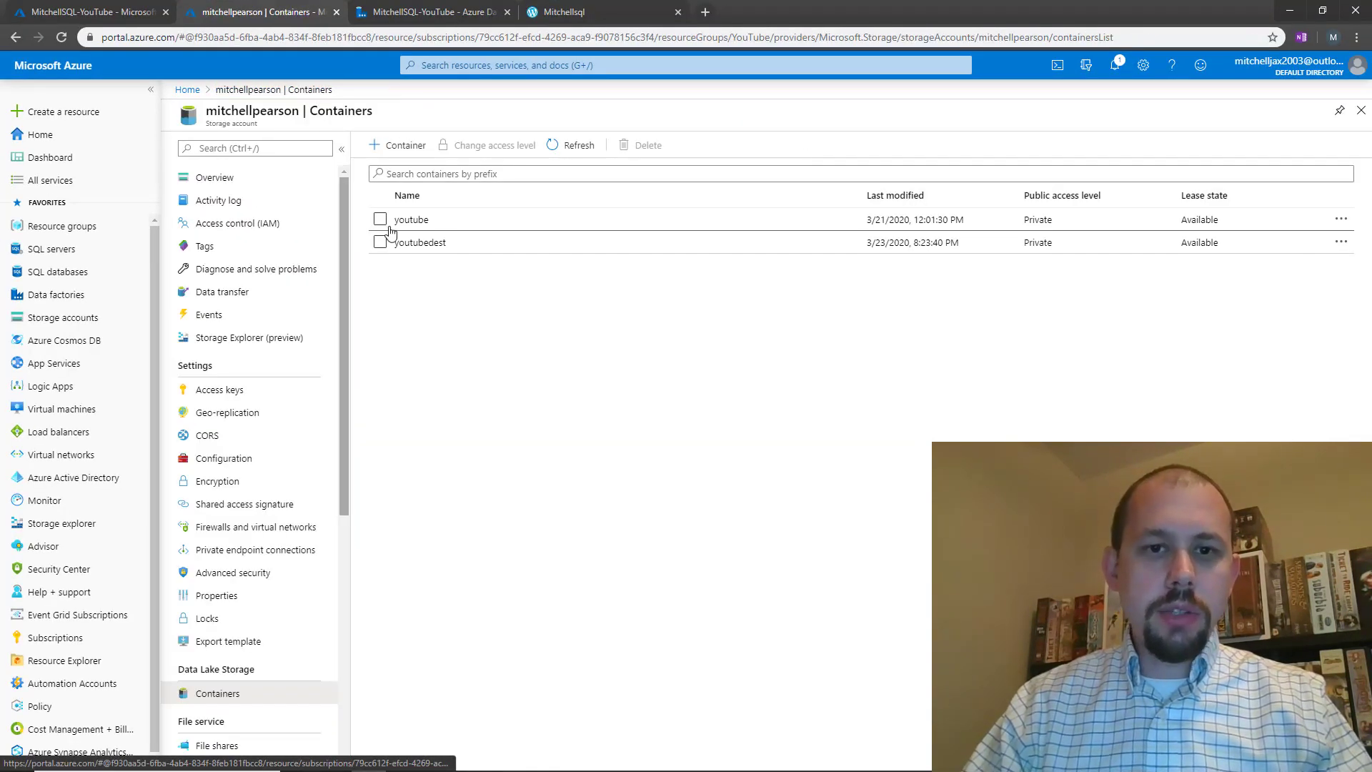
left_click(413, 222)
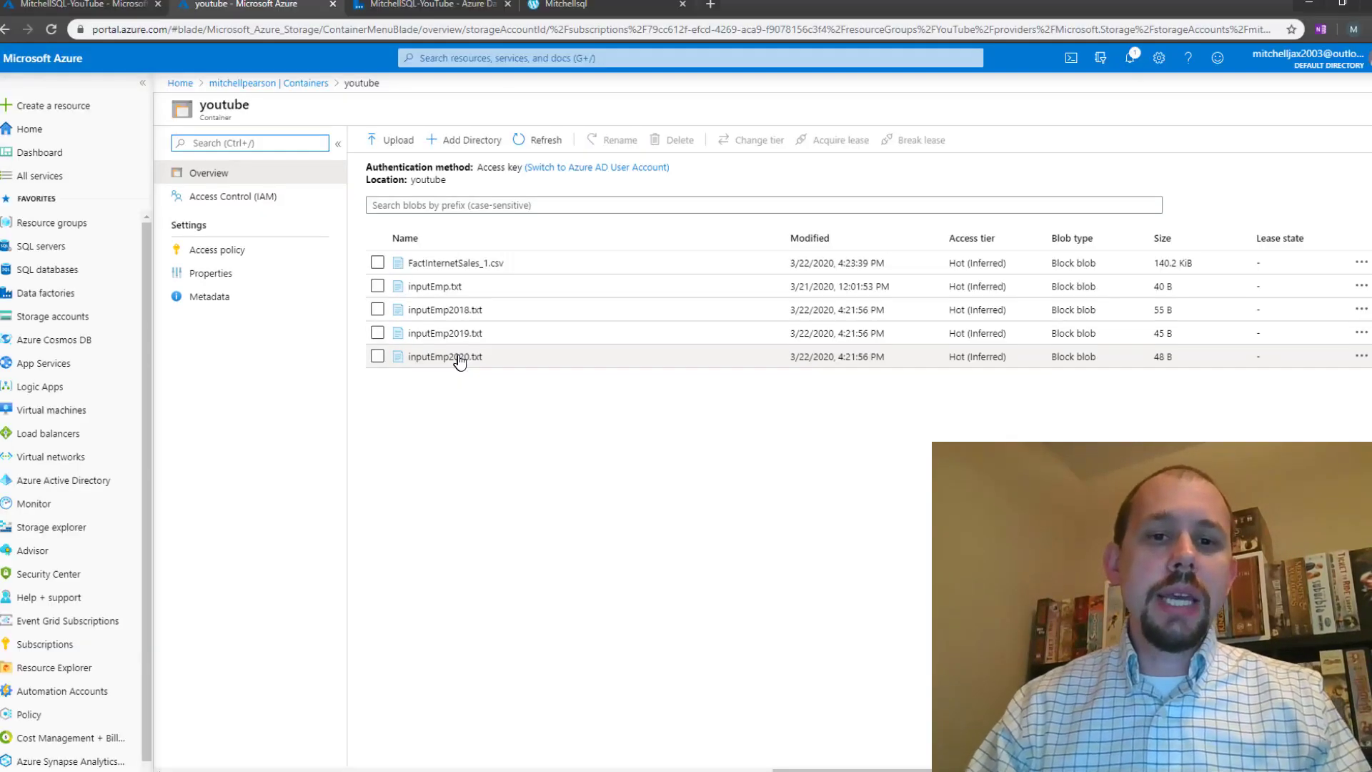
Step: Back in the Data Factory pipeline, add a Filter activity beside Get Metadata1 and connect Get Metadata1's success output to it
left_click(419, 11)
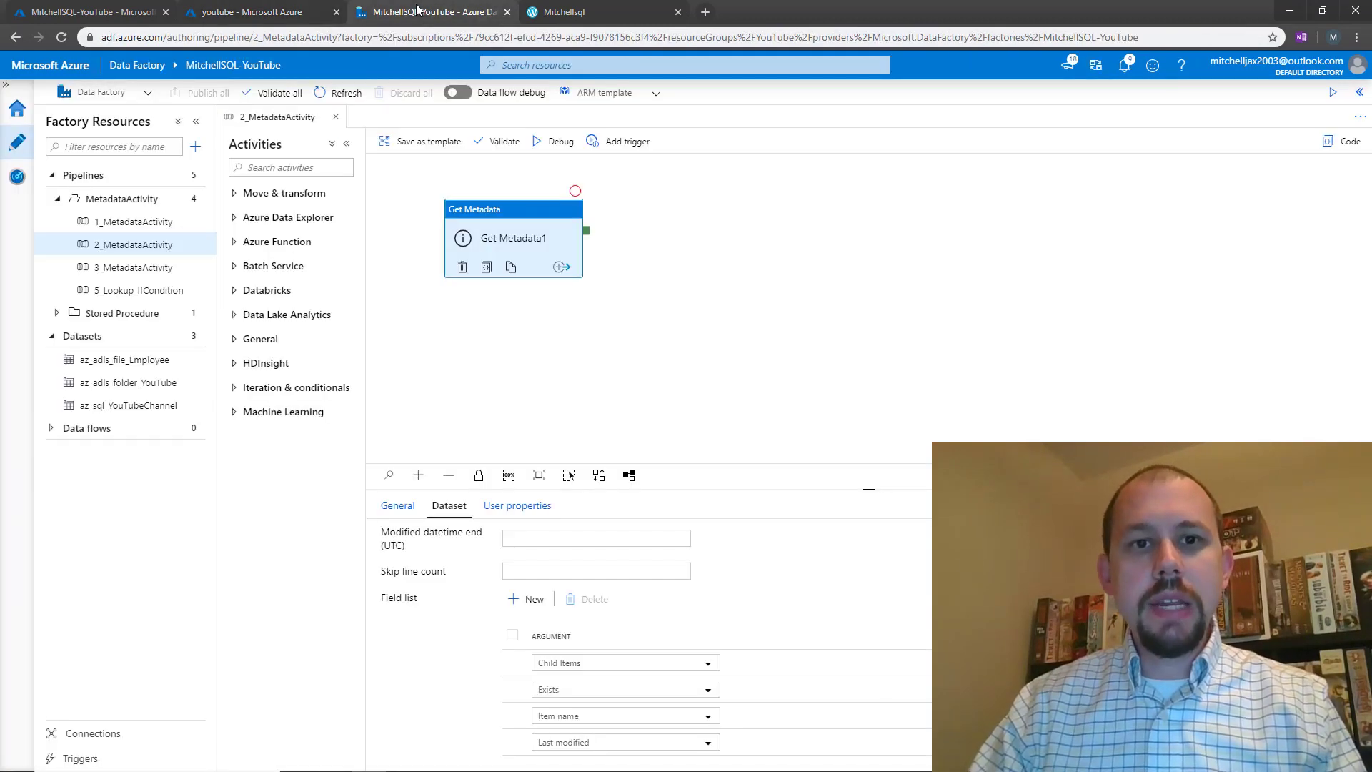
left_click(234, 340)
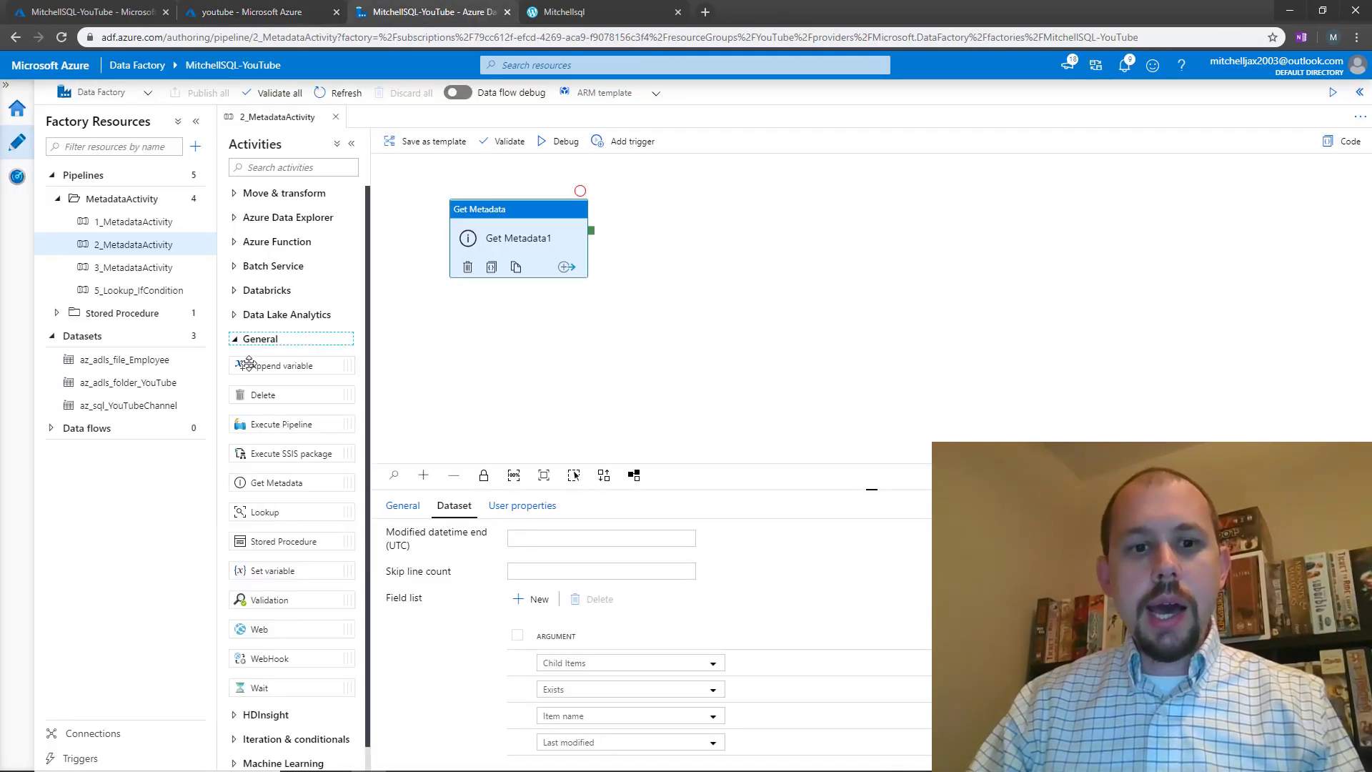
left_click(235, 341)
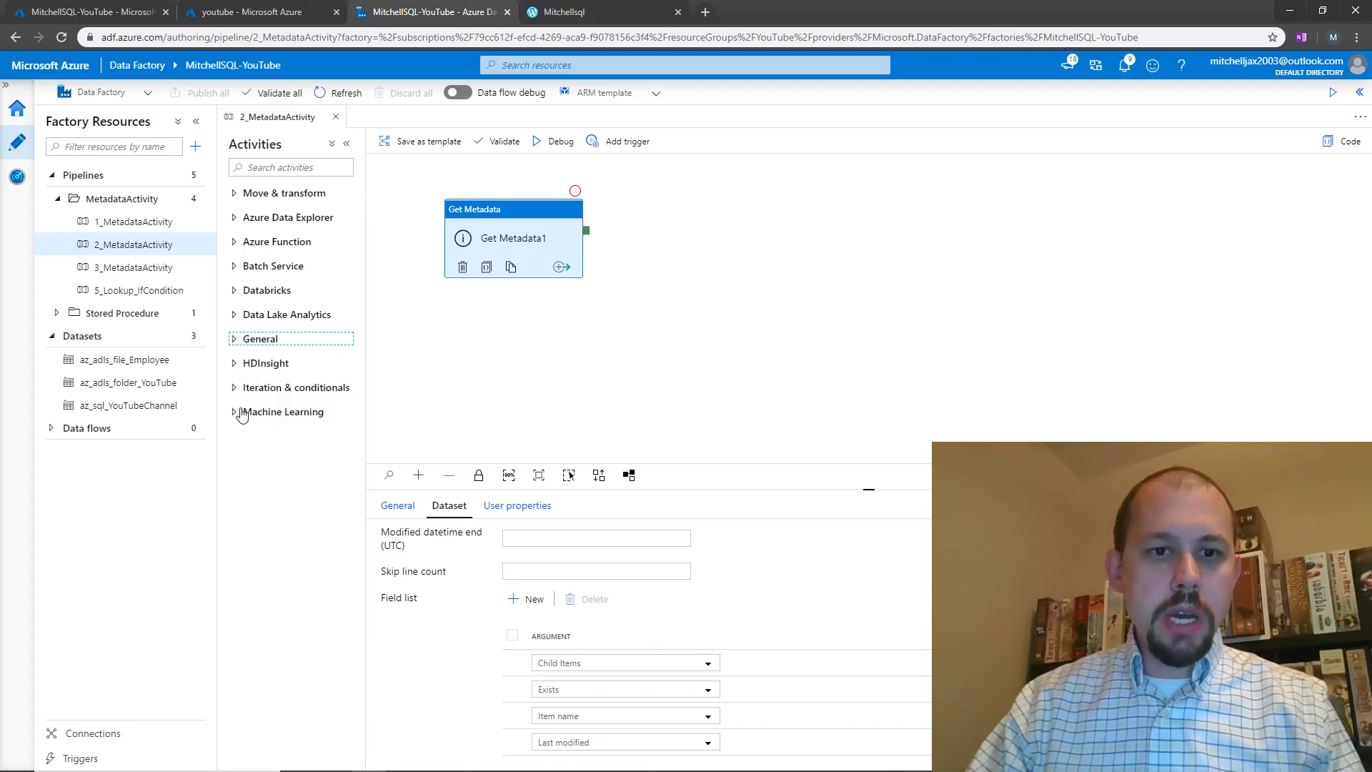
left_click(235, 388)
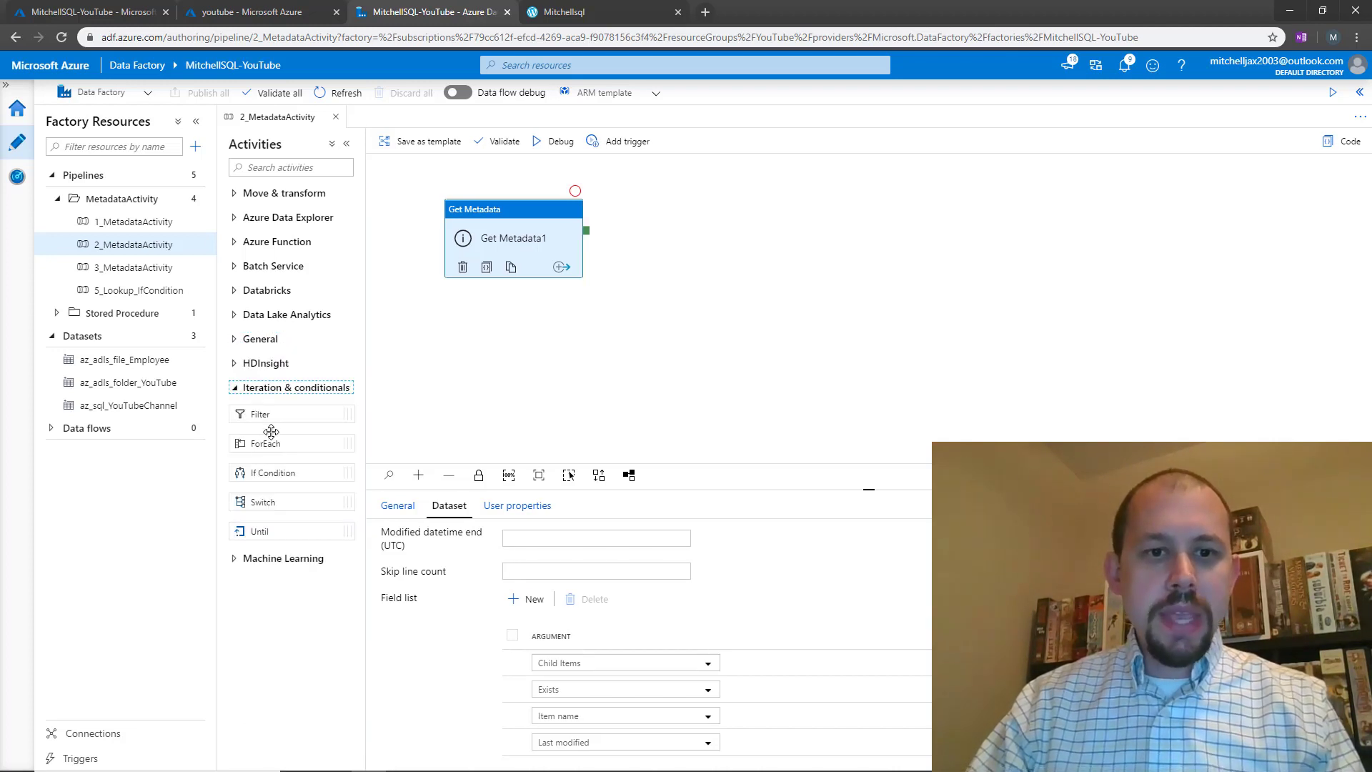
left_click_drag(257, 415, 704, 230)
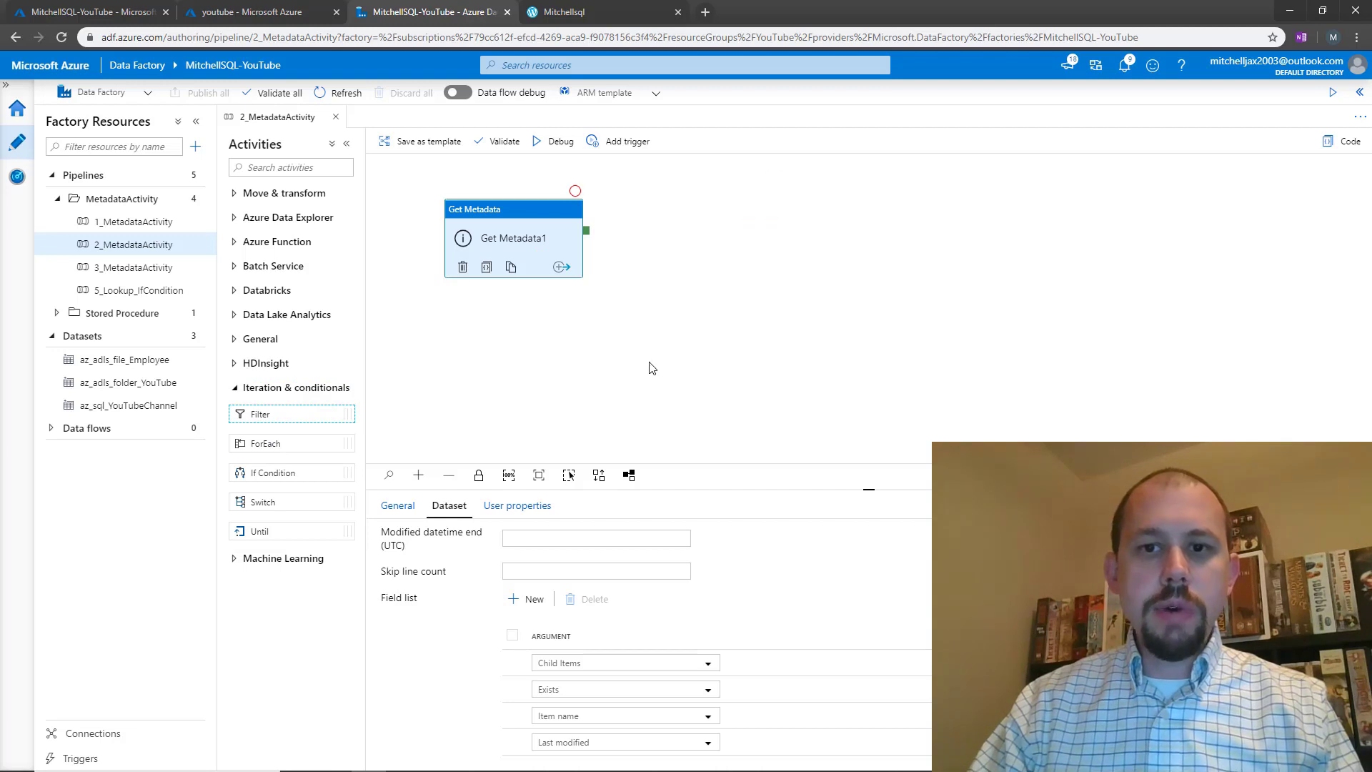
scroll(645, 345, "up", 2)
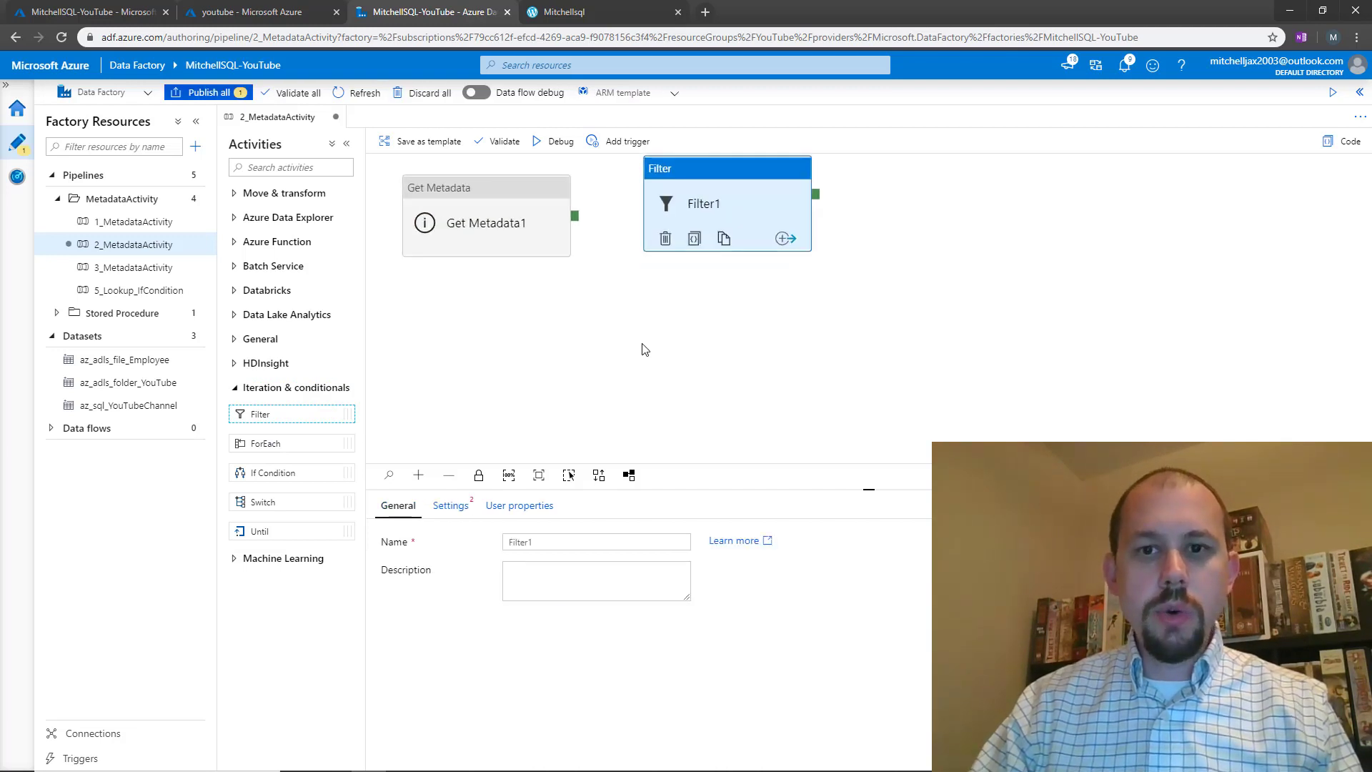
left_click_drag(486, 214, 496, 232)
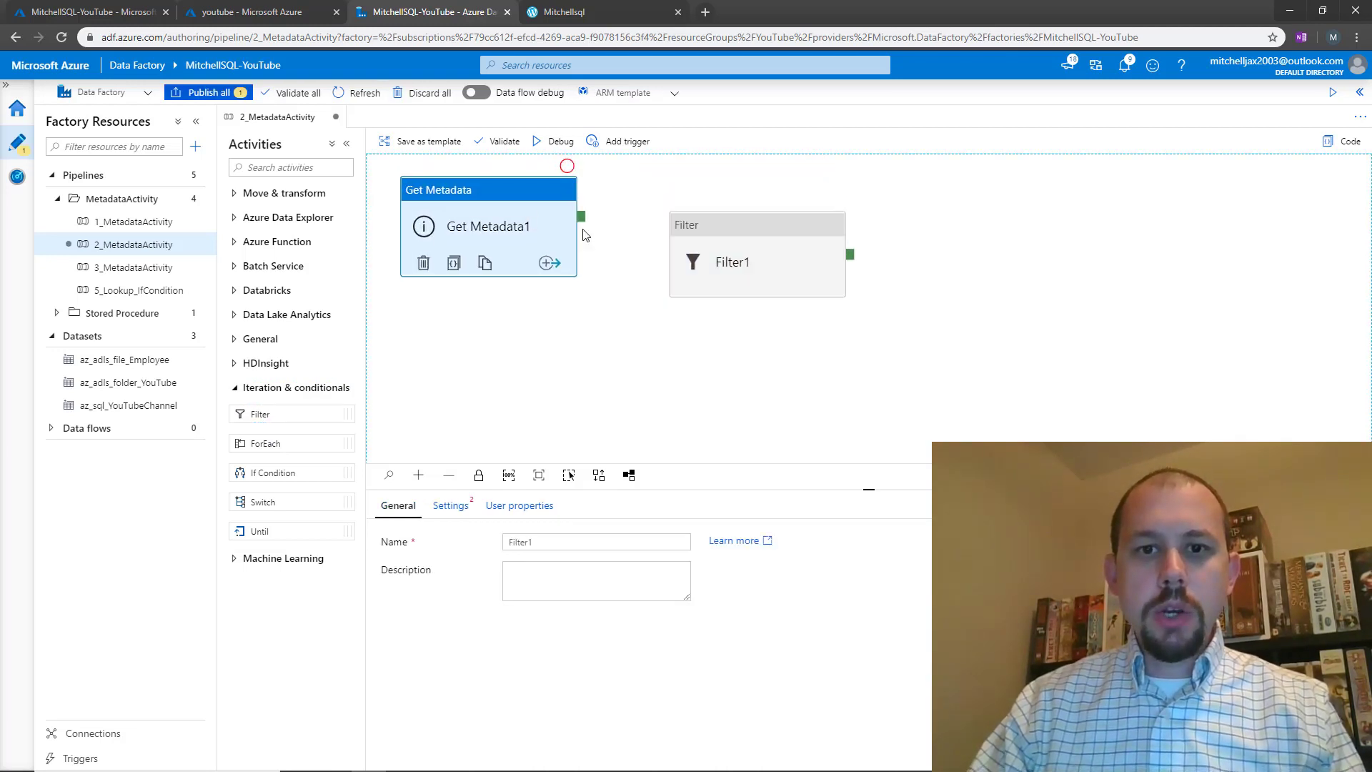
left_click_drag(581, 215, 686, 286)
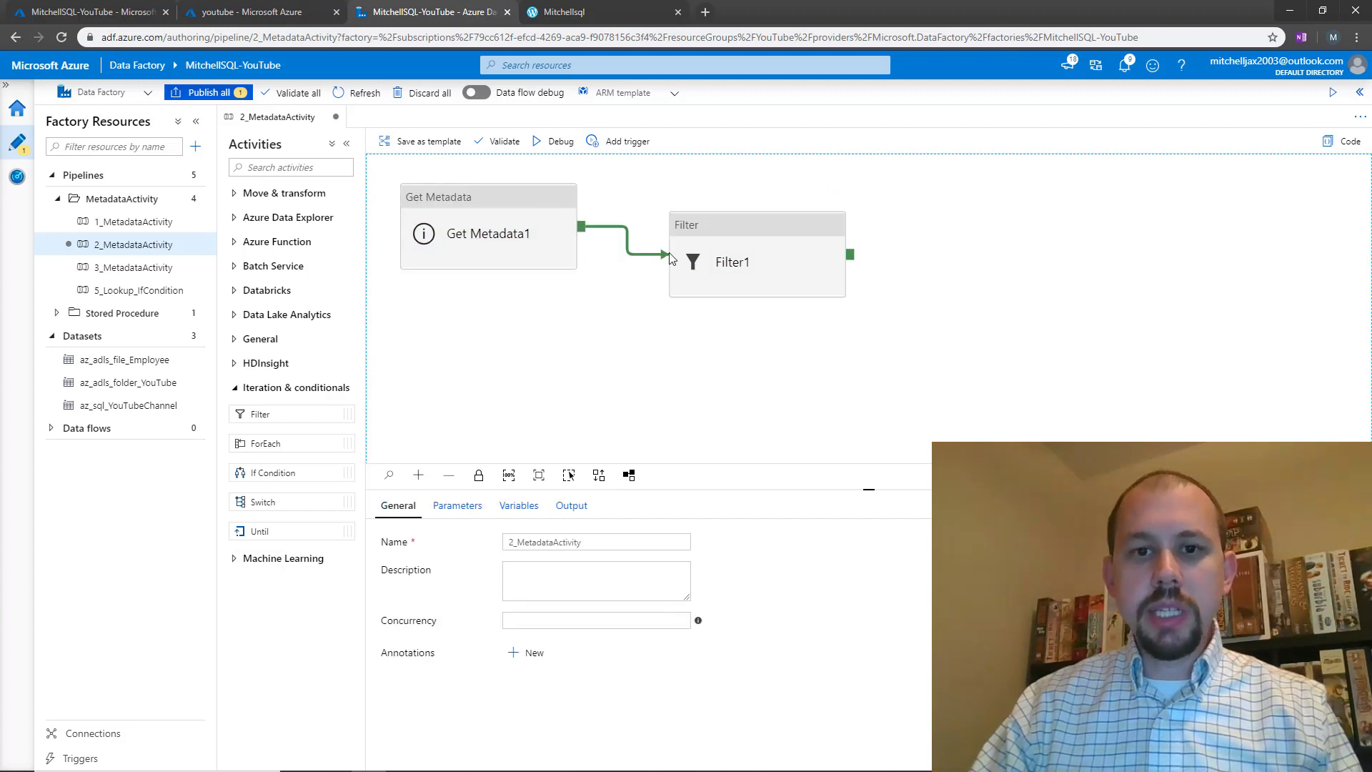
left_click(793, 240)
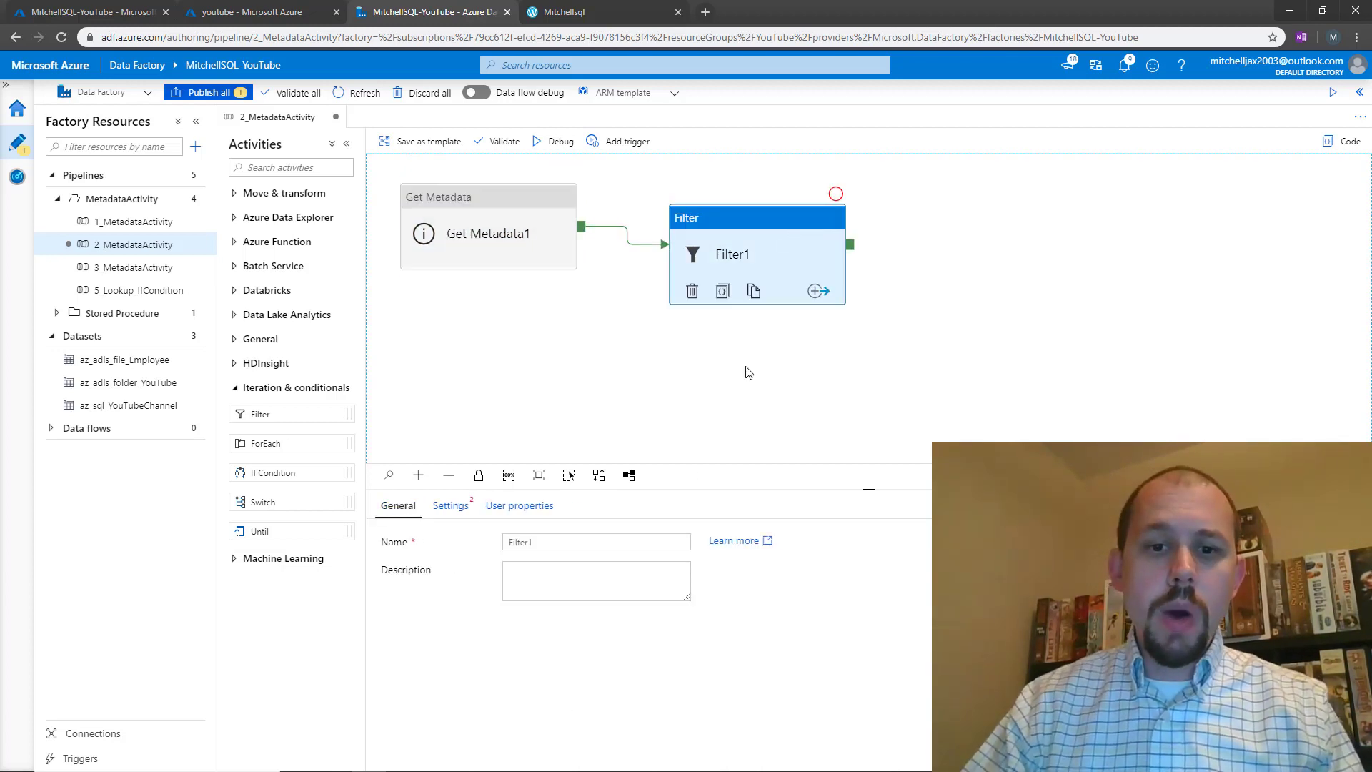
left_click(453, 509)
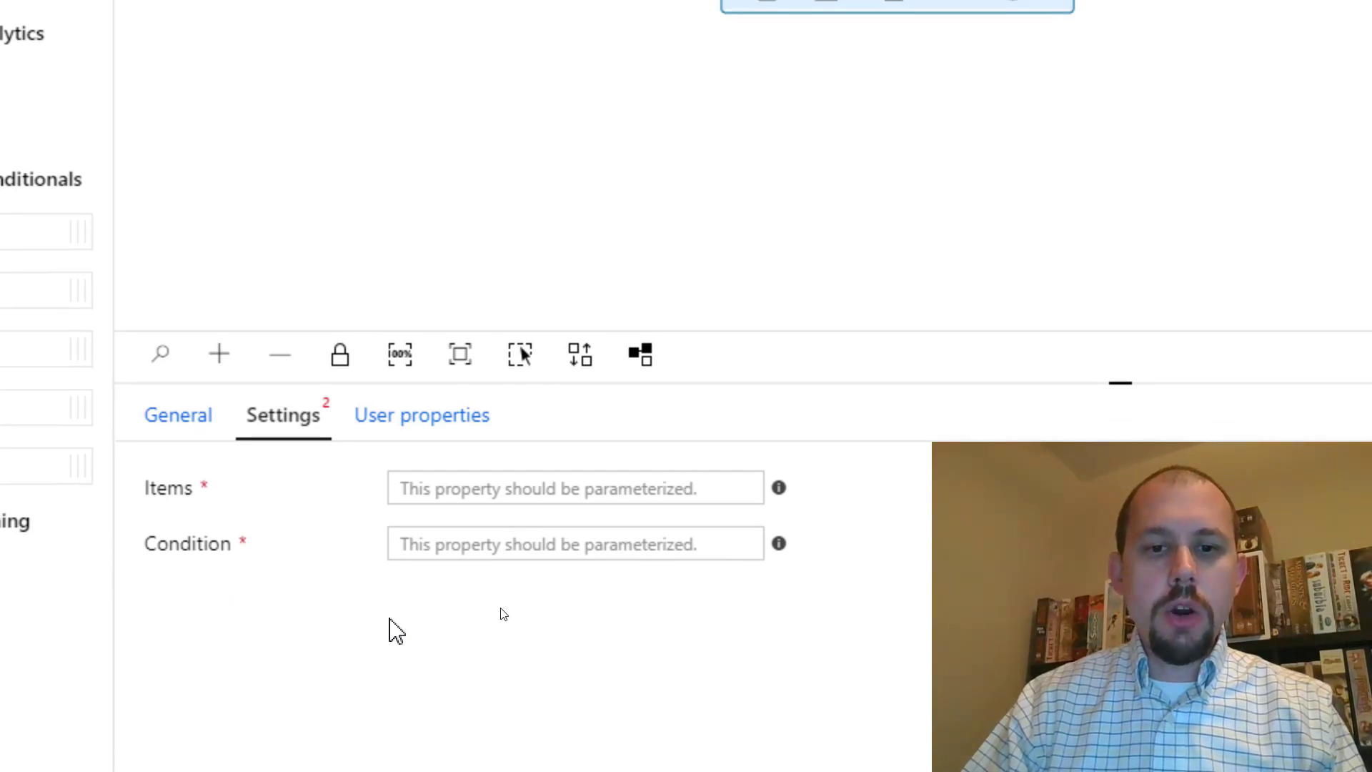
left_click(468, 493)
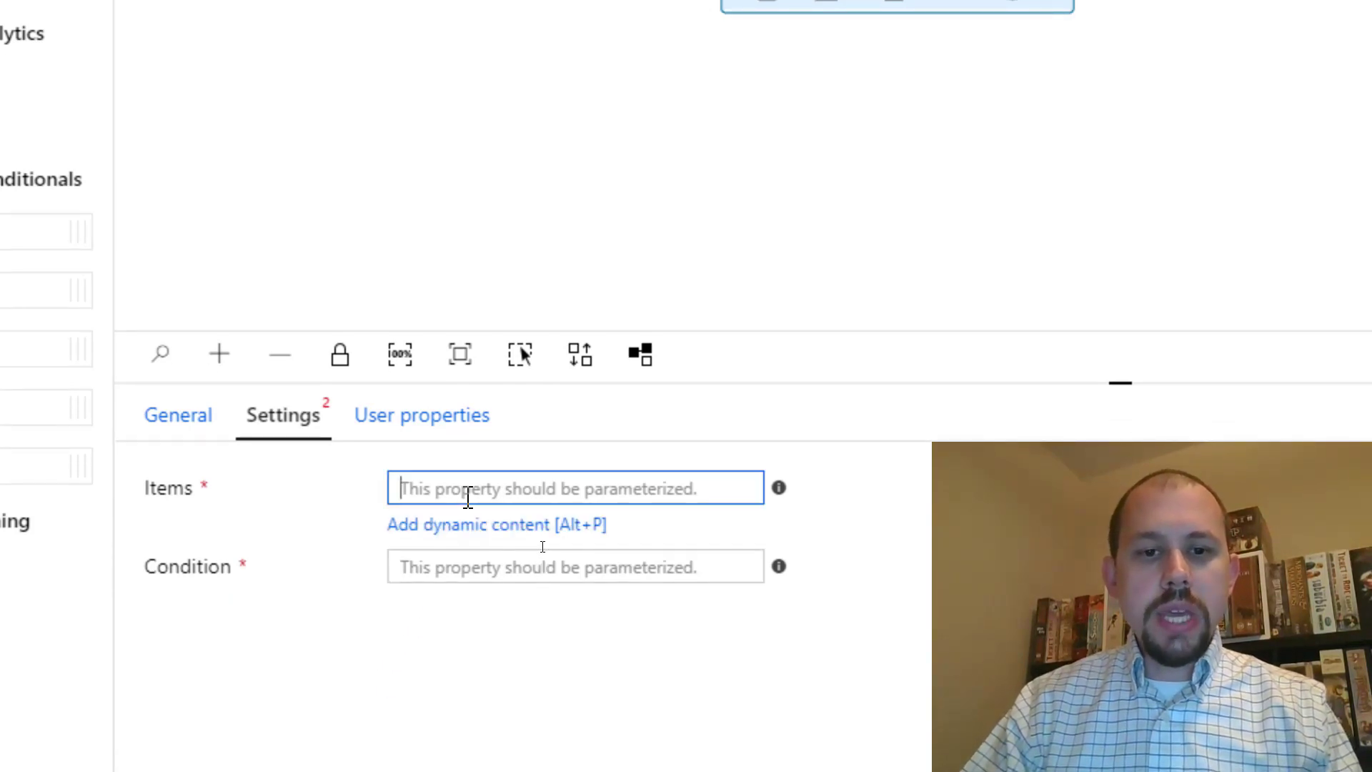
left_click(462, 536)
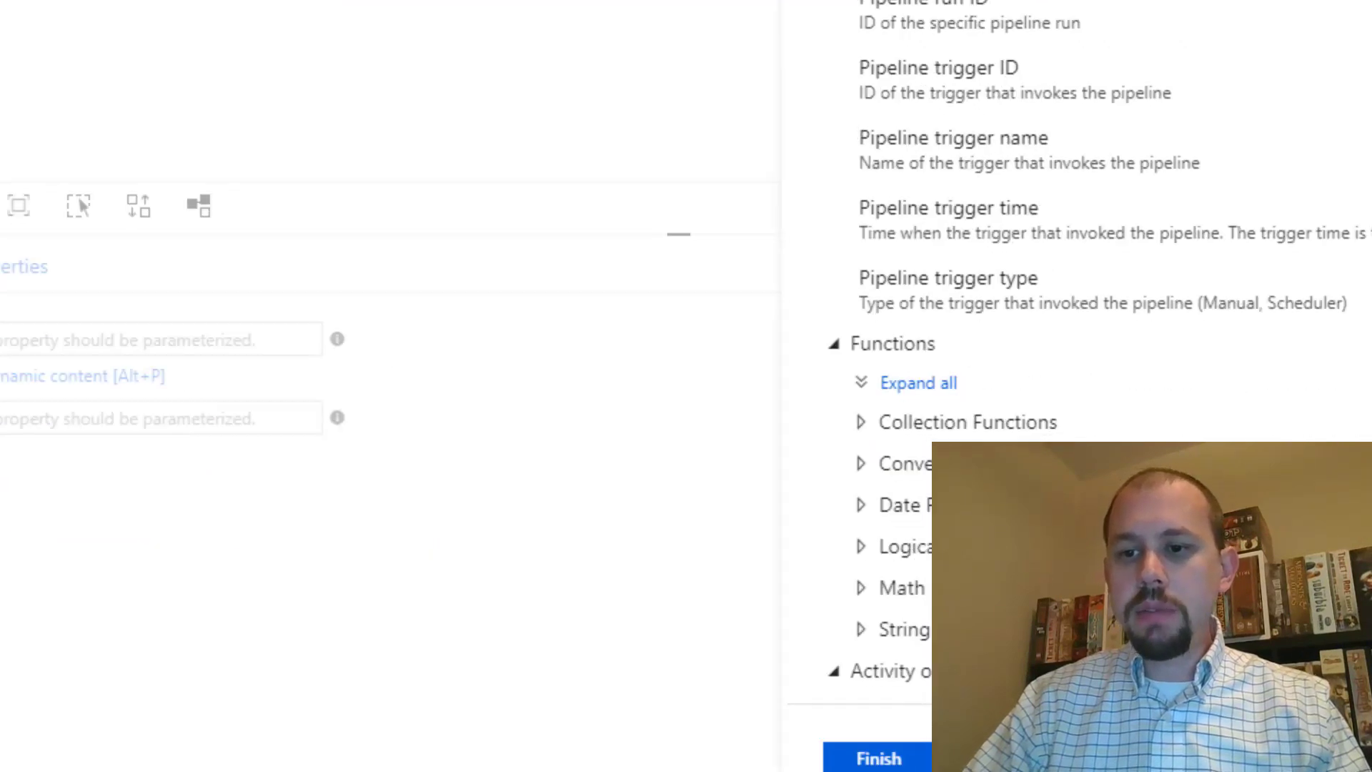
scroll(1208, 380, "down", 1)
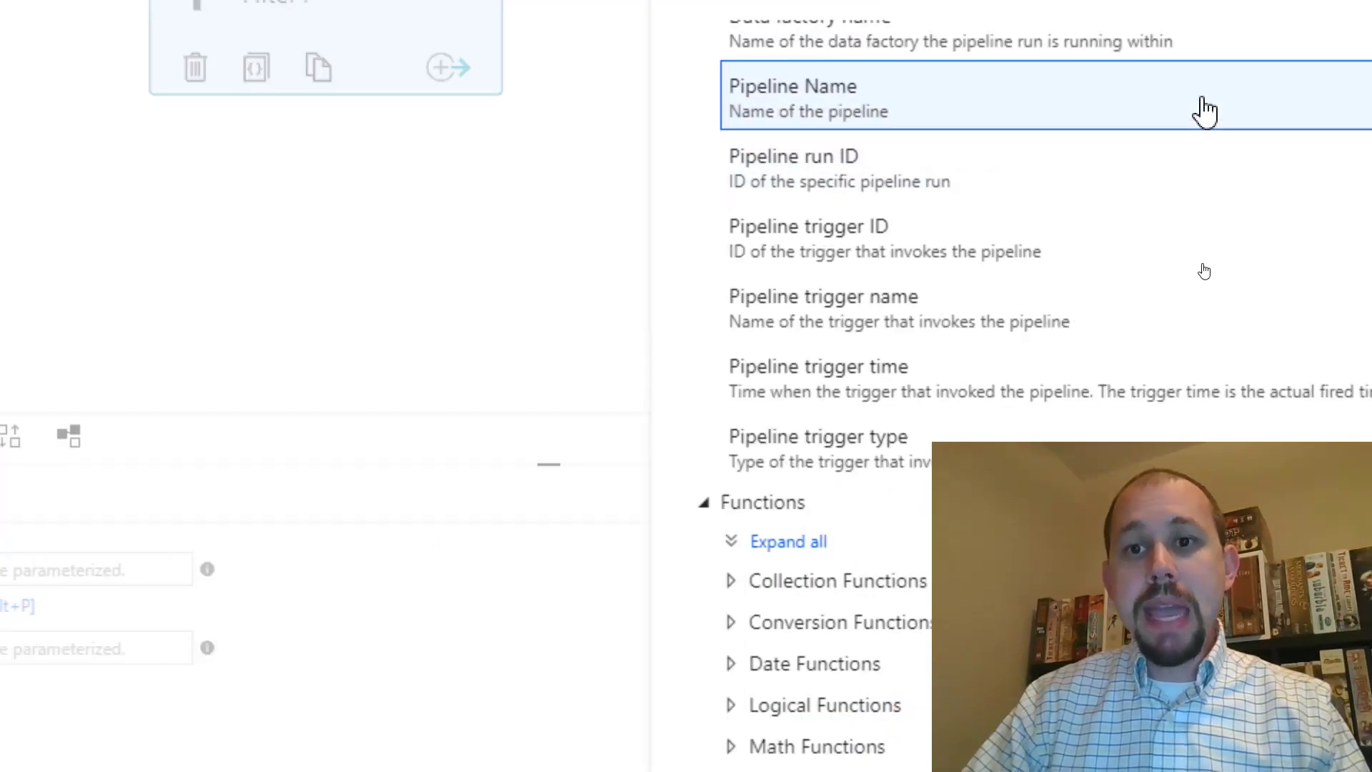
left_click(1121, 95)
type("@activity('Get Metadata1').output")
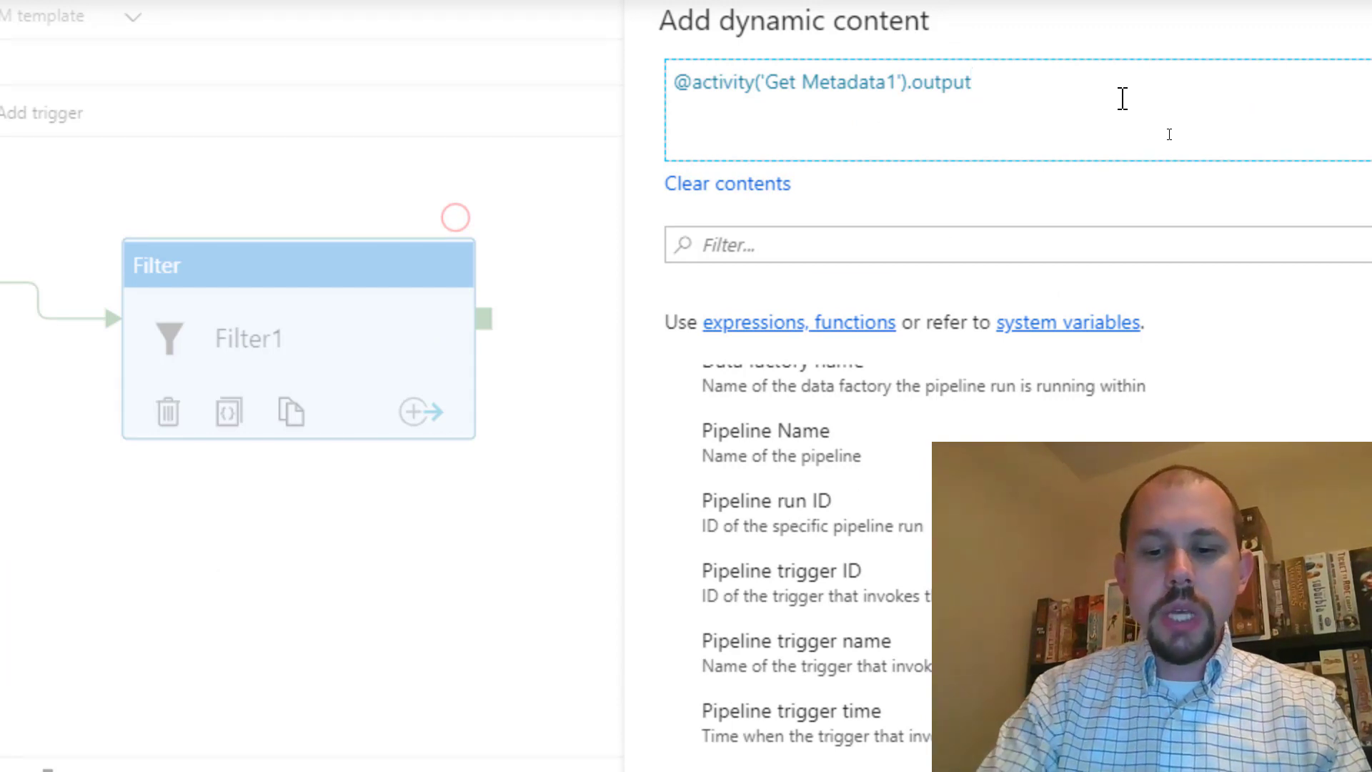
type(".child")
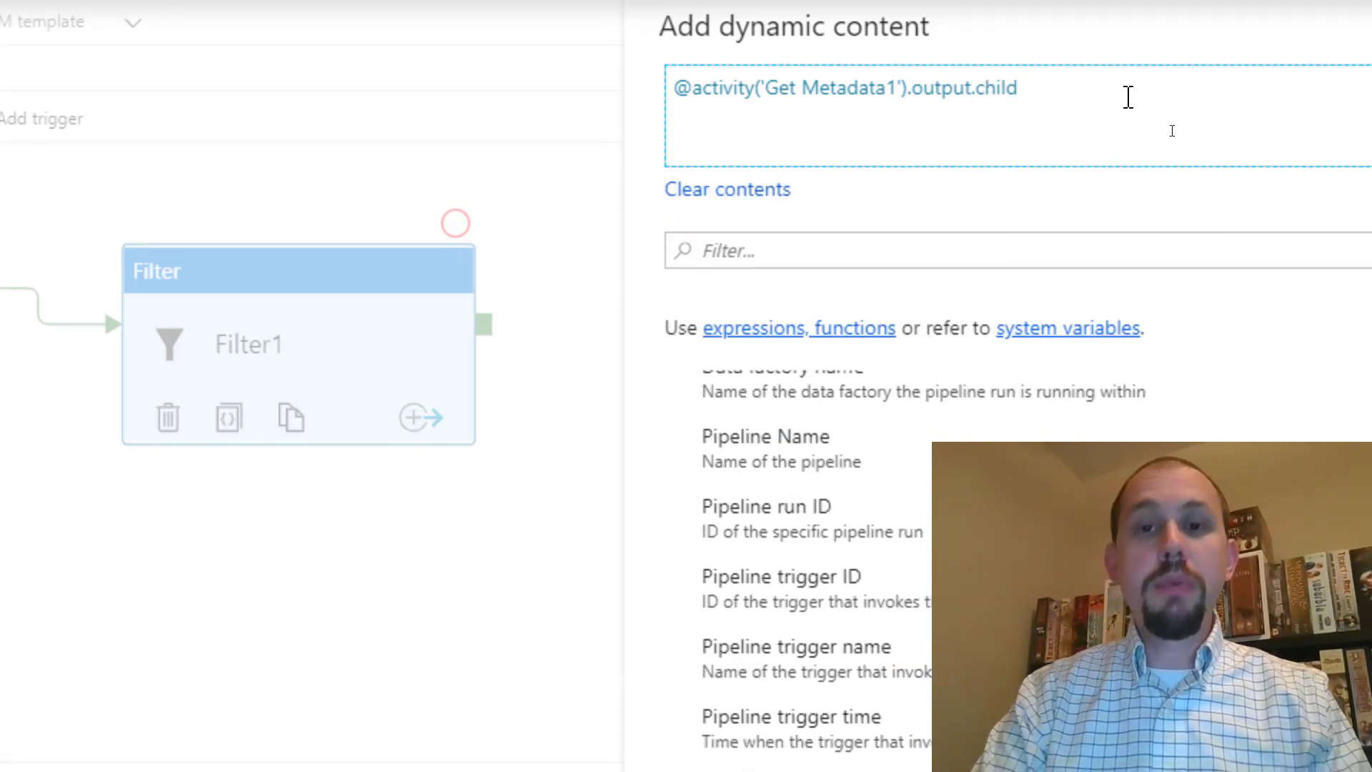
type("Items")
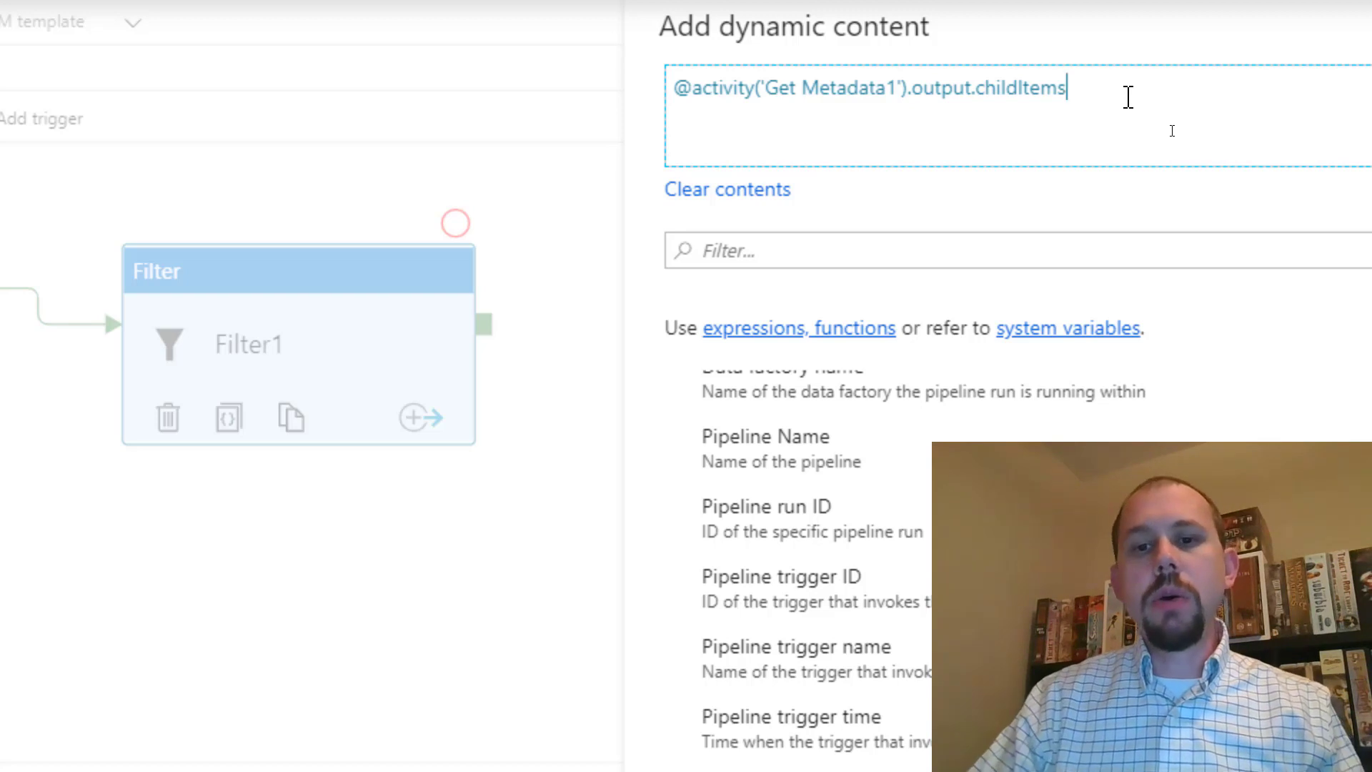
scroll(900, 701, "down", 6)
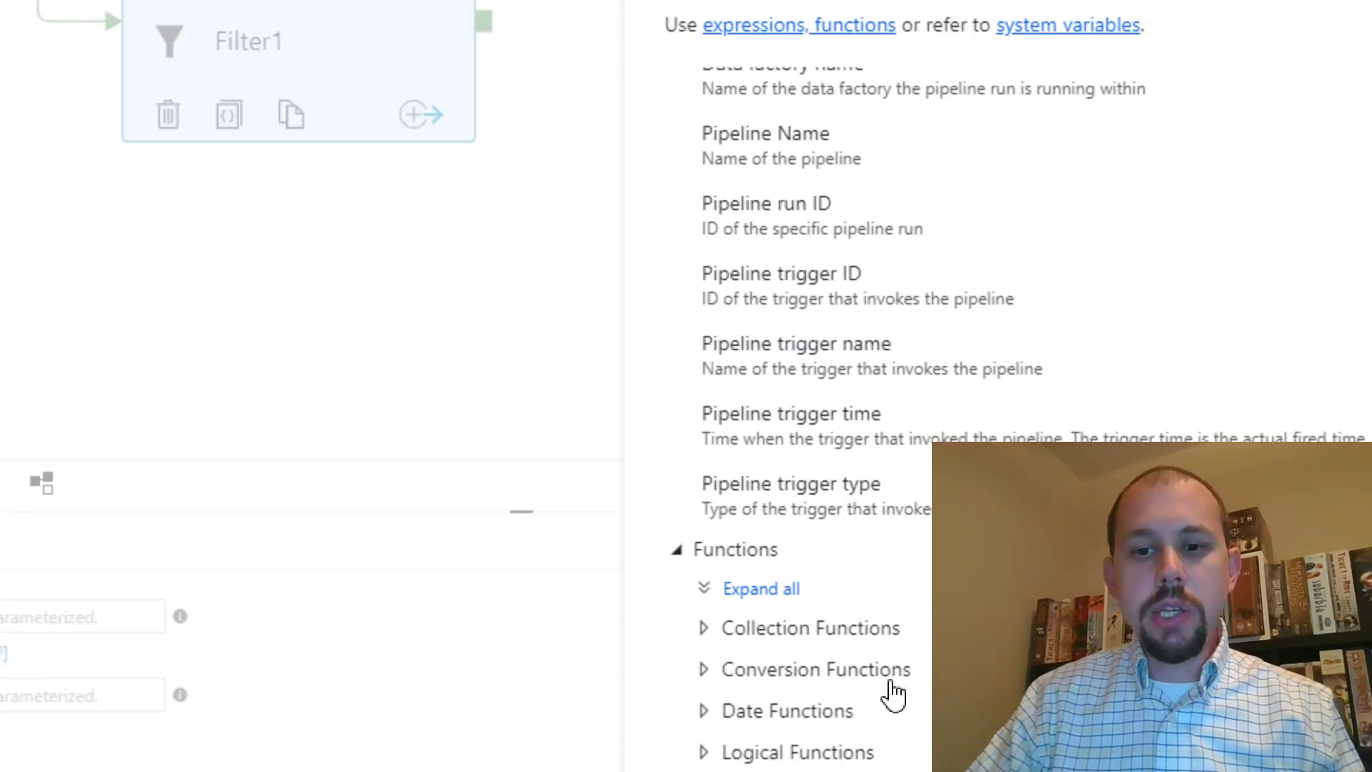
scroll(868, 686, "down", 2)
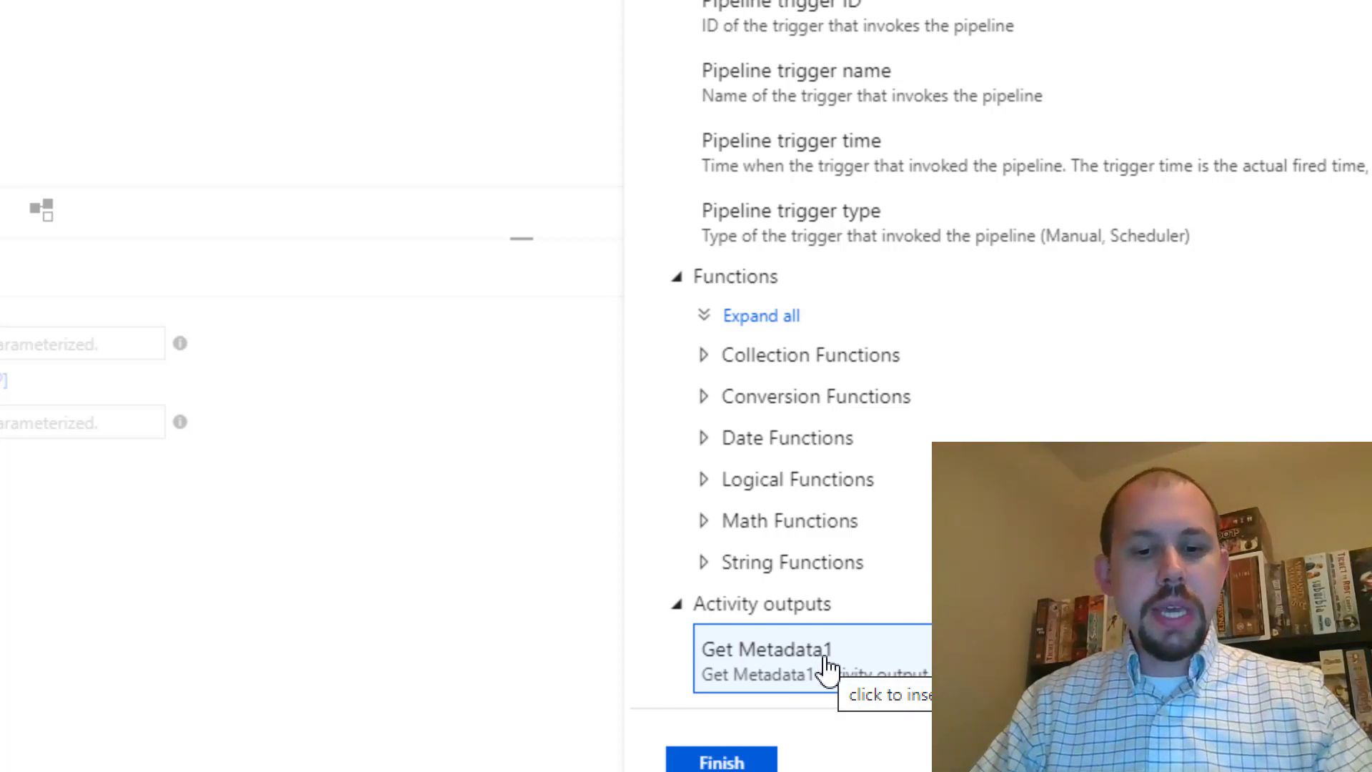
left_click(827, 665)
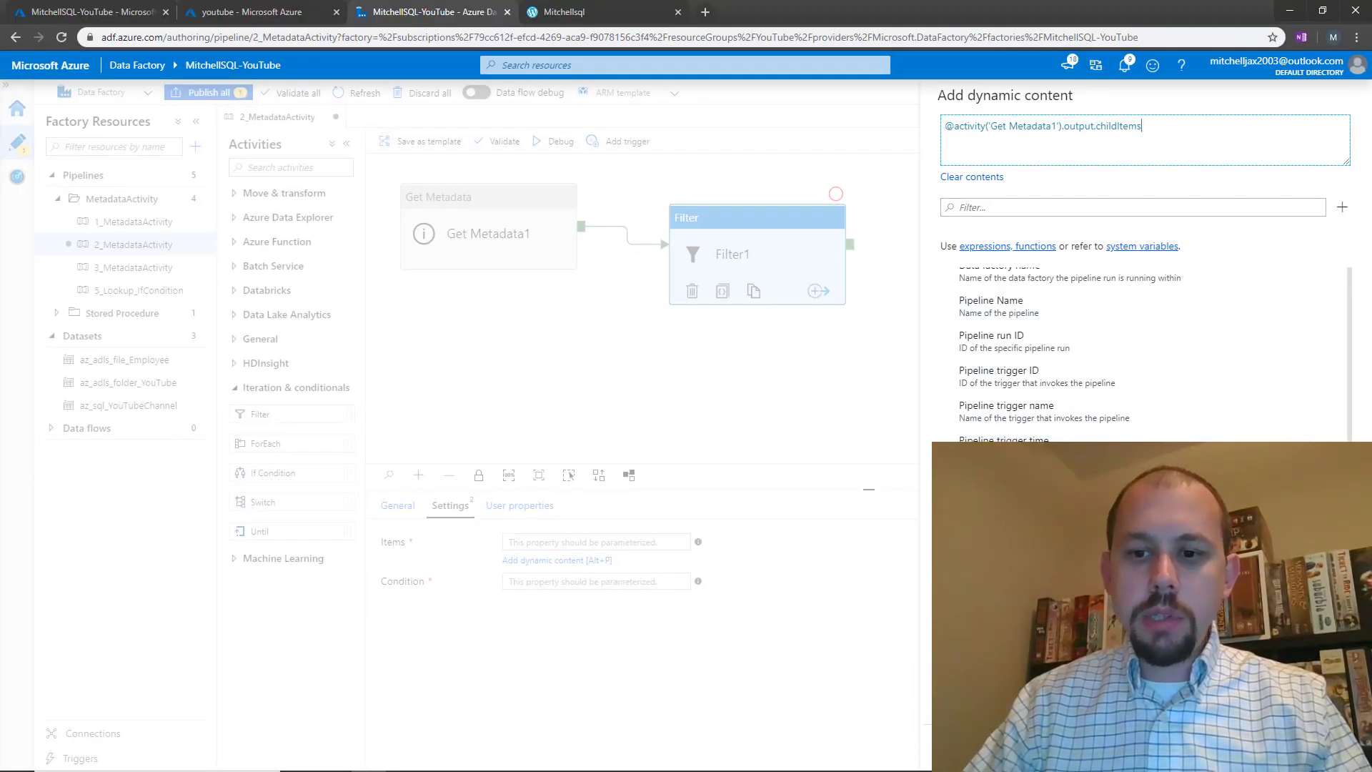
left_click(963, 746)
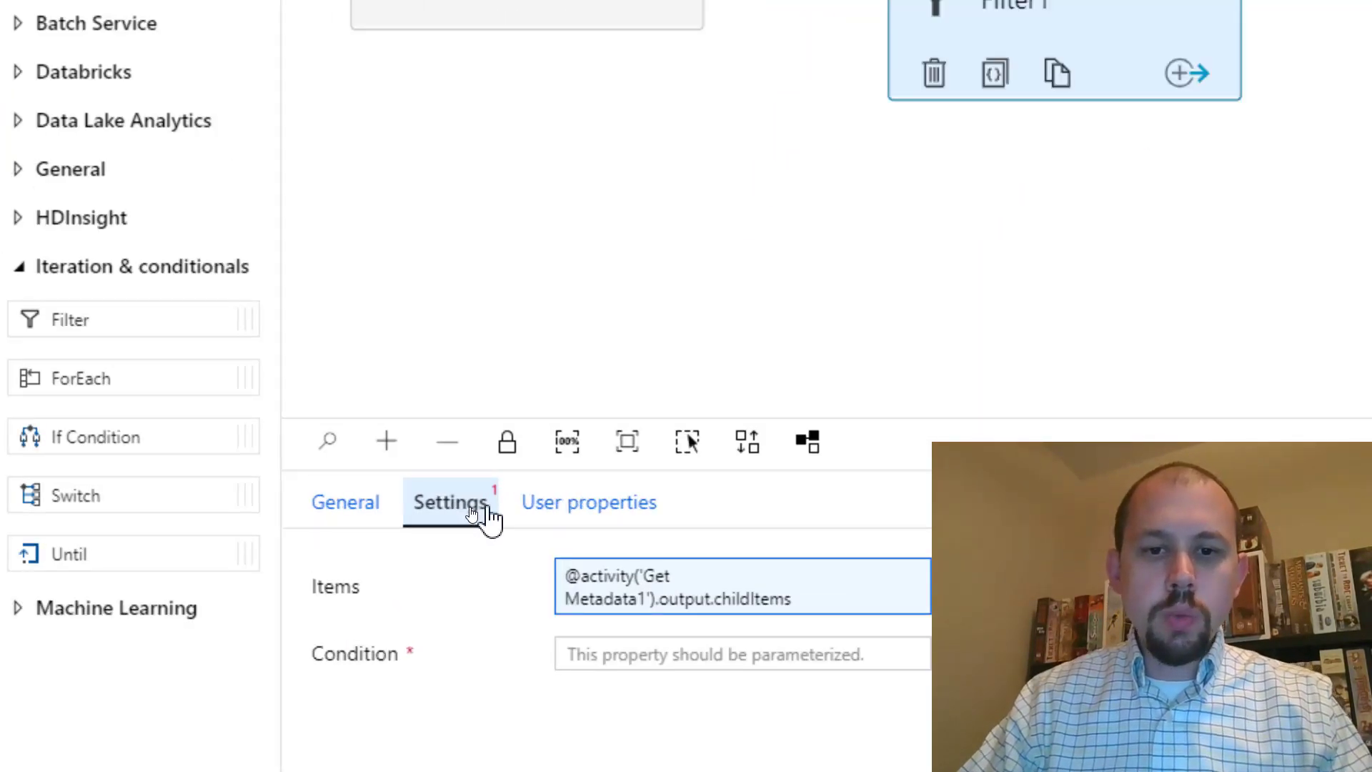
Step: Open Filter1's Condition as dynamic content and insert the startswith string function
left_click(639, 626)
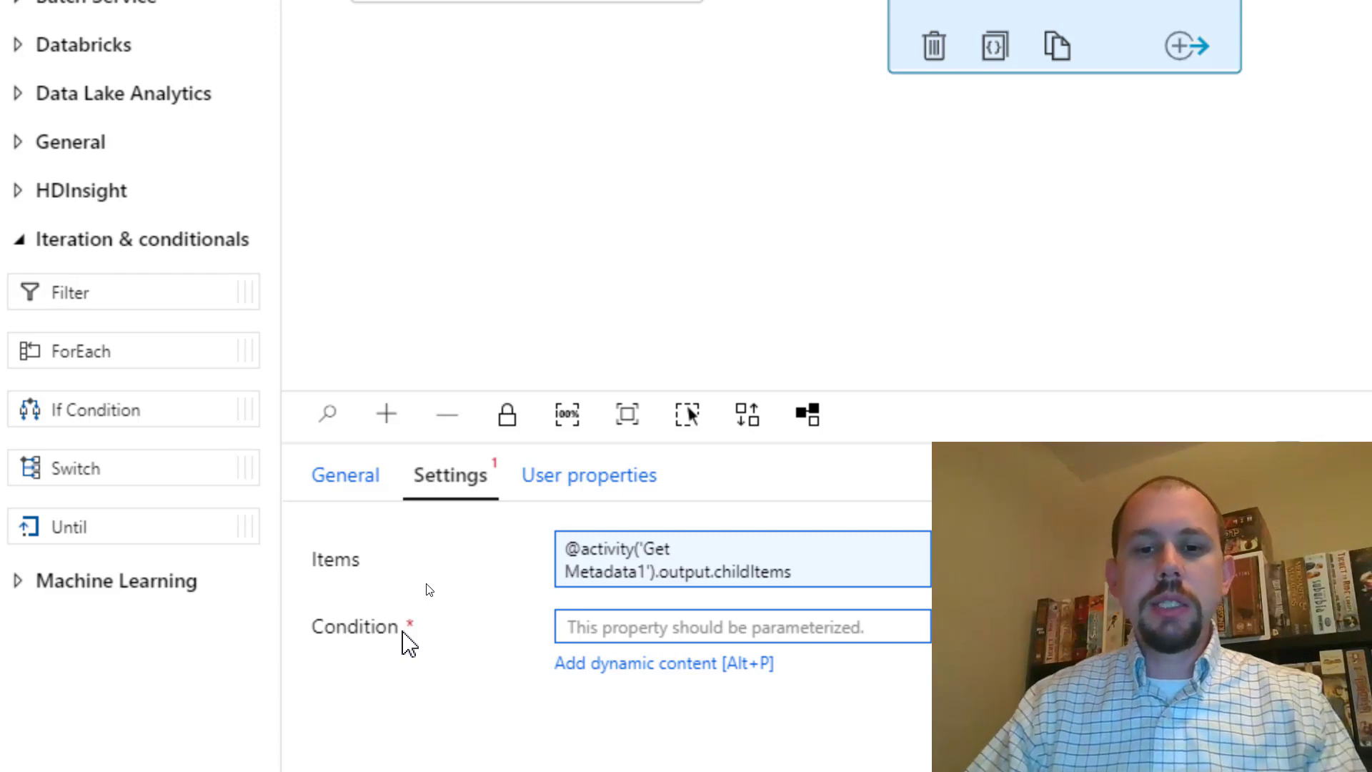
left_click(613, 673)
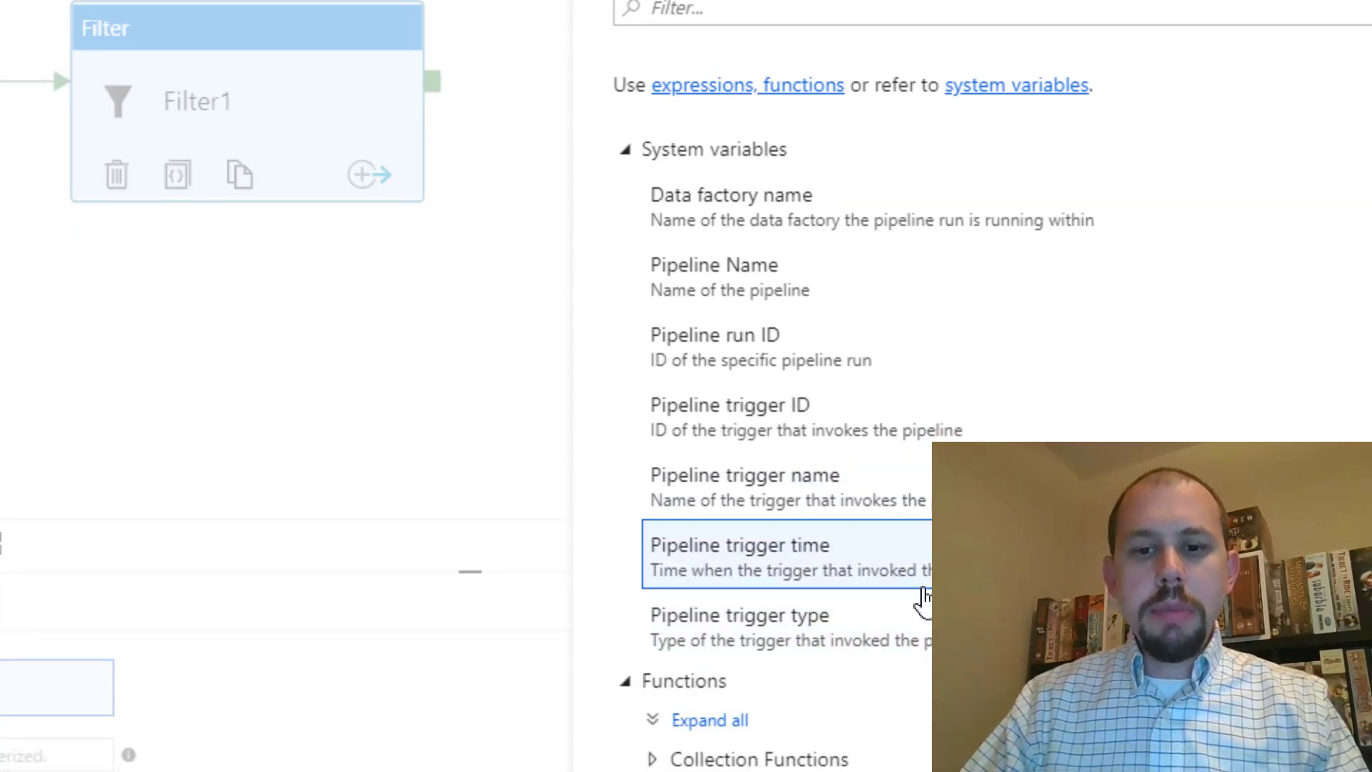
scroll(797, 621, "down", 1)
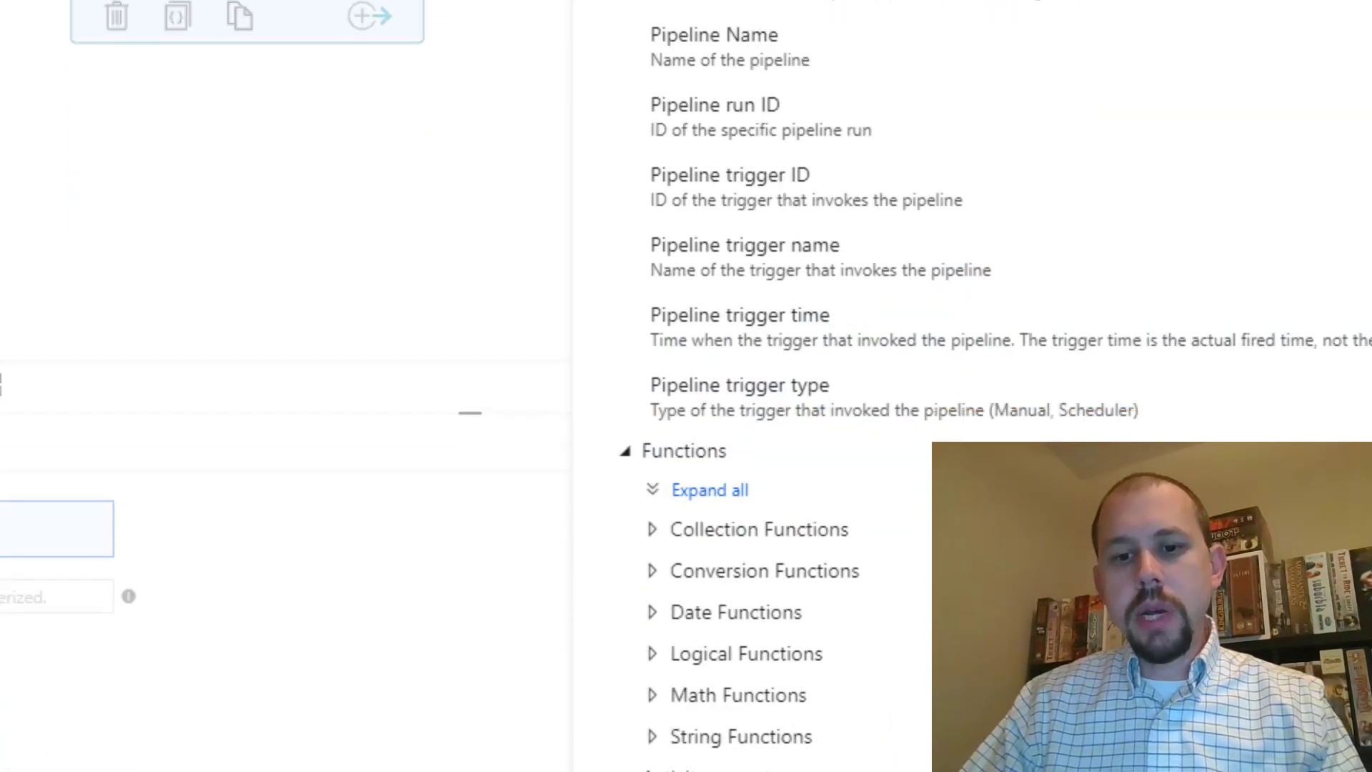
left_click(656, 673)
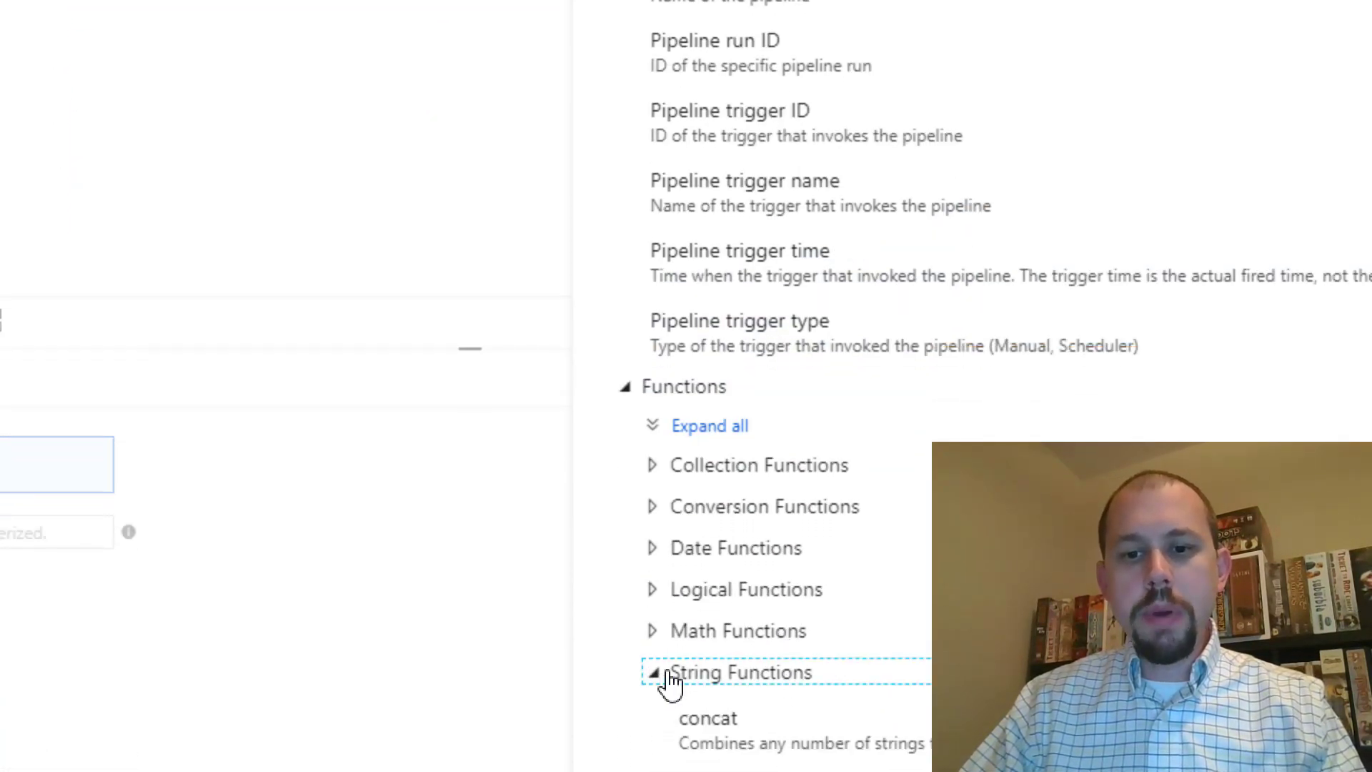
scroll(851, 683, "down", 5)
scroll(850, 682, "down", 2)
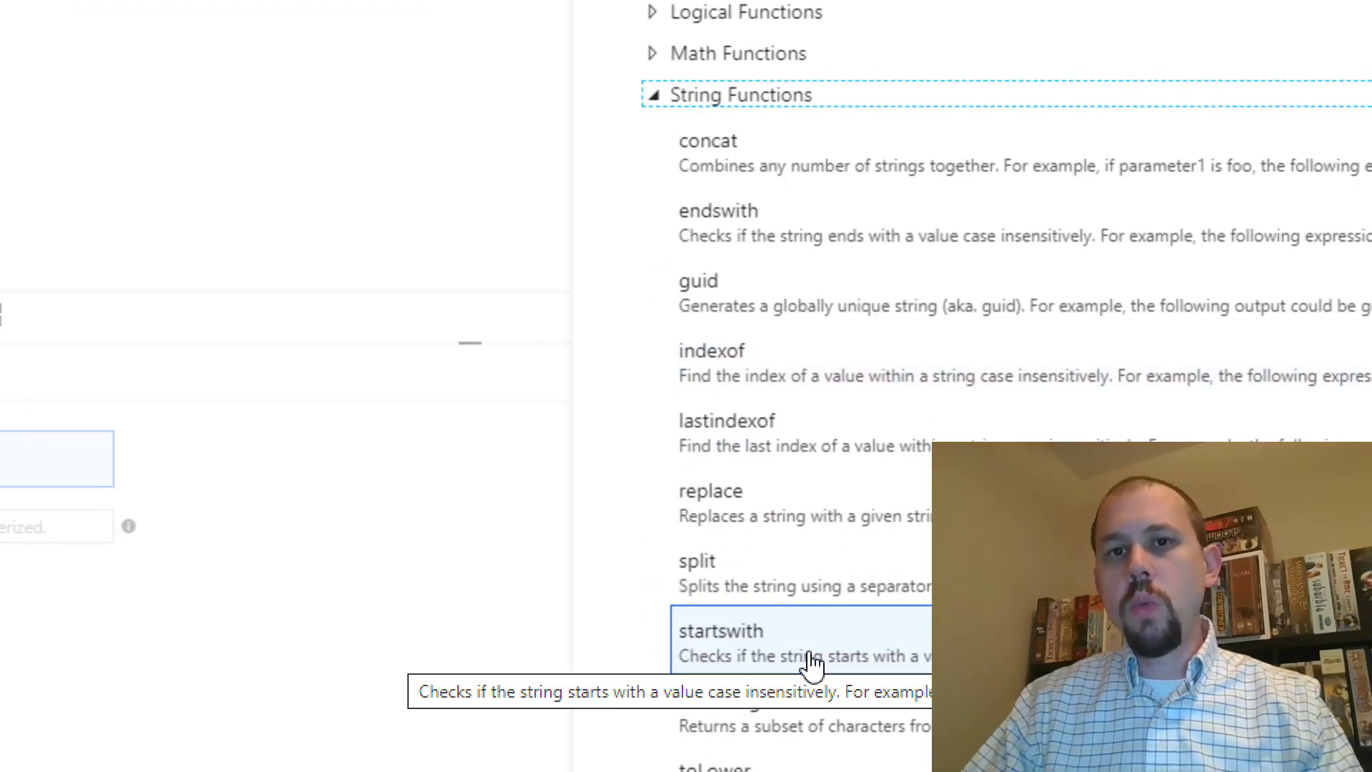
scroll(807, 657, "up", 1)
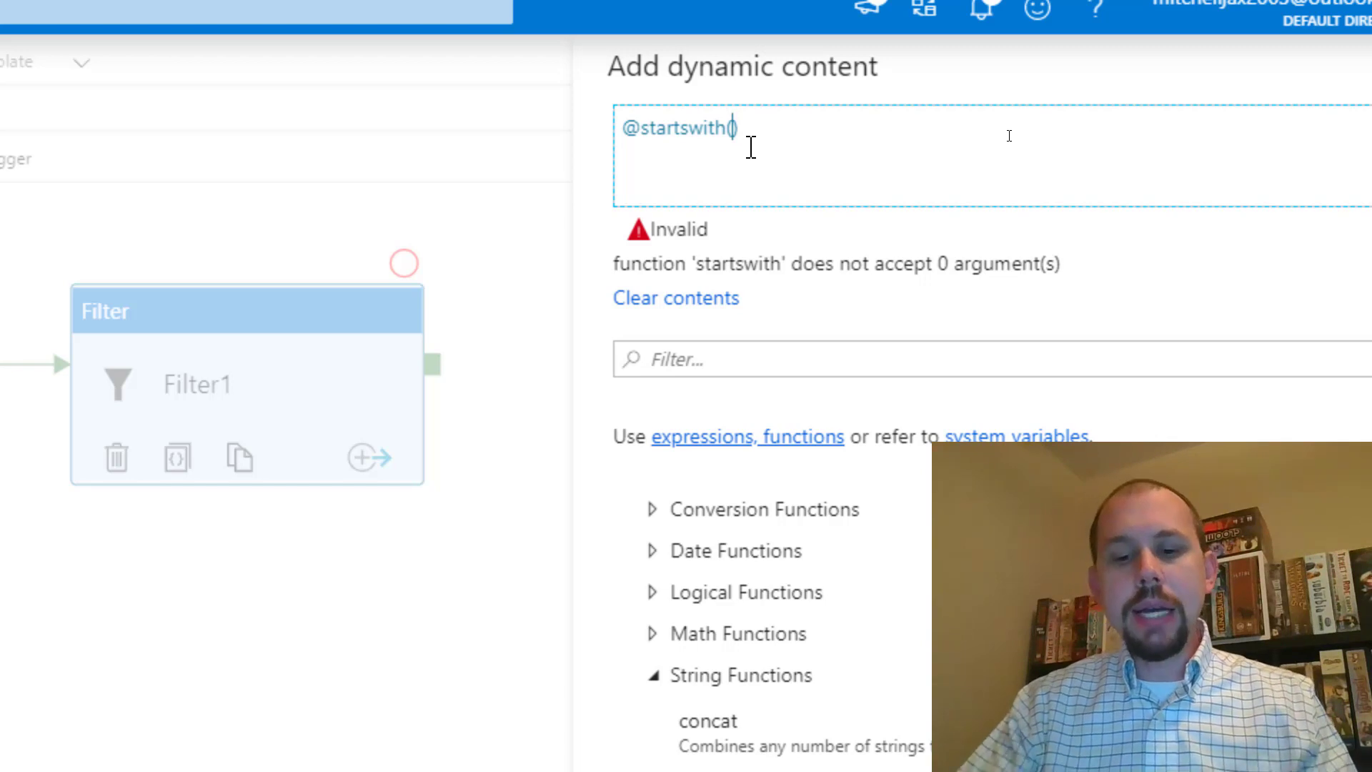
Step: Enter item().name as the startswith function's first argument and begin its second argument as a single-quoted string
type("item()")
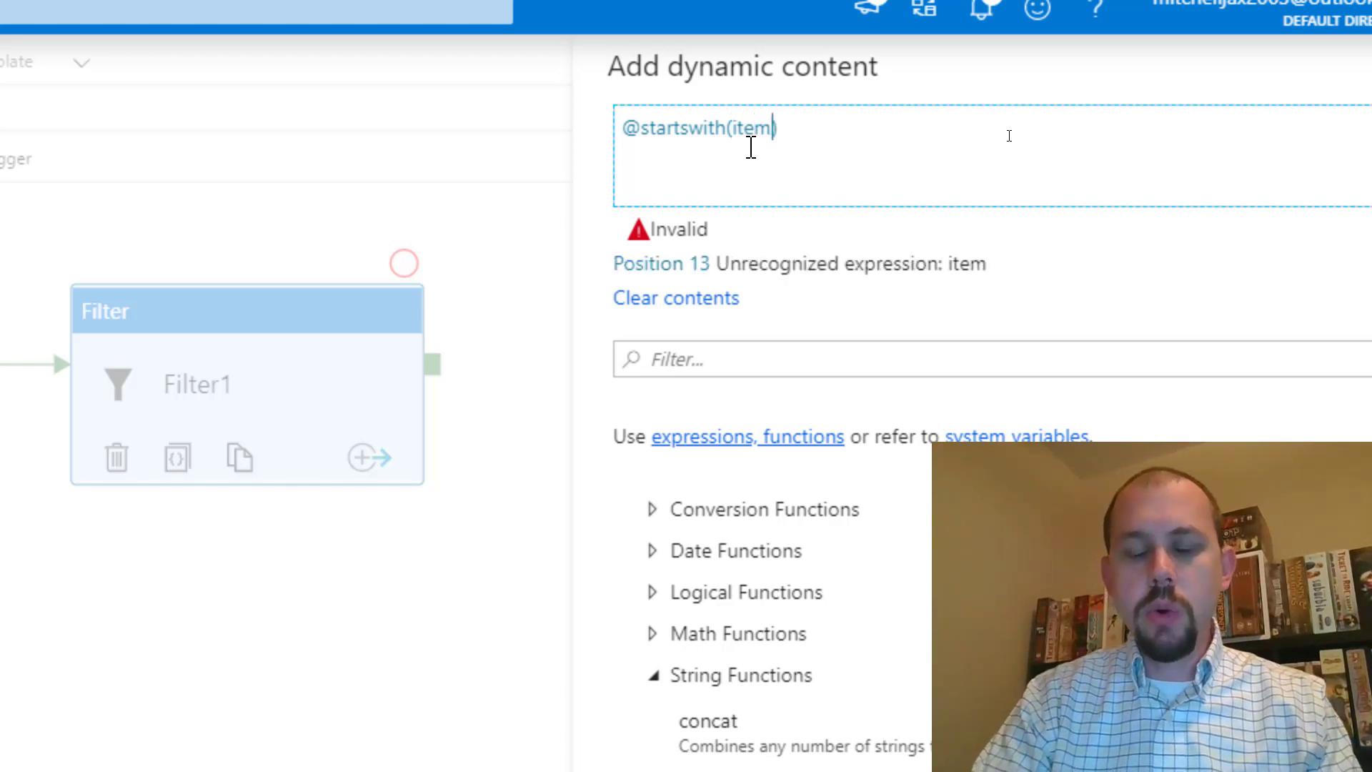
type(".name")
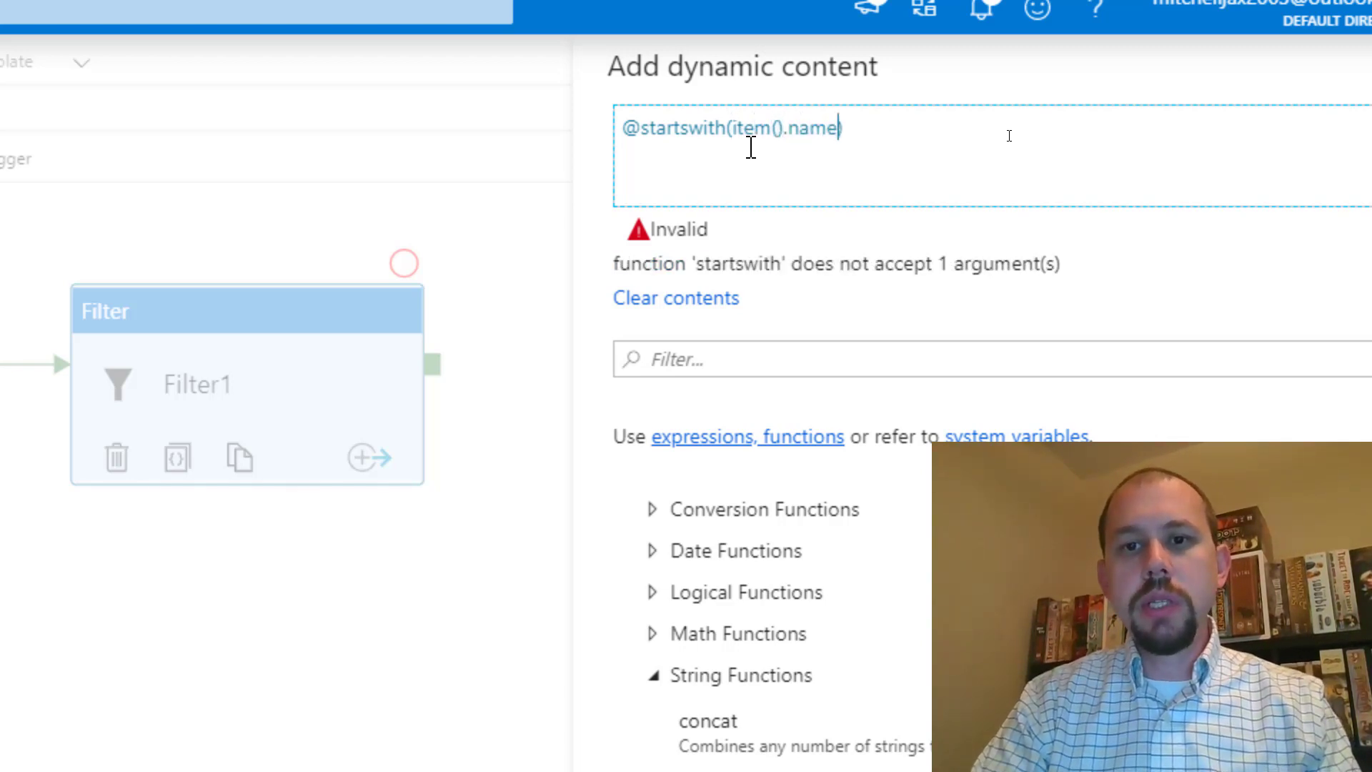
type(",")
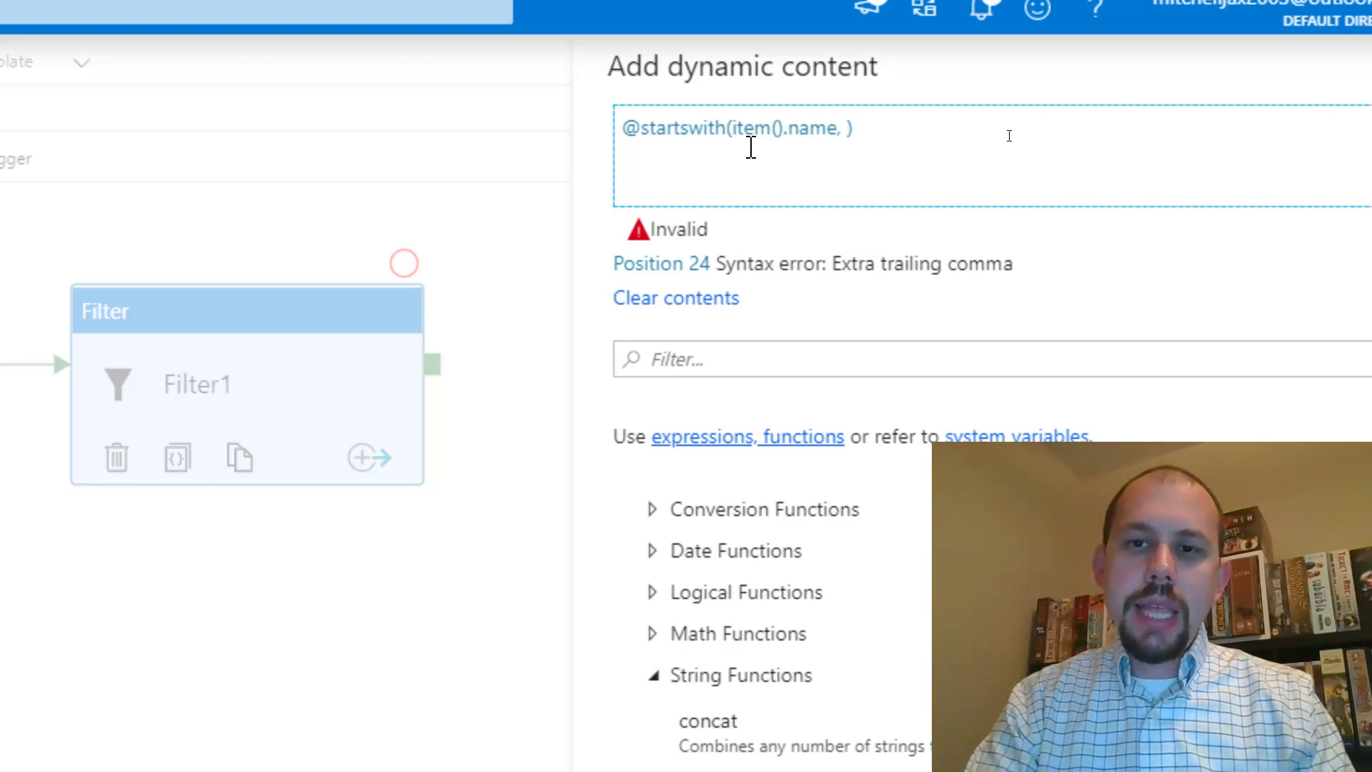
type("'")
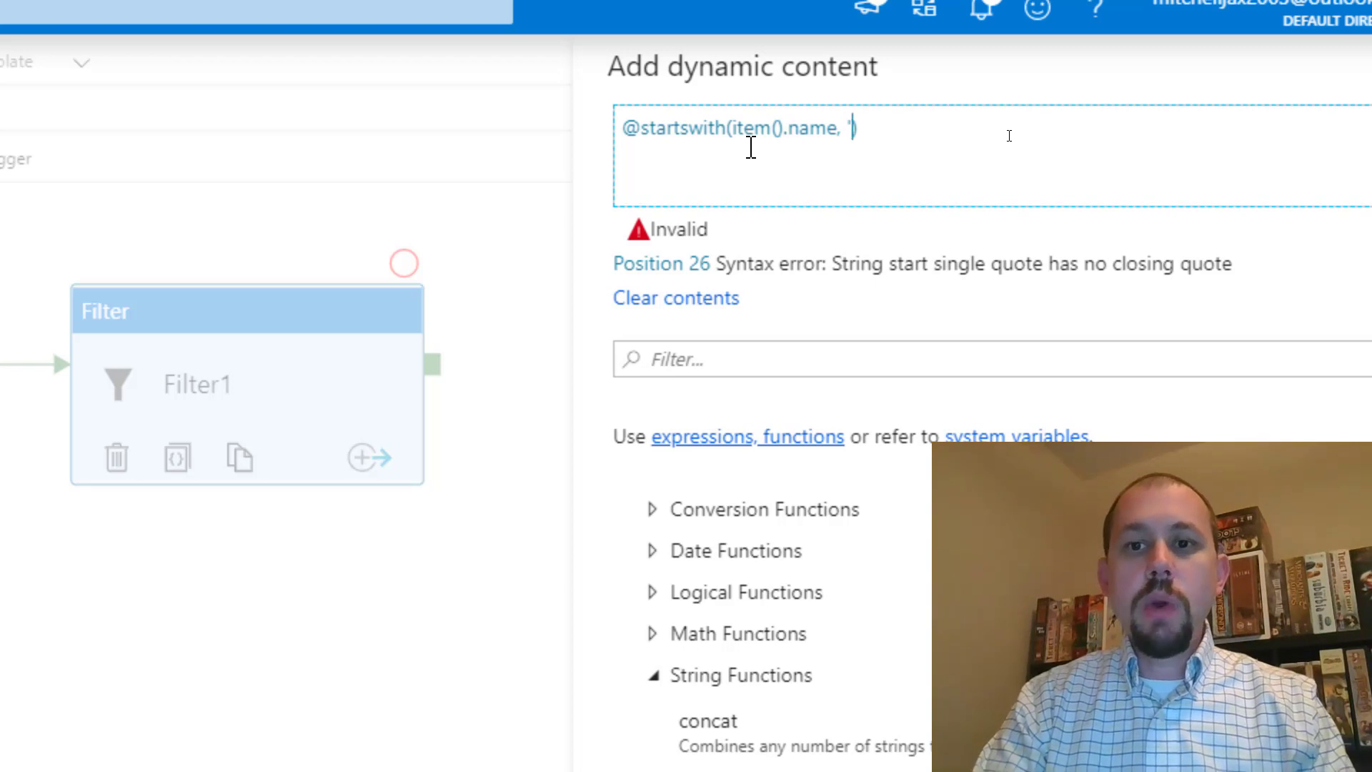
type("Input")
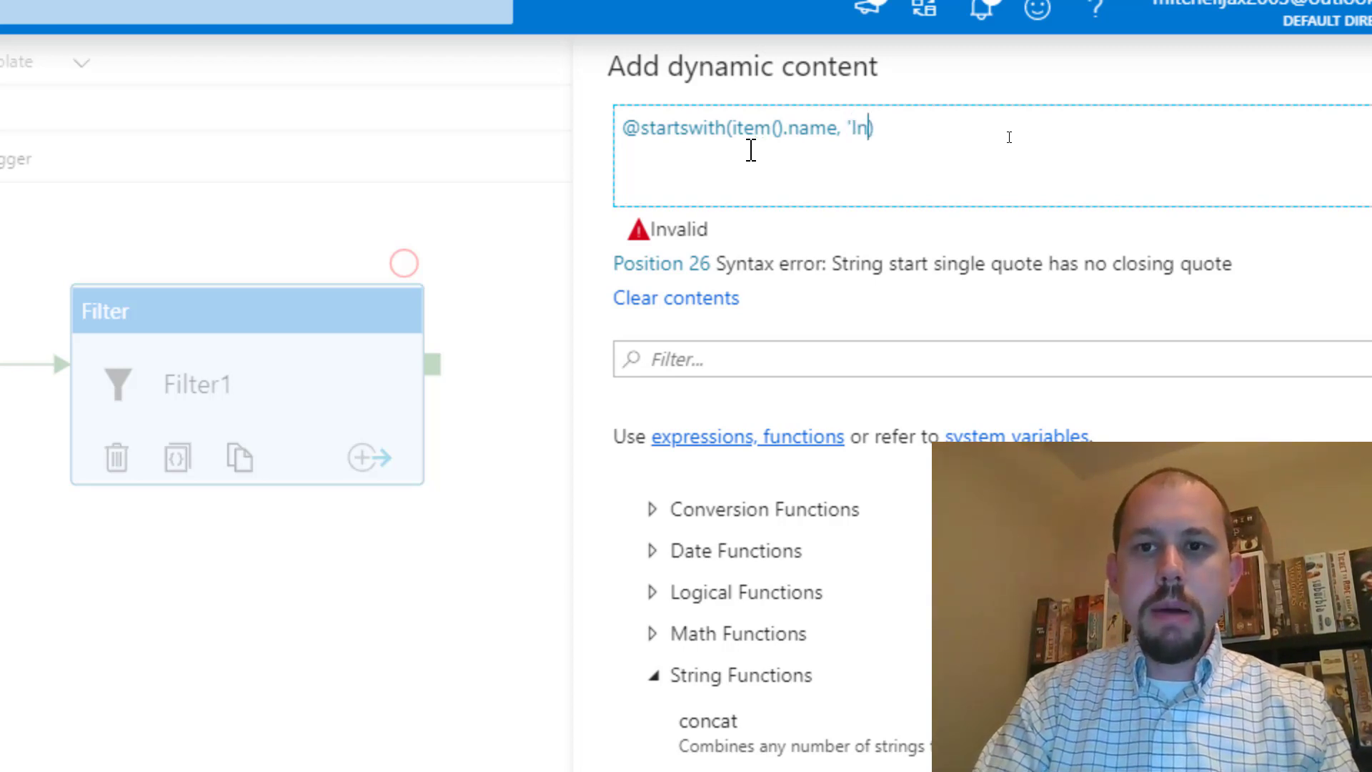
type("Emp")
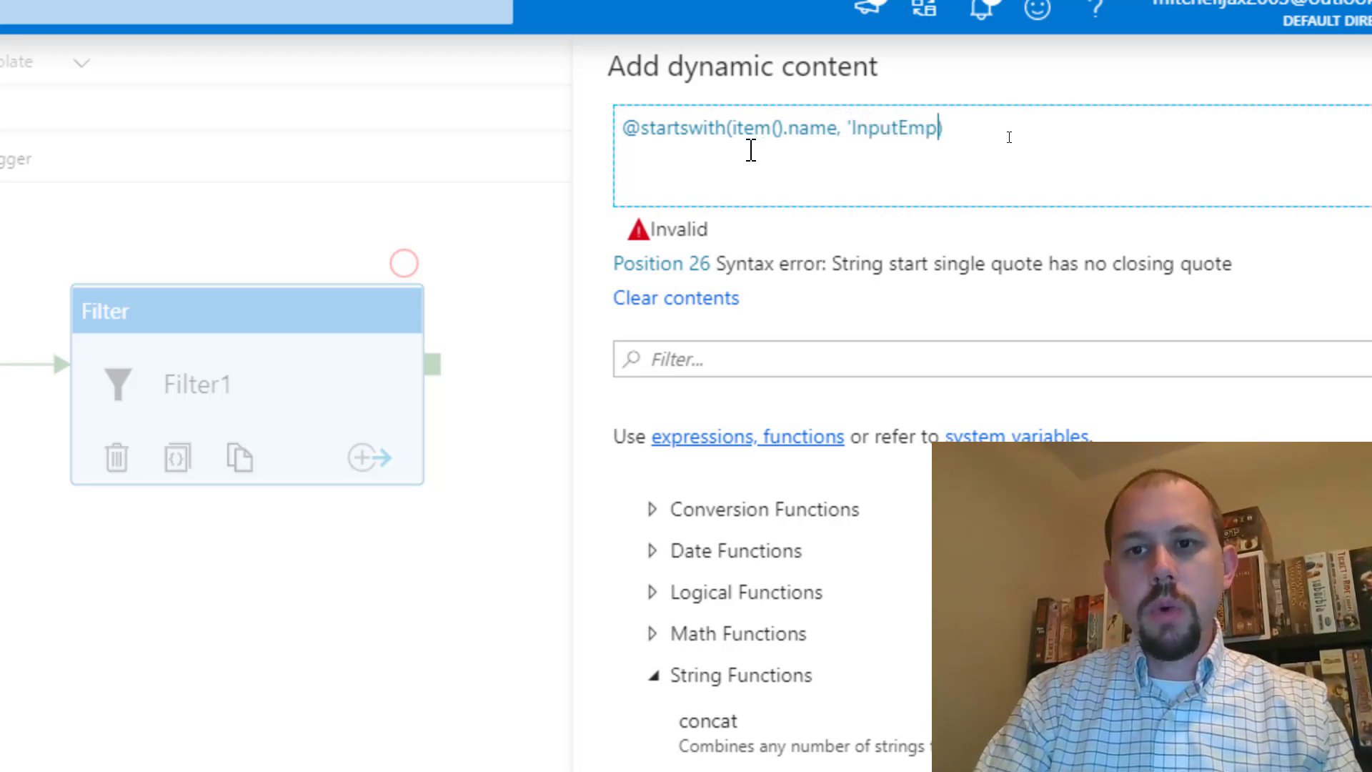
key("BackSpace")
key("BackSpace")
key("BackSpace")
key("BackSpace")
key("BackSpace")
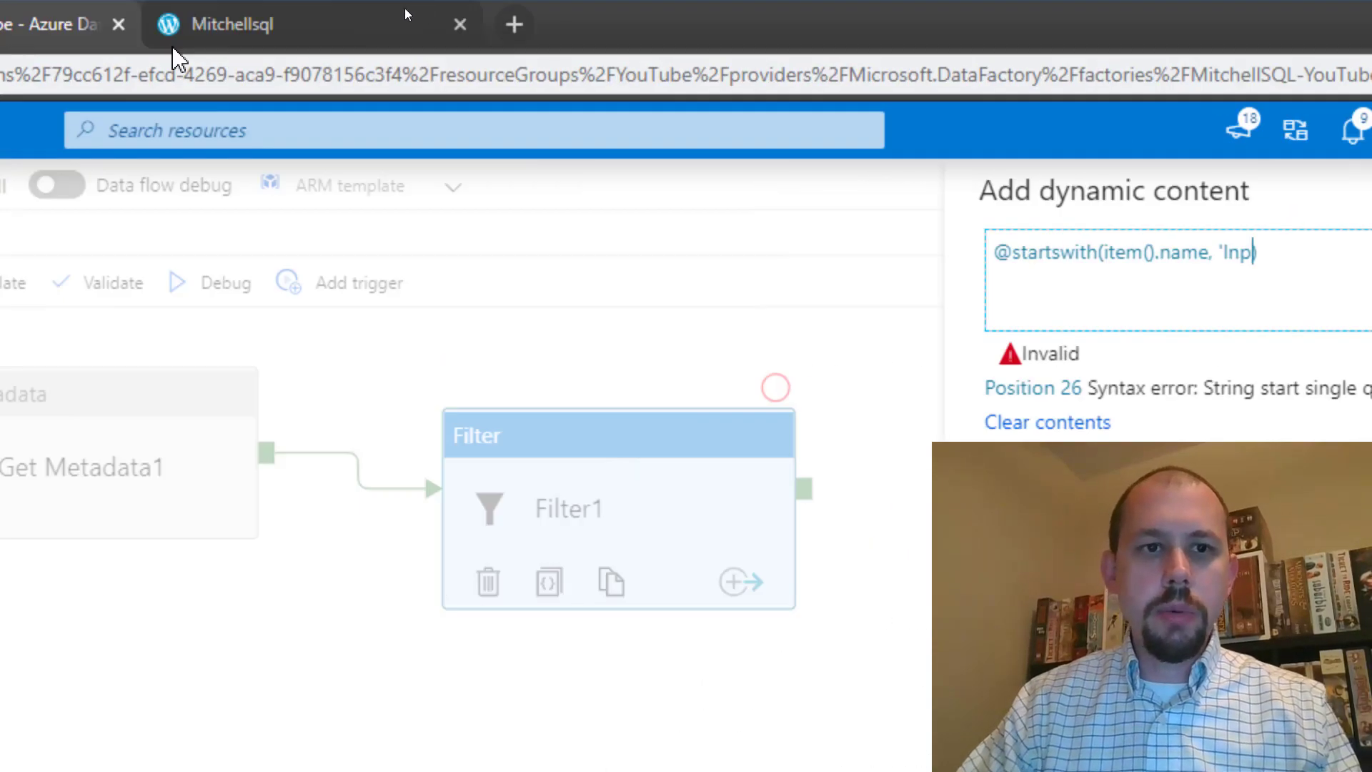
left_click(345, 21)
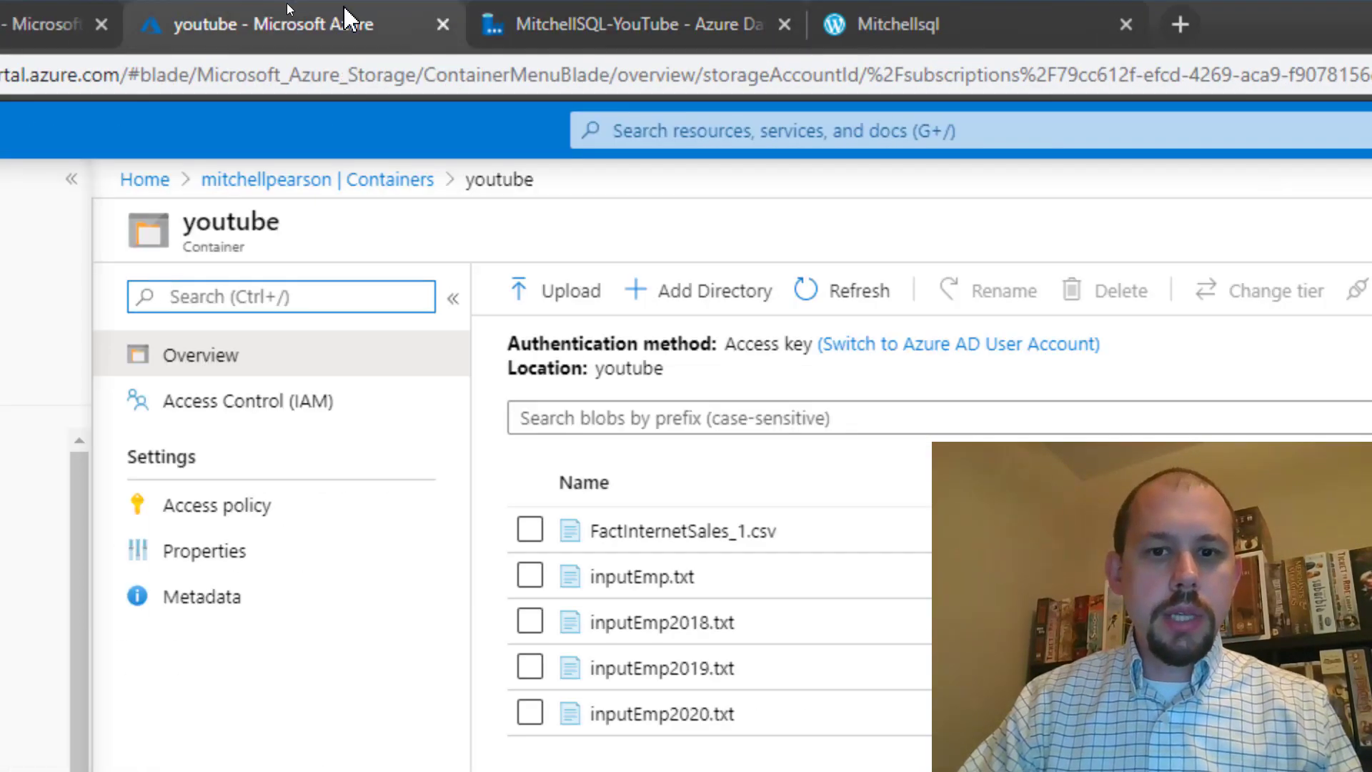
left_click(640, 24)
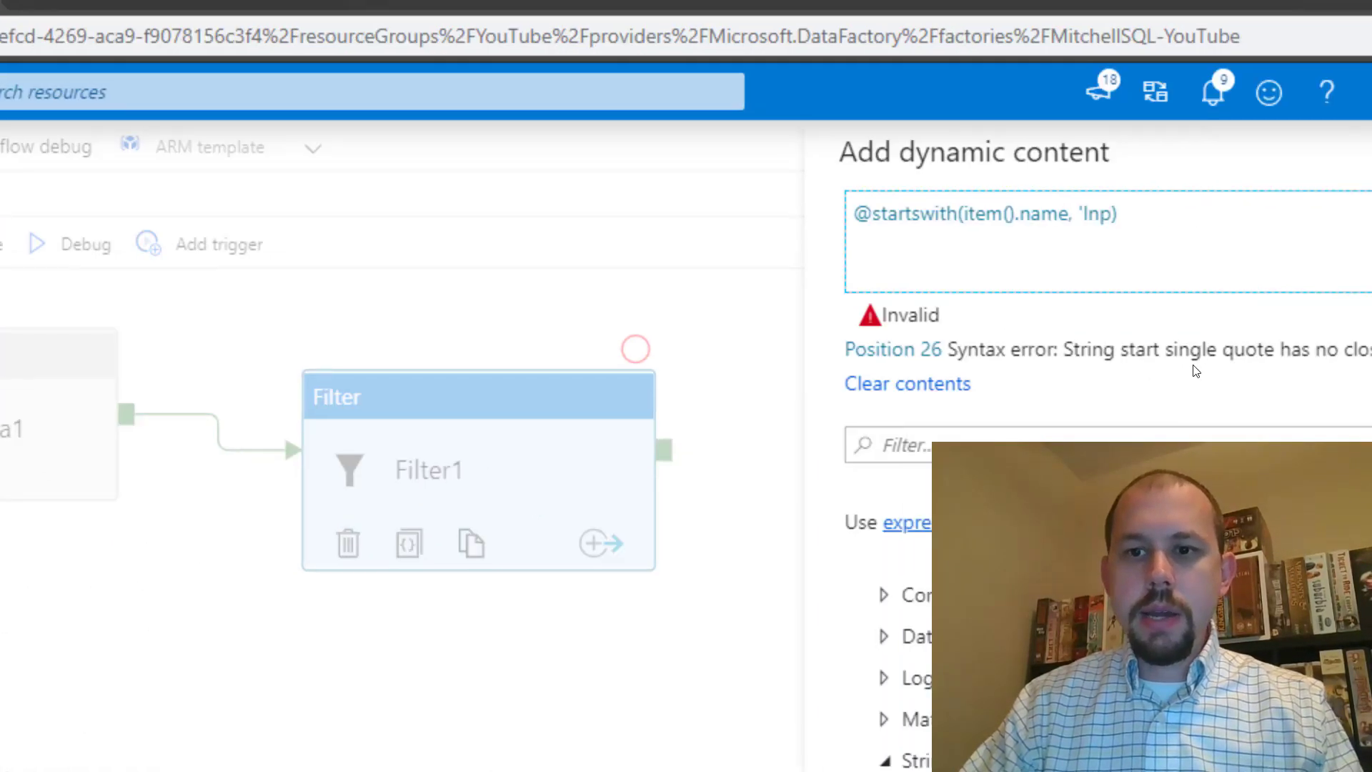
key("BackSpace")
key("BackSpace")
key("BackSpace")
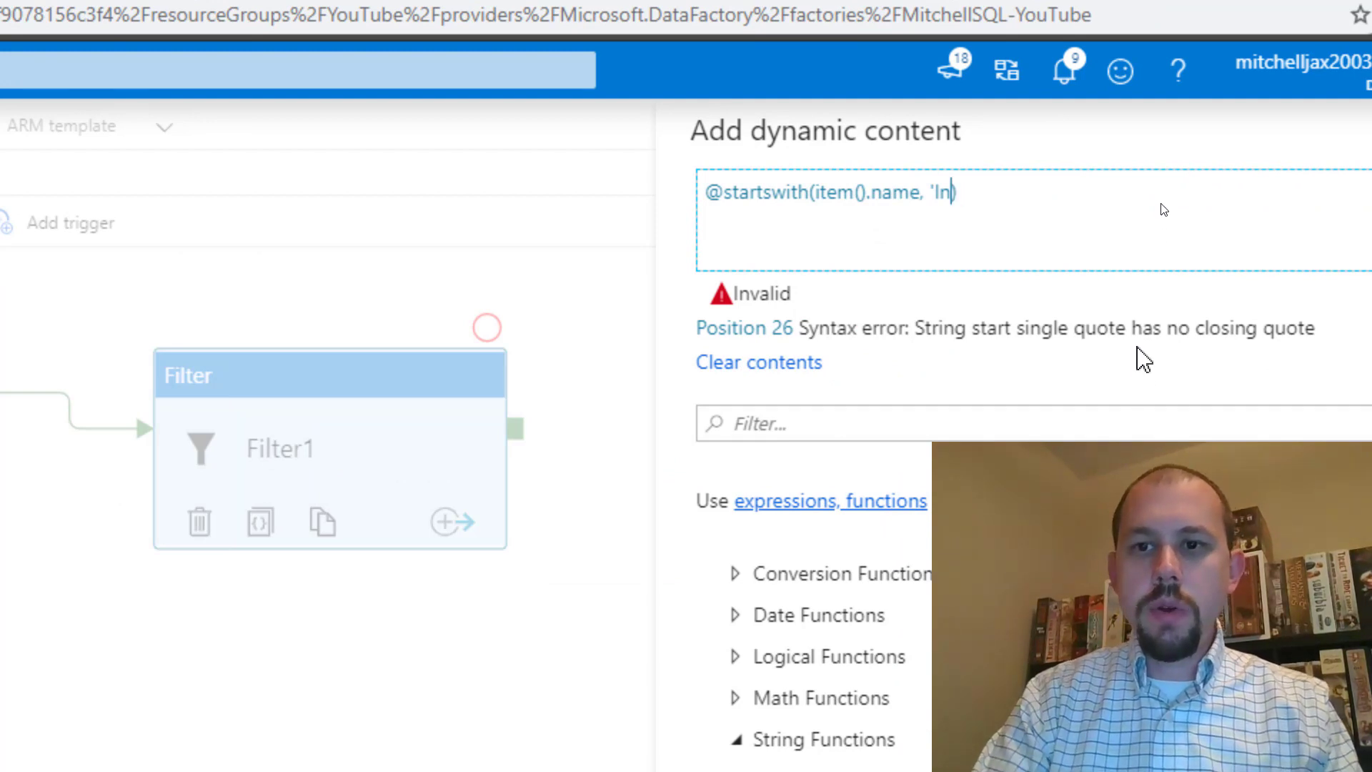
type("inputEmp'")
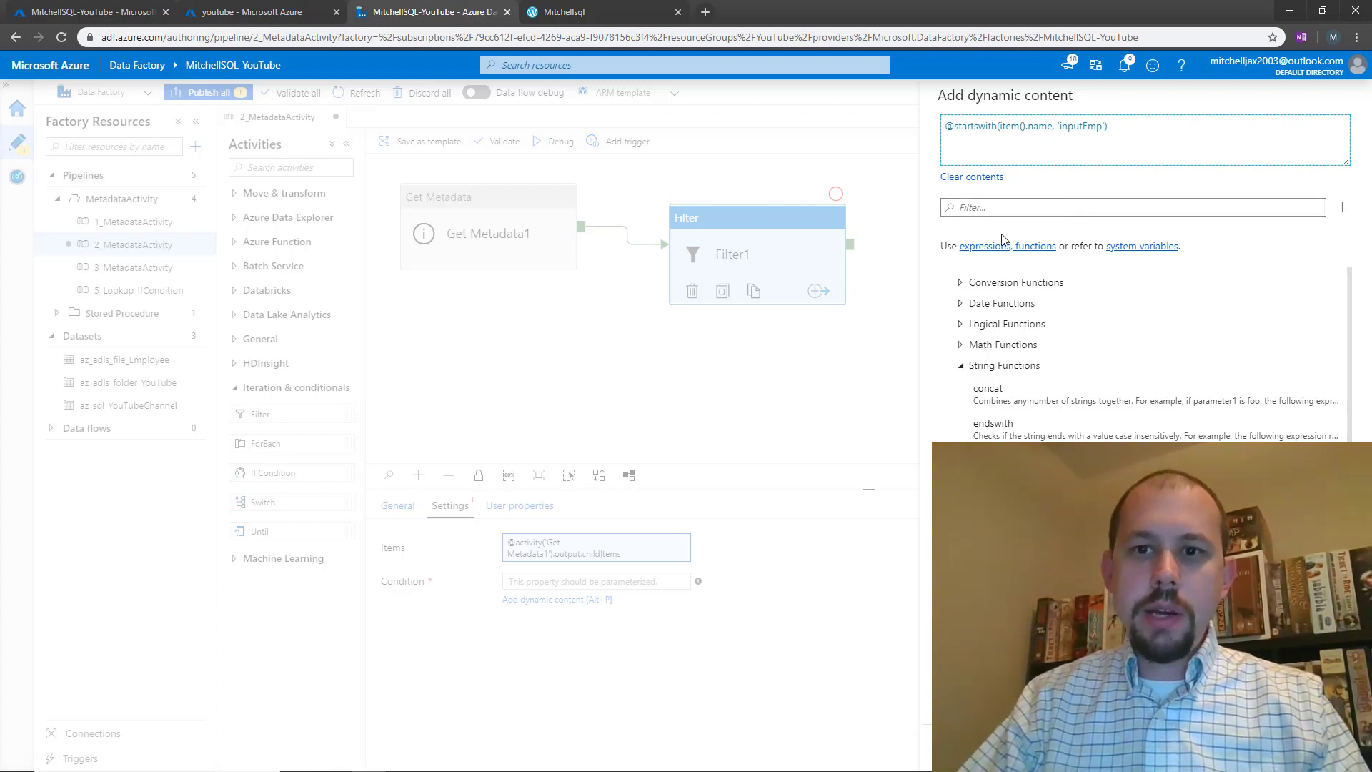
left_click(961, 749)
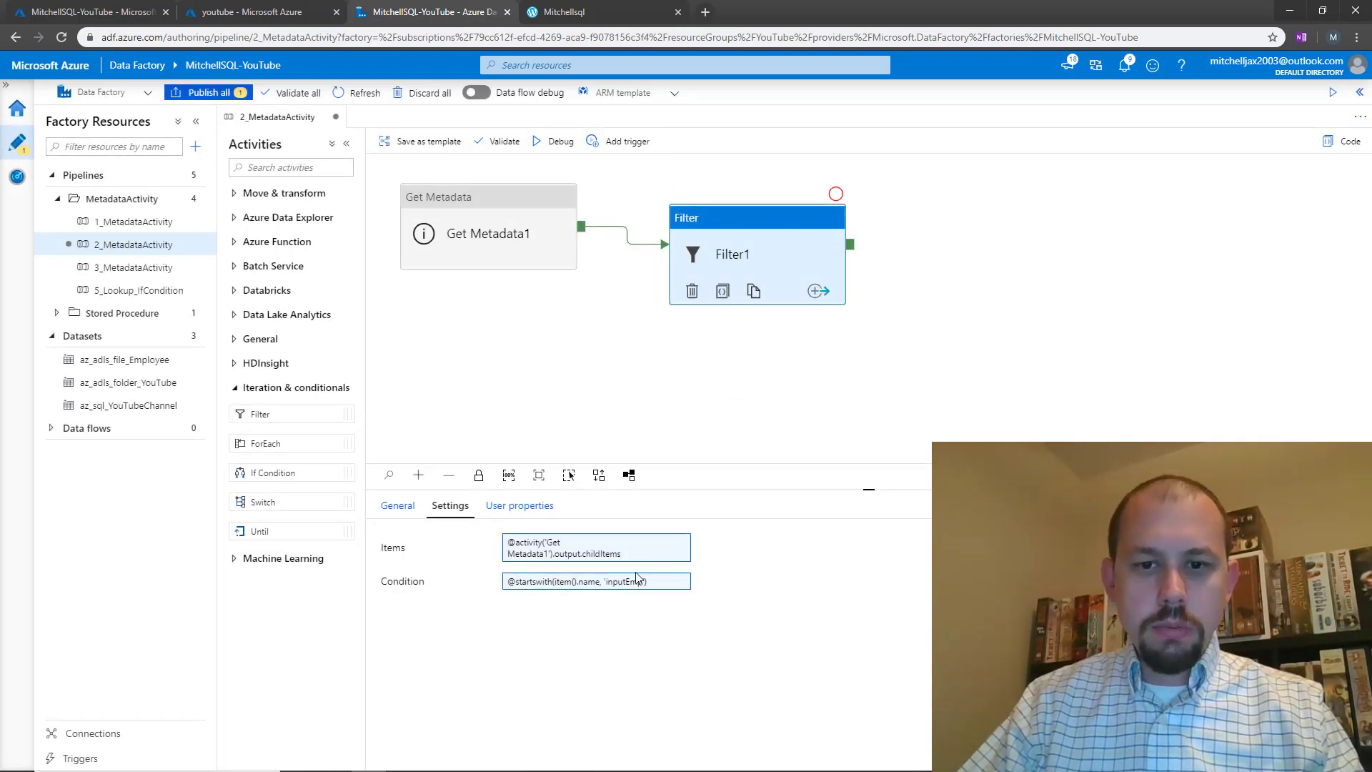
Step: Review Filter1's Items expression, debug the 2_MetadataActivity pipeline and refresh its run output
left_click(605, 547)
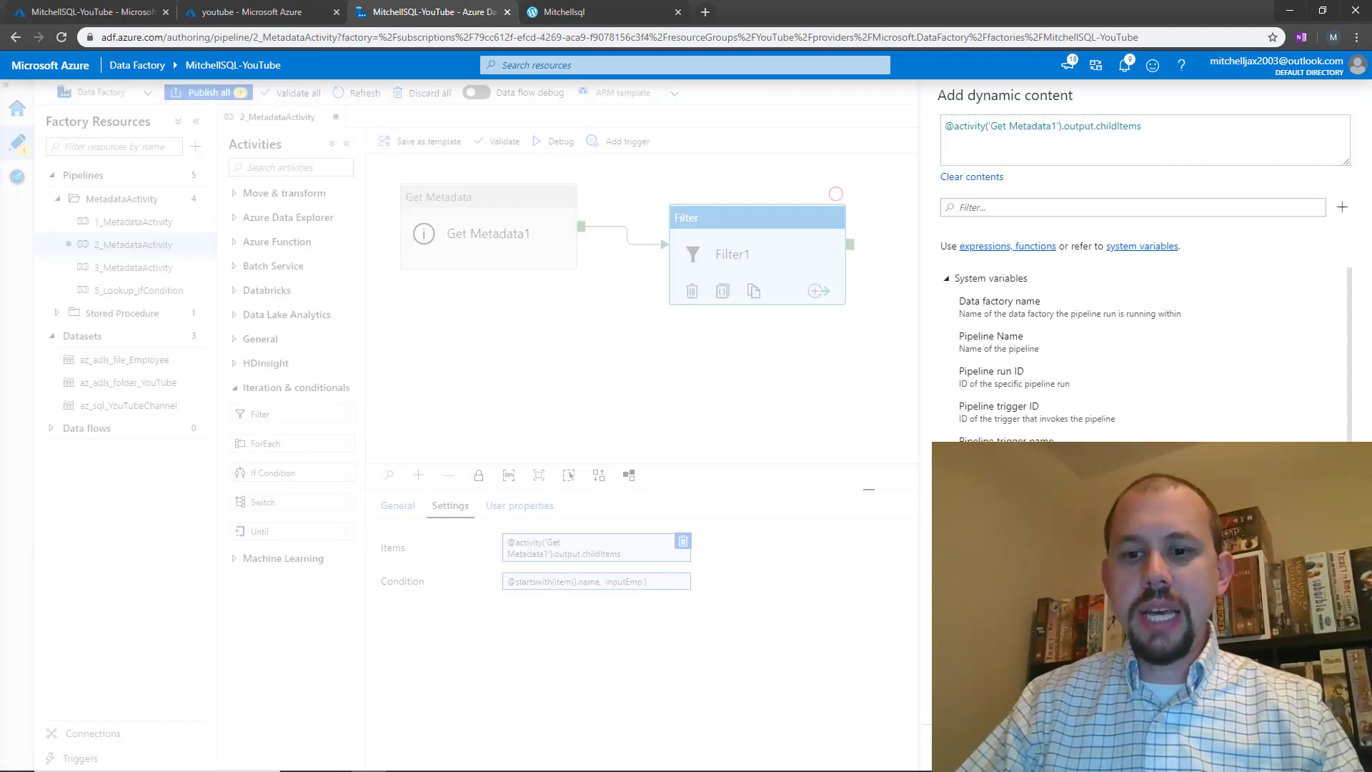
left_click(962, 748)
left_click(558, 143)
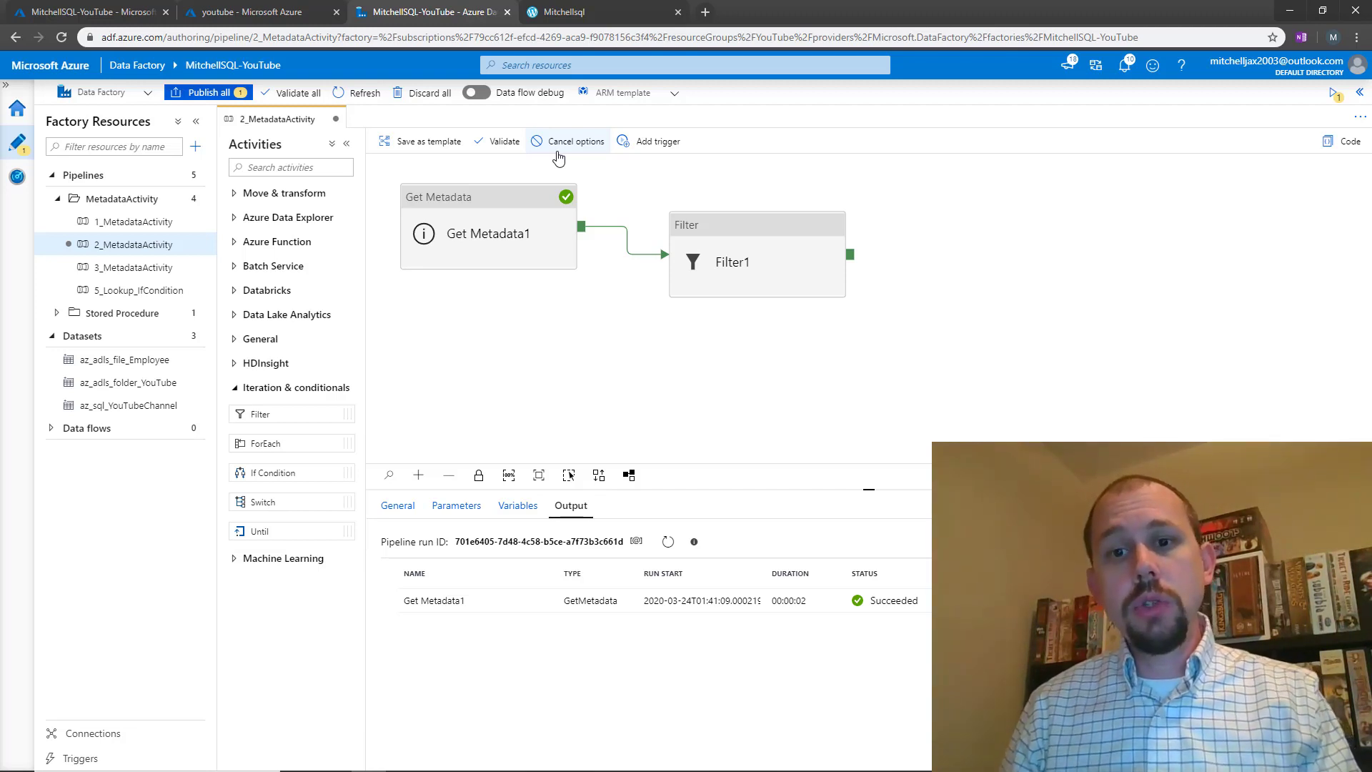
left_click(692, 352)
left_click(668, 545)
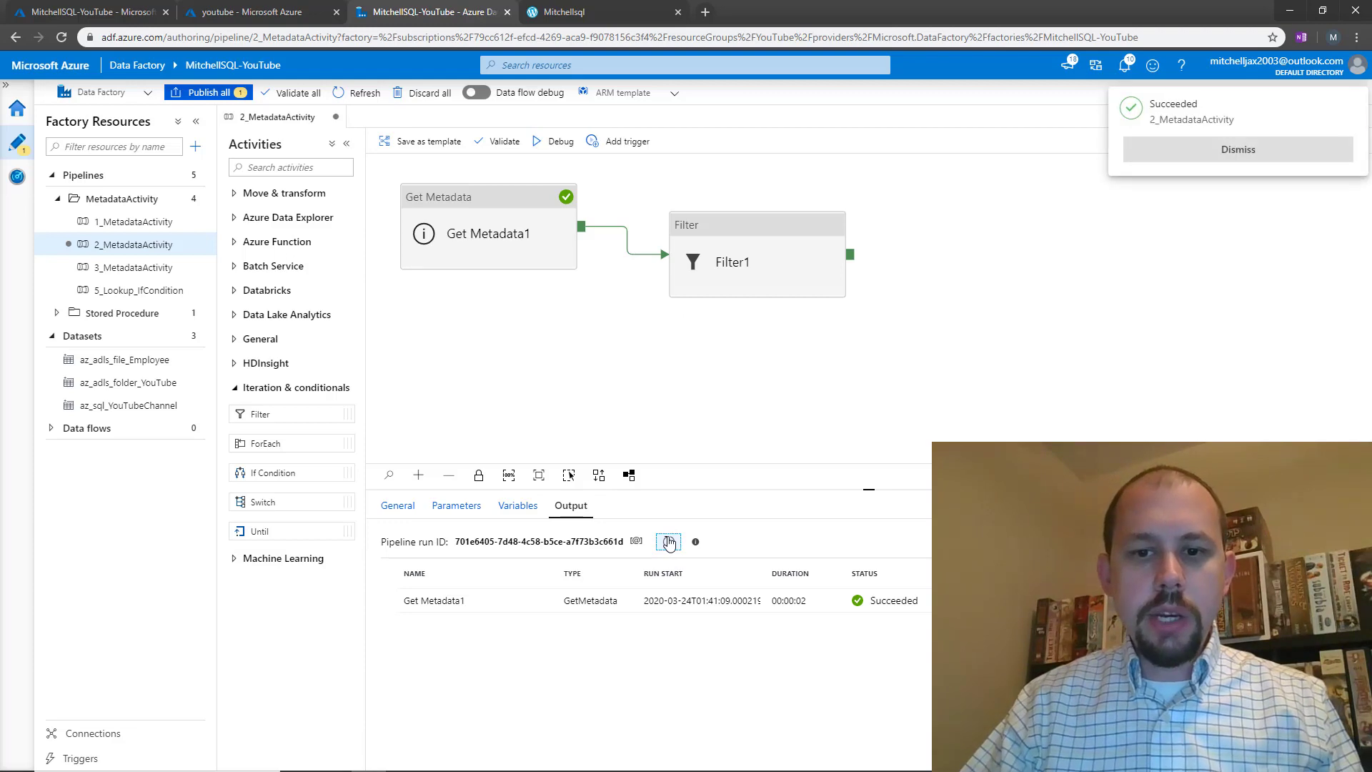
left_click(1222, 153)
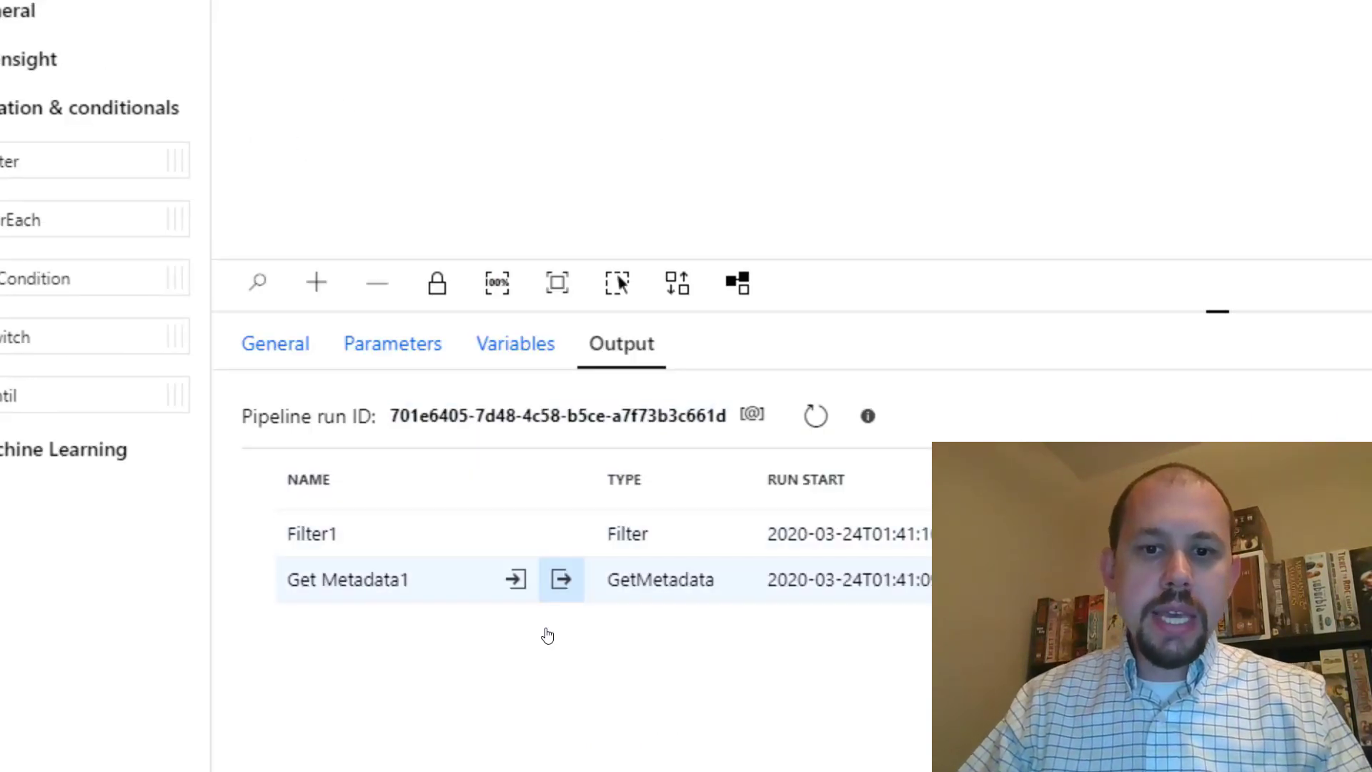
Step: Examine the Get Metadata1 run output, focusing on the childItems array and each item's name and type
left_click(561, 581)
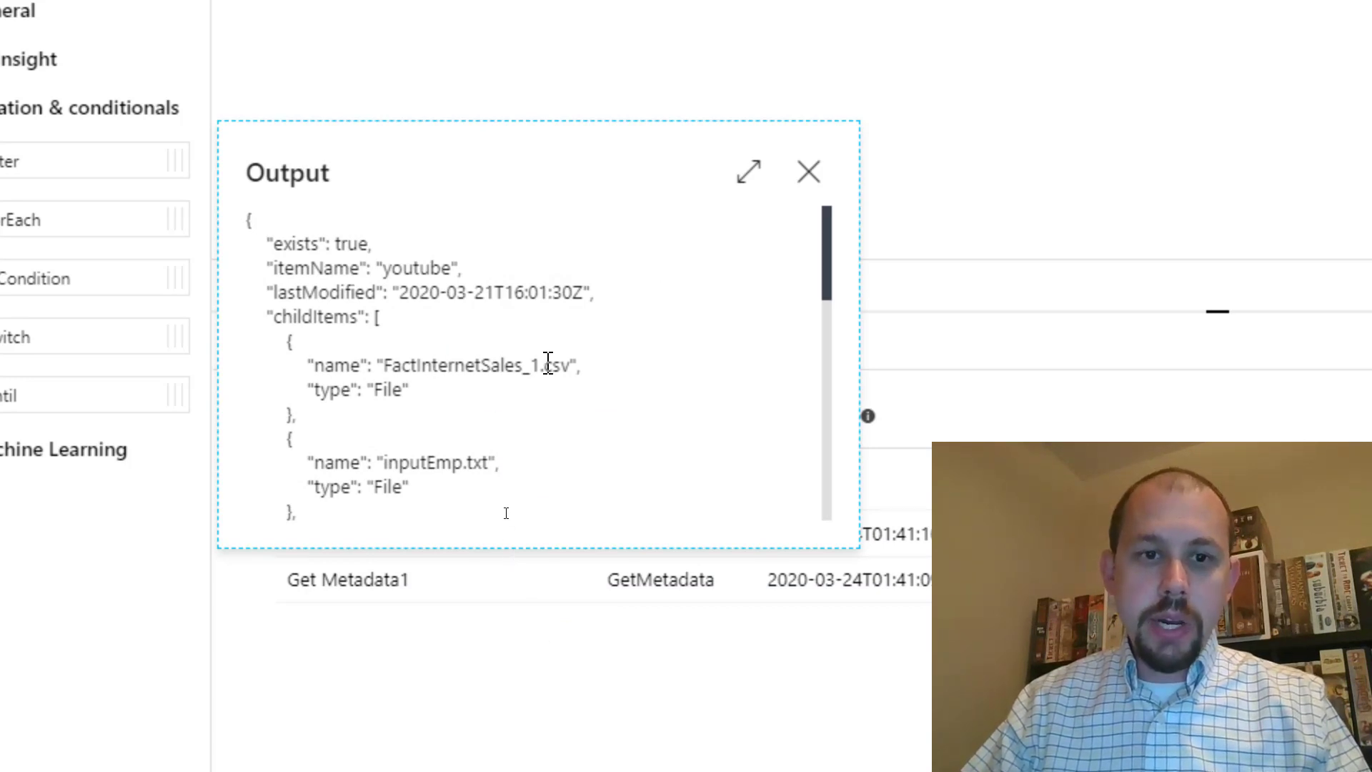
left_click_drag(274, 317, 357, 317)
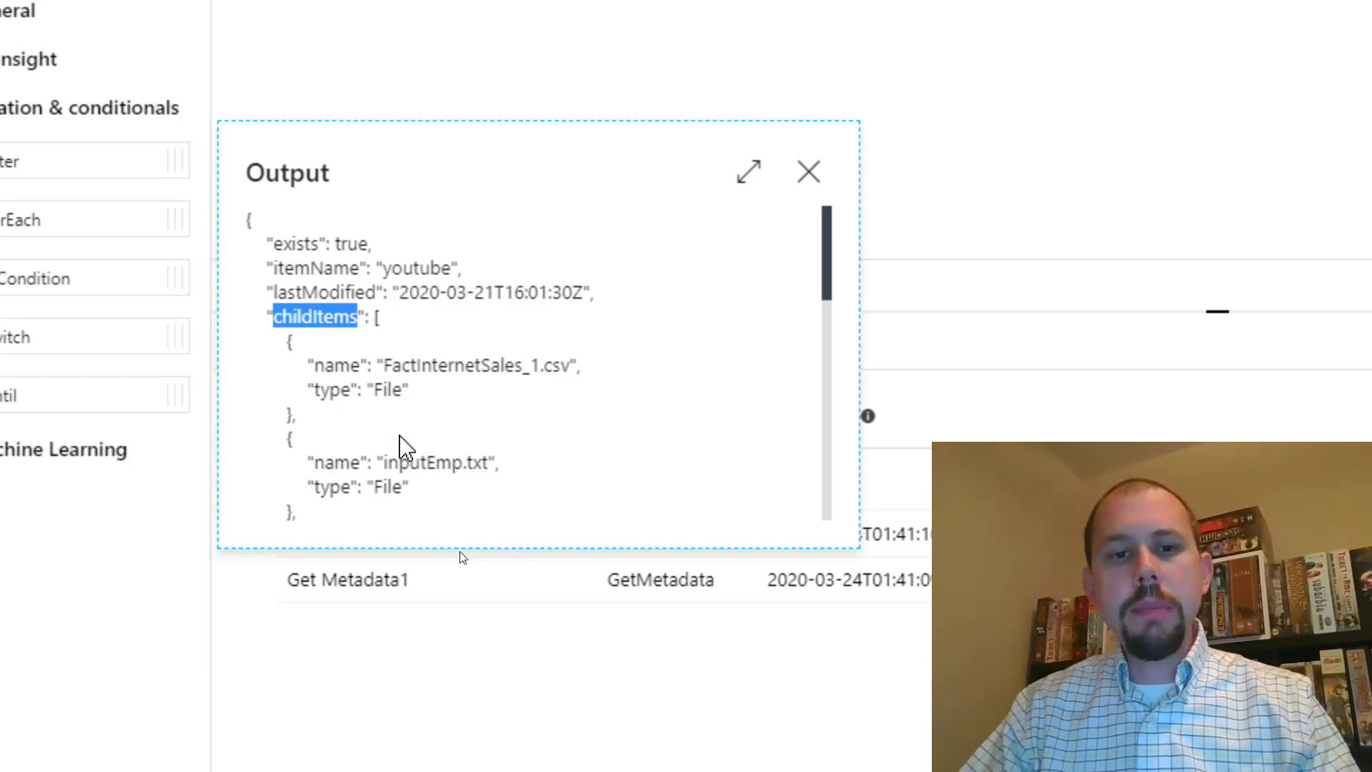
double_click(336, 366)
left_click(343, 394)
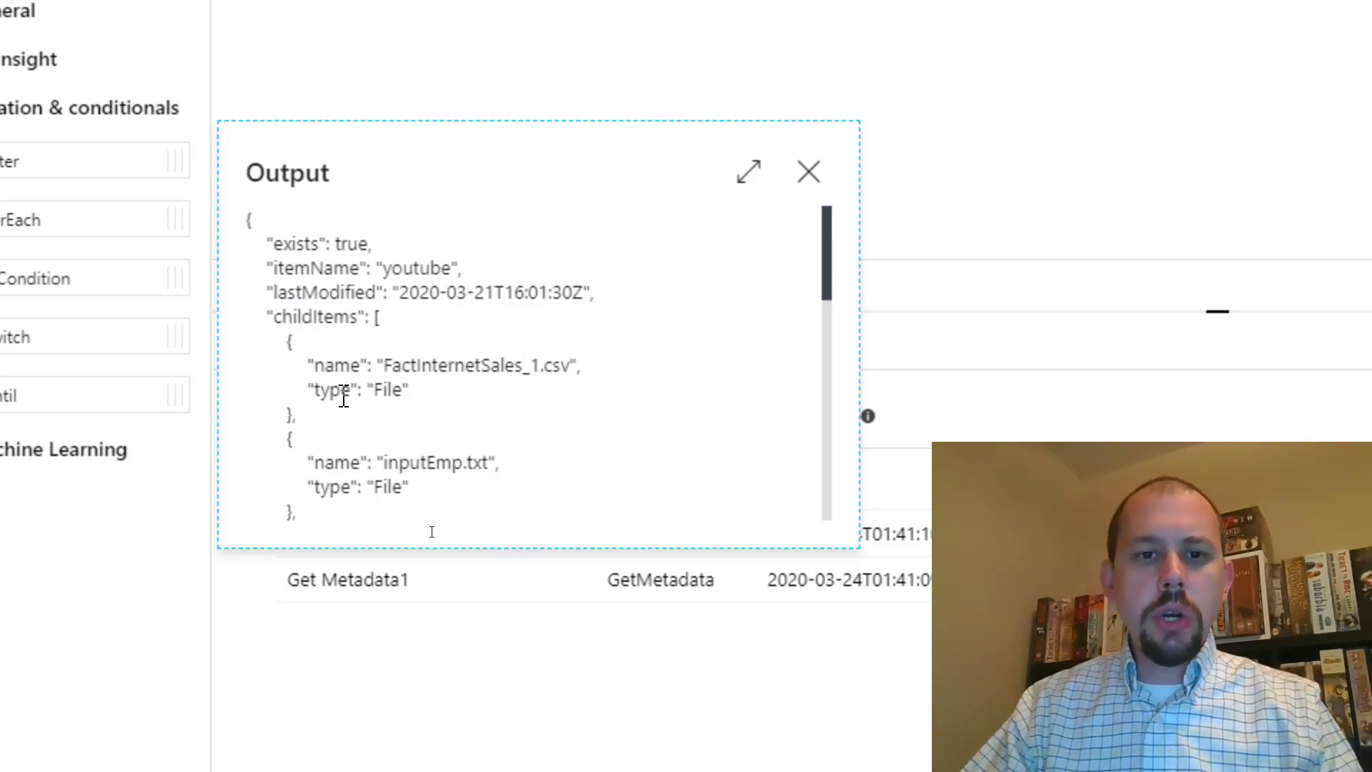
double_click(344, 392)
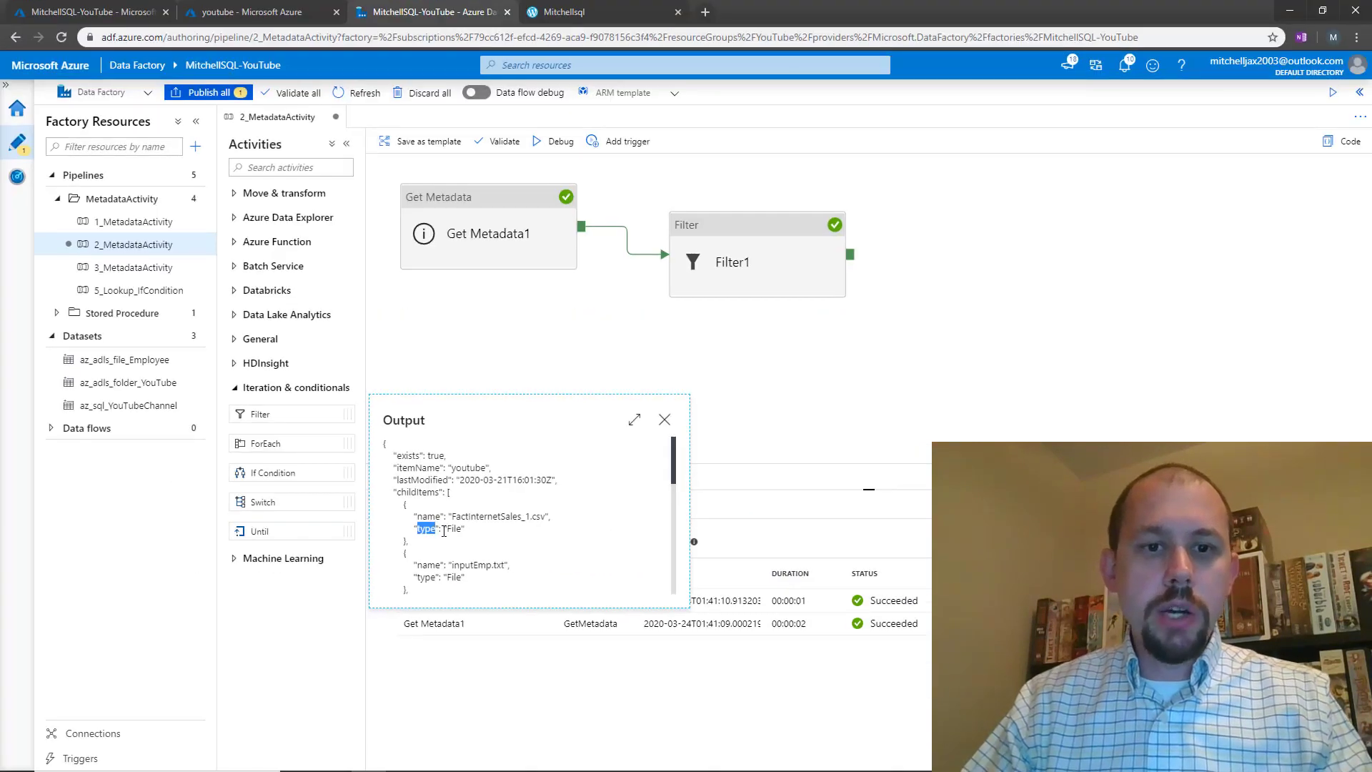
left_click(664, 421)
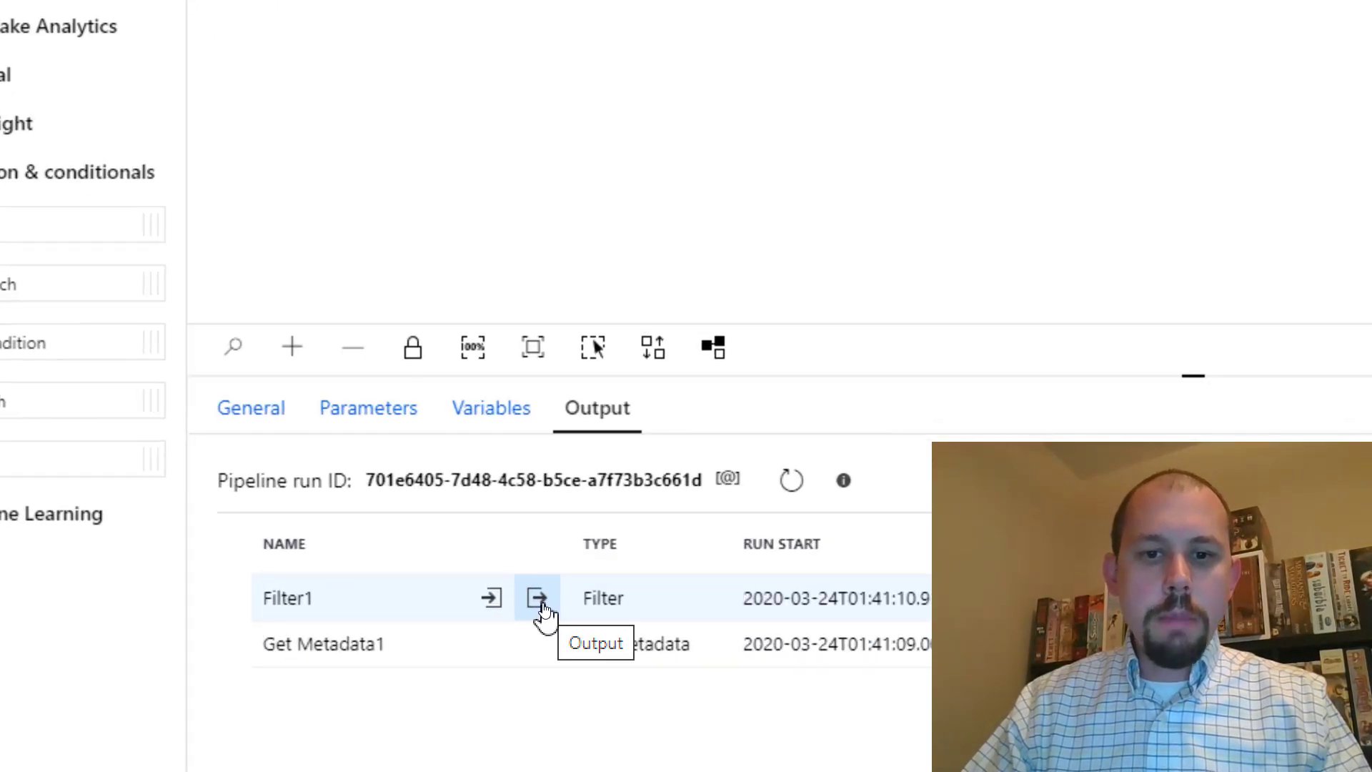
Step: Examine the Filter1 run output, comparing ItemsCount with FilteredItemsCount and reading the list of filtered files
left_click(541, 602)
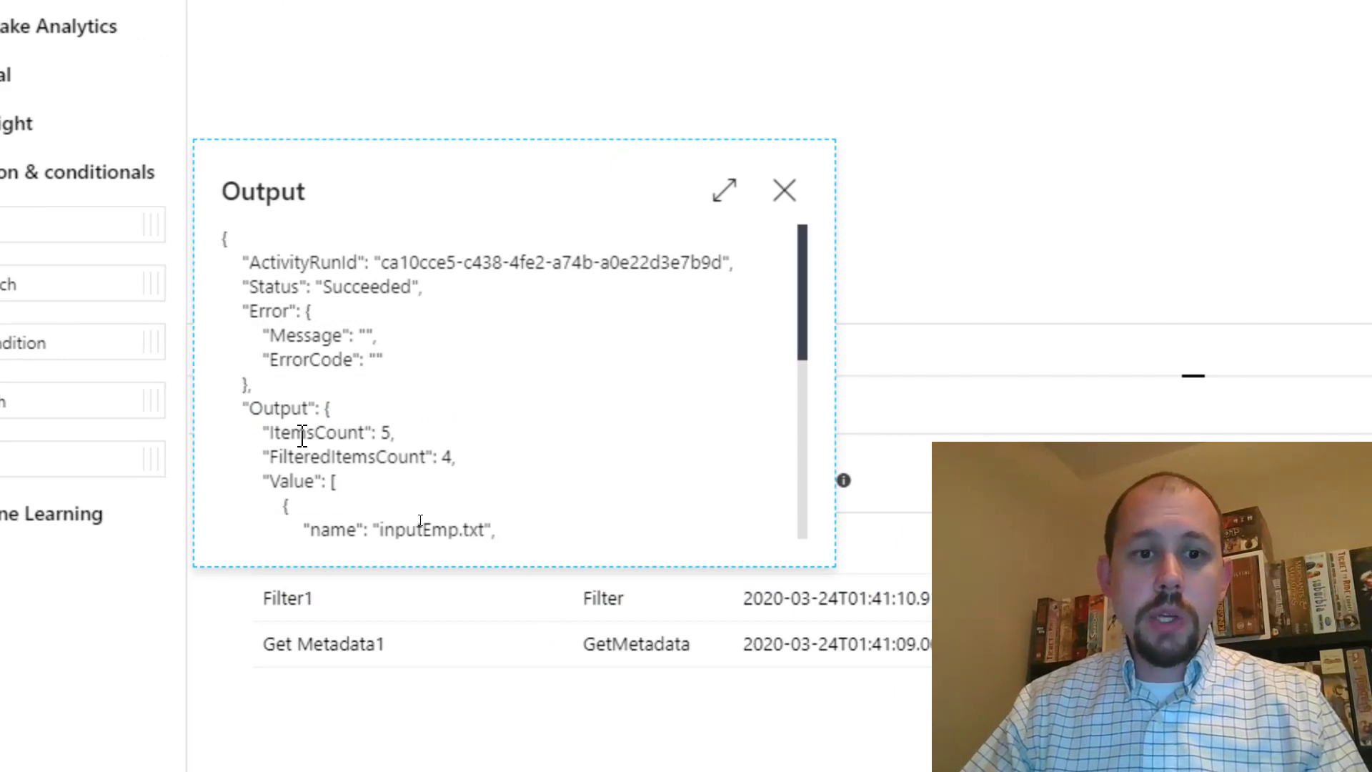
left_click_drag(275, 433, 421, 444)
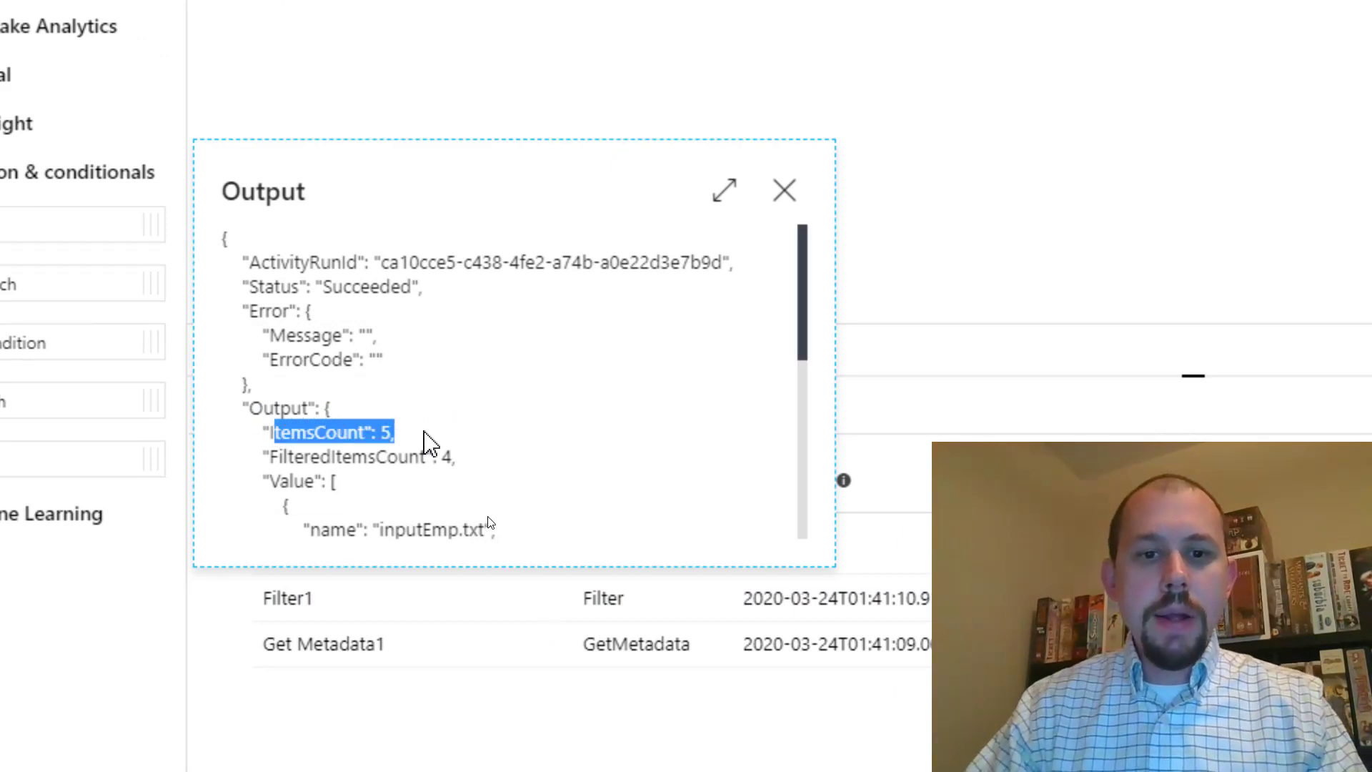
left_click_drag(331, 458, 484, 463)
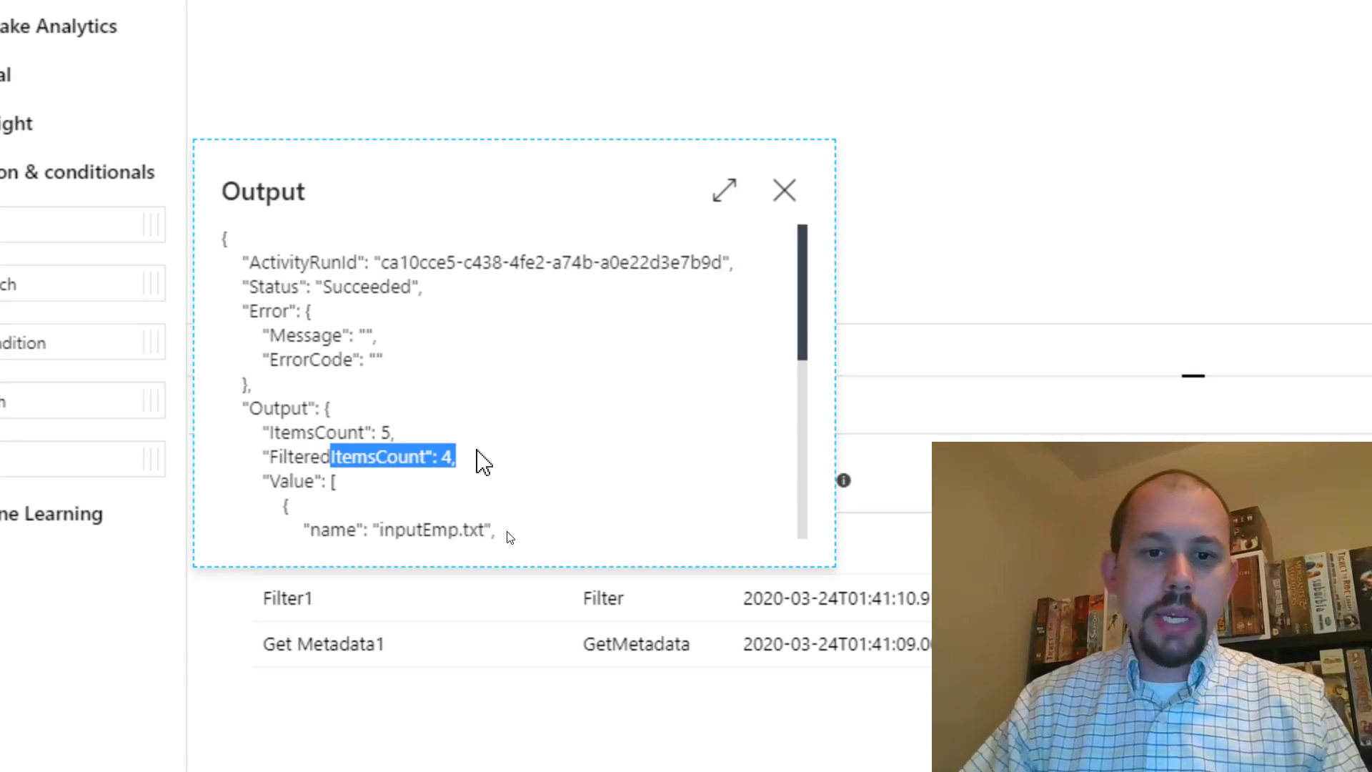
scroll(481, 465, "down", 2)
scroll(527, 469, "down", 1)
scroll(518, 429, "down", 1)
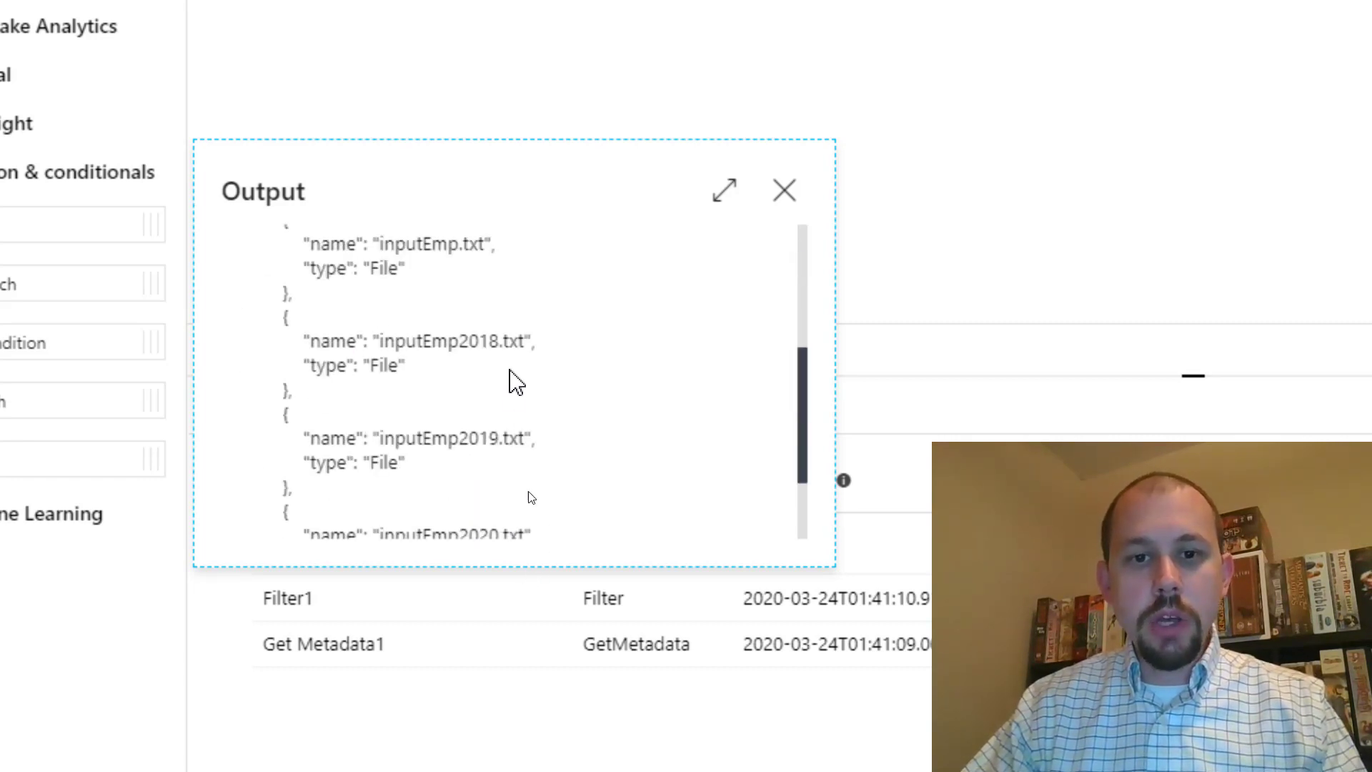
scroll(536, 493, "down", 2)
scroll(542, 496, "up", 4)
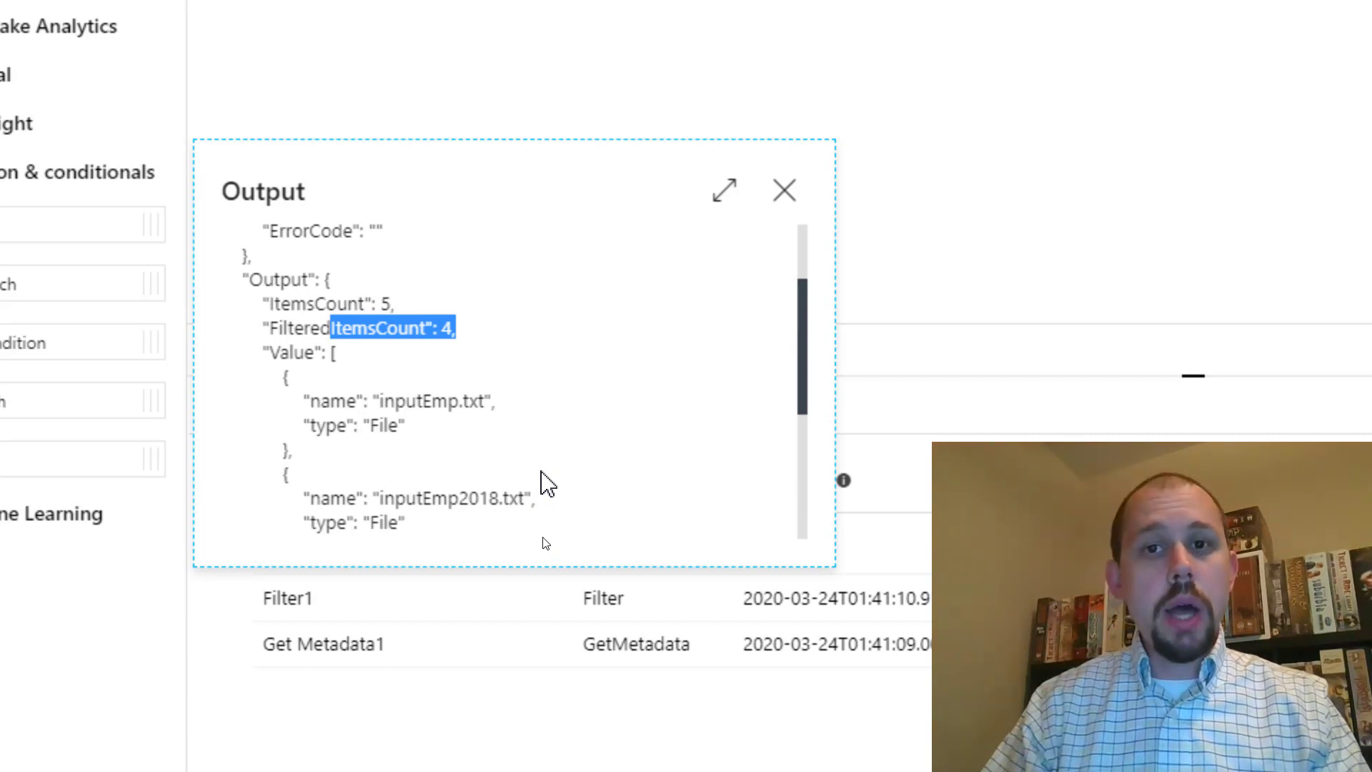
left_click(783, 190)
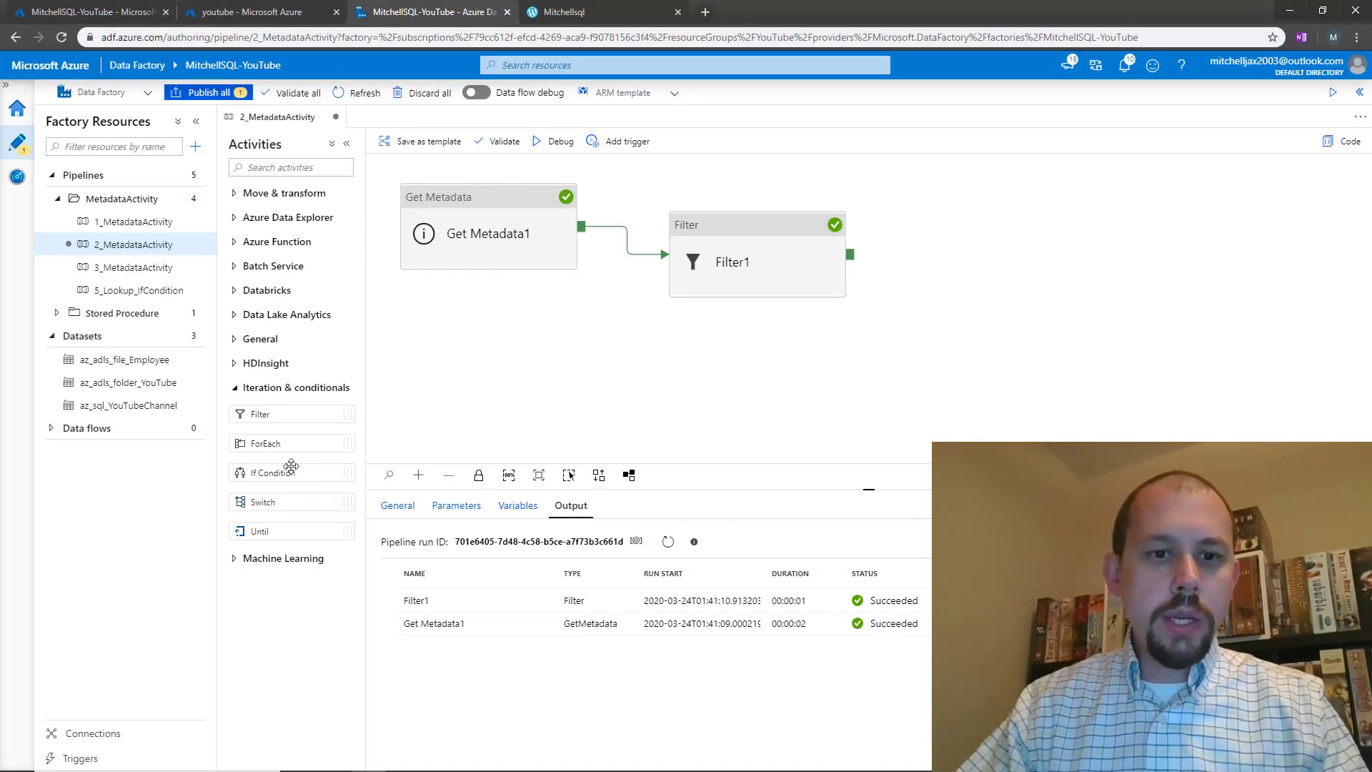
Step: Add a ForEach activity beside Filter1, connect Filter1's success output to it and arrange the activities on the canvas
left_click_drag(263, 444, 901, 311)
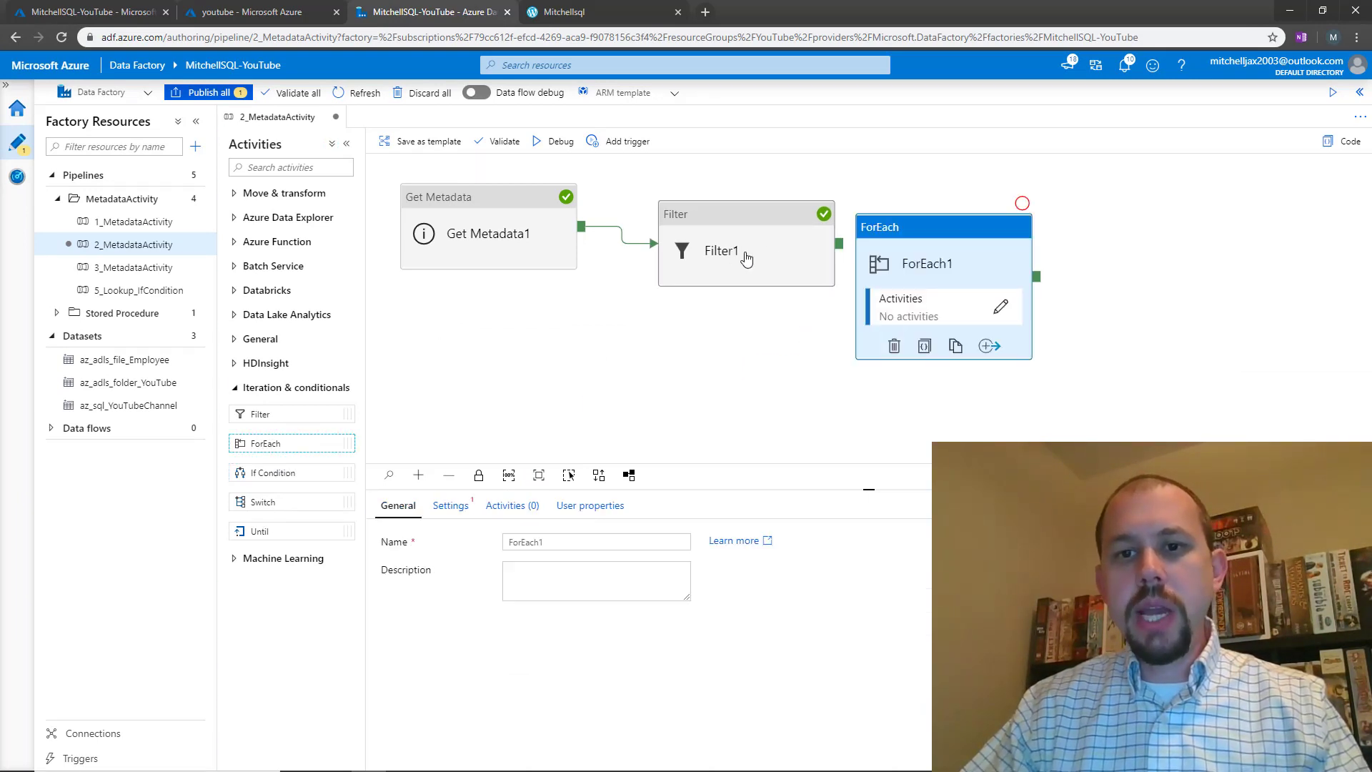
left_click(752, 223)
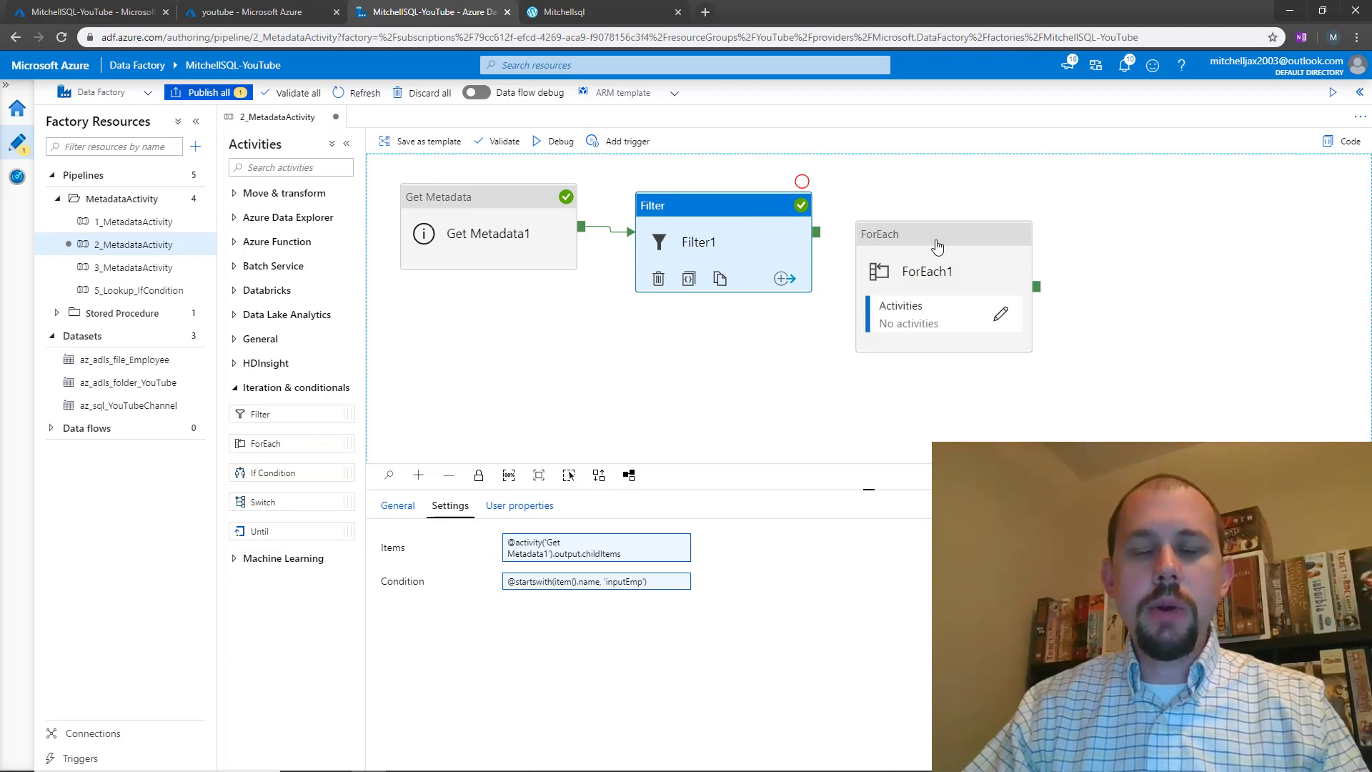
left_click_drag(942, 244, 965, 212)
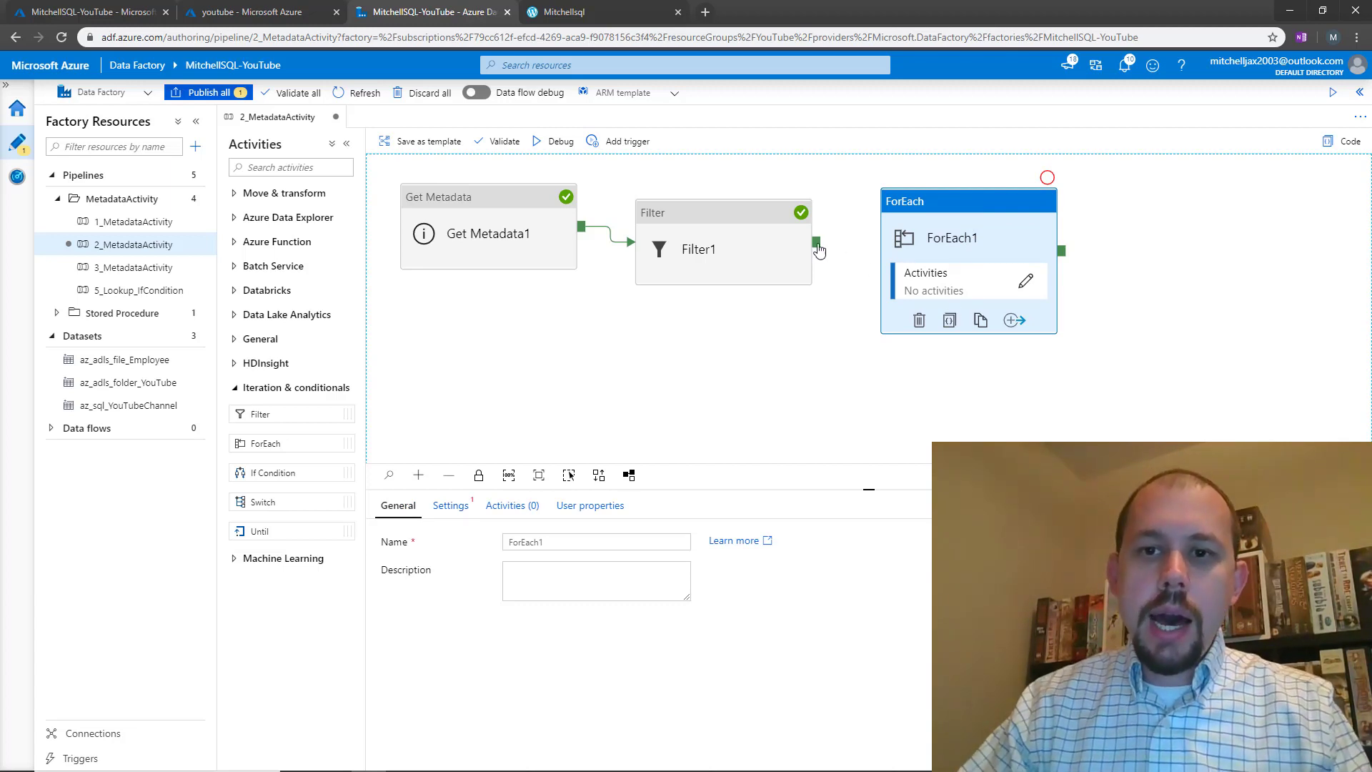
left_click_drag(816, 242, 893, 282)
left_click_drag(934, 224, 941, 253)
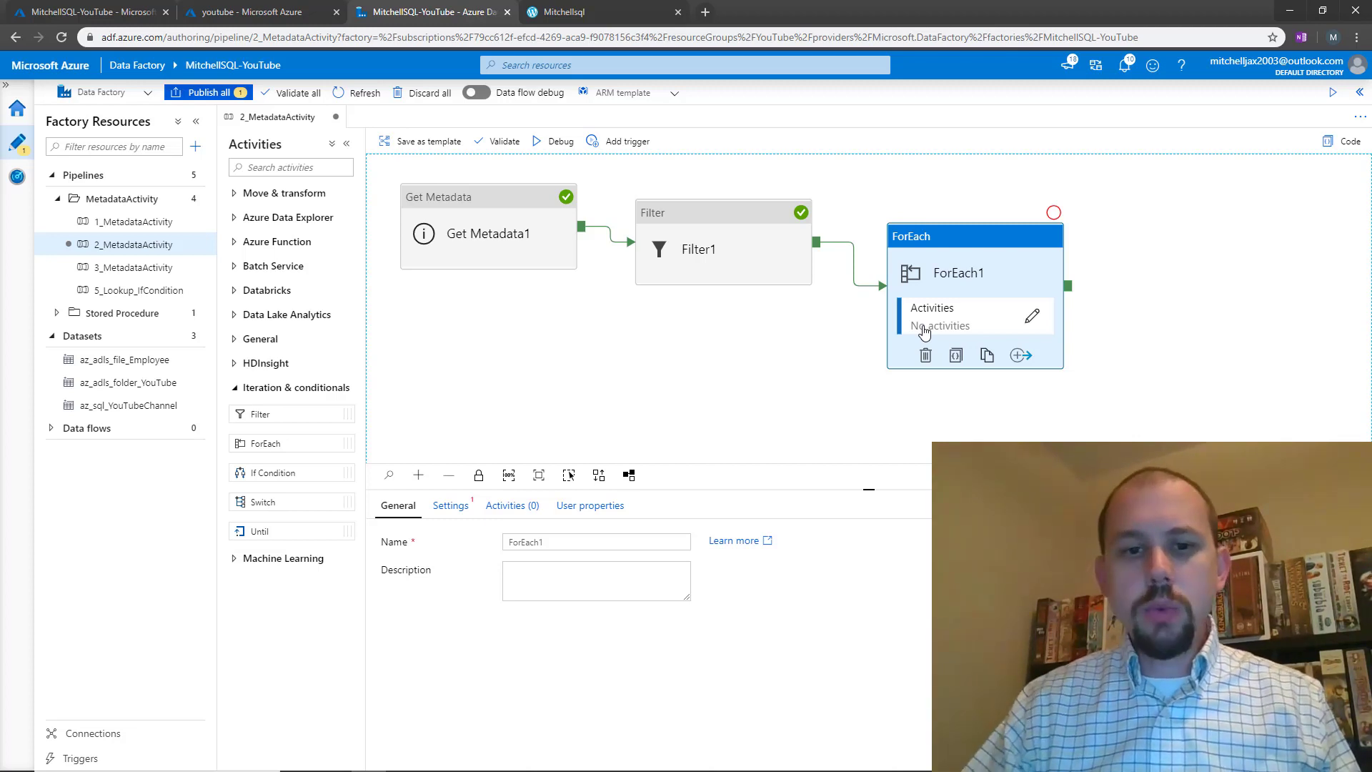
Step: Reopen the Filter1 run output and examine how the Value array is nested under Output
left_click(653, 453)
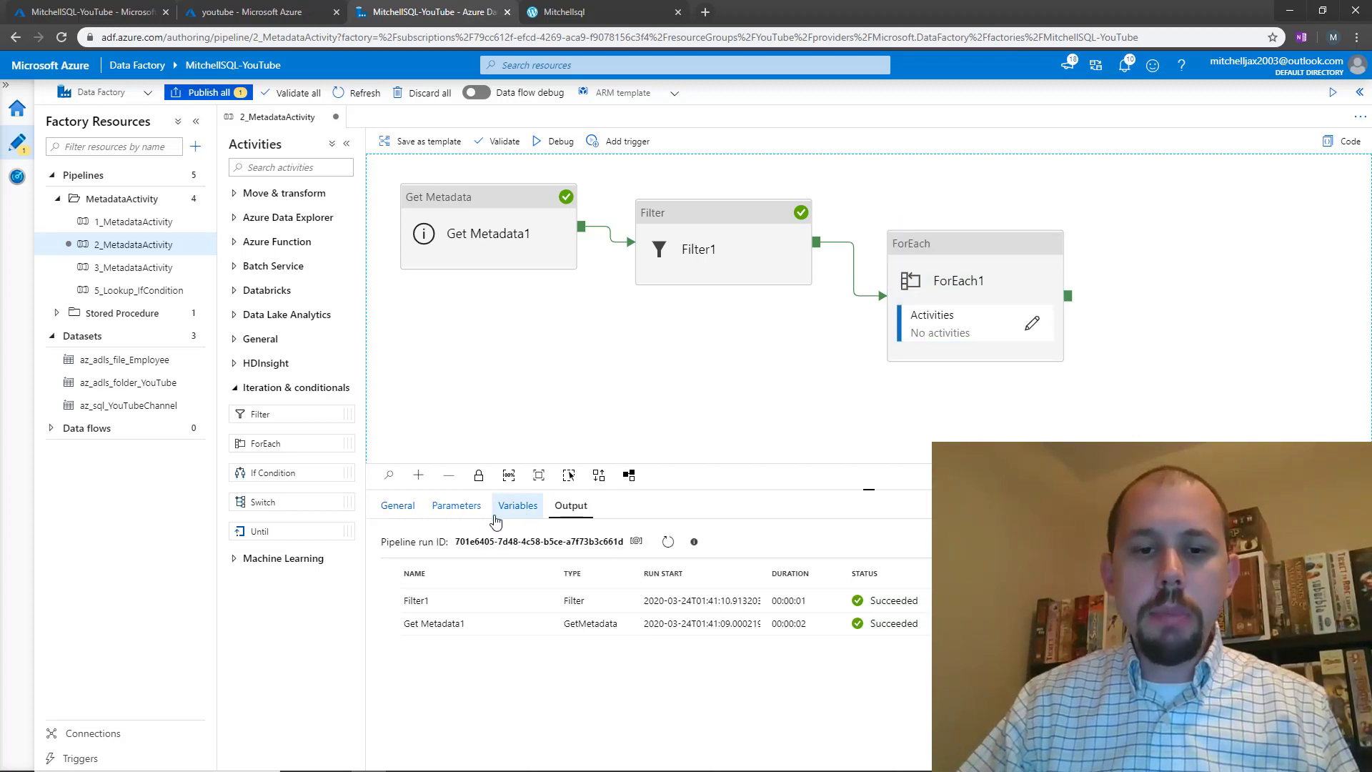
left_click(541, 601)
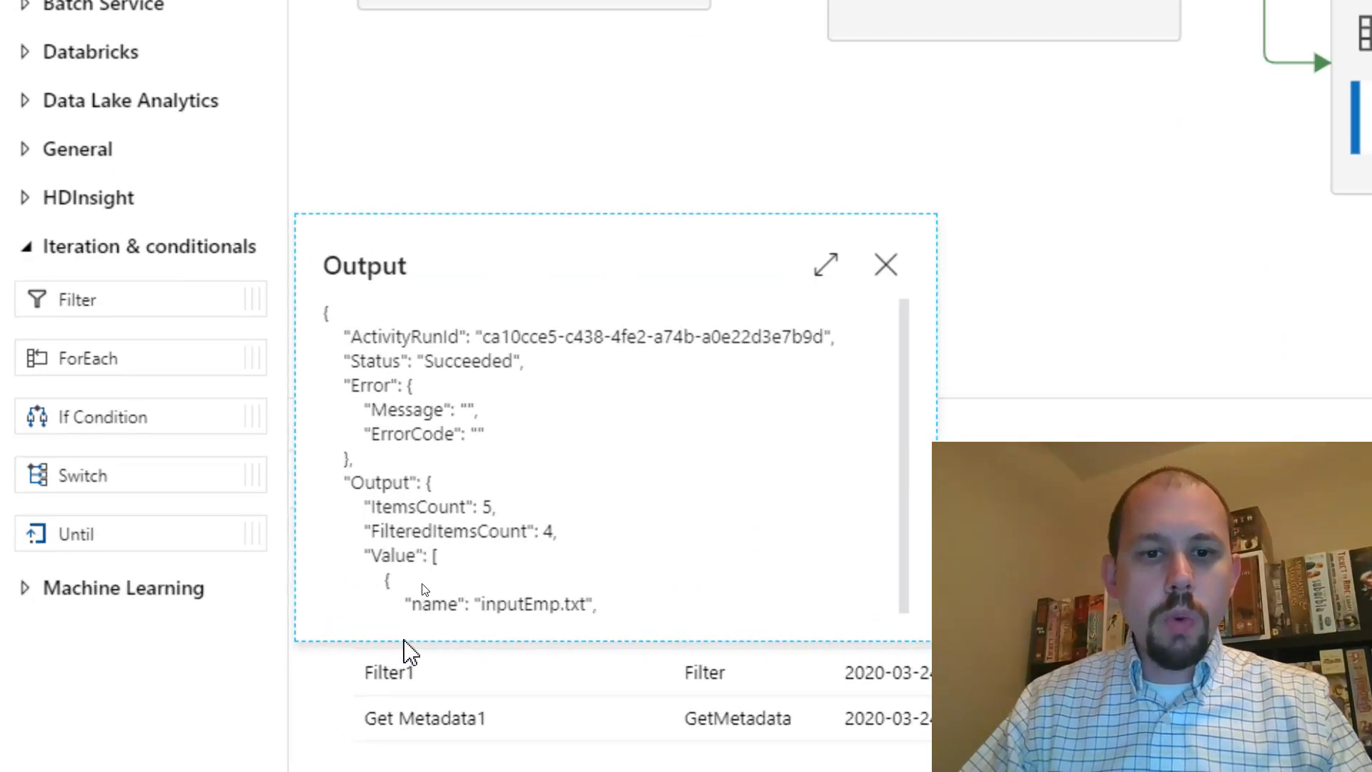
left_click_drag(350, 483, 404, 483)
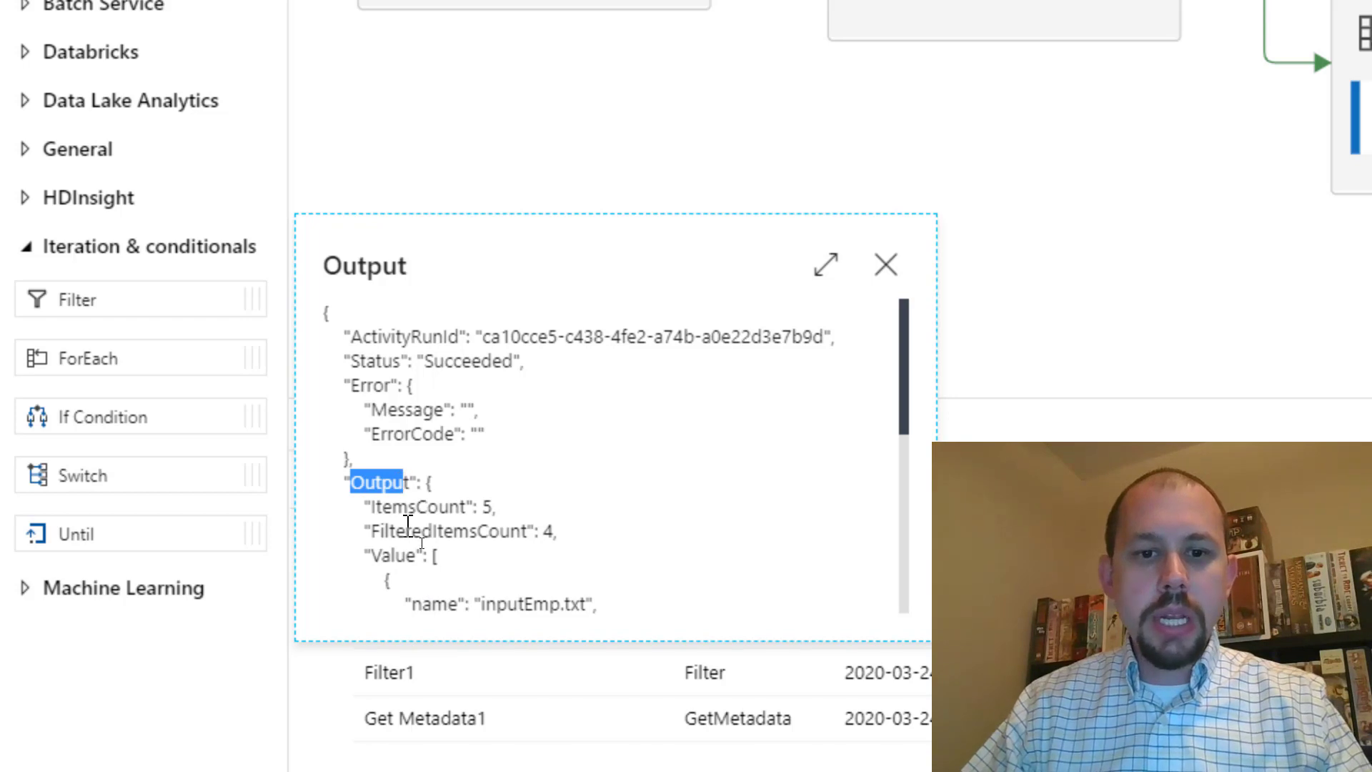
left_click_drag(364, 555, 424, 555)
scroll(454, 557, "down", 2)
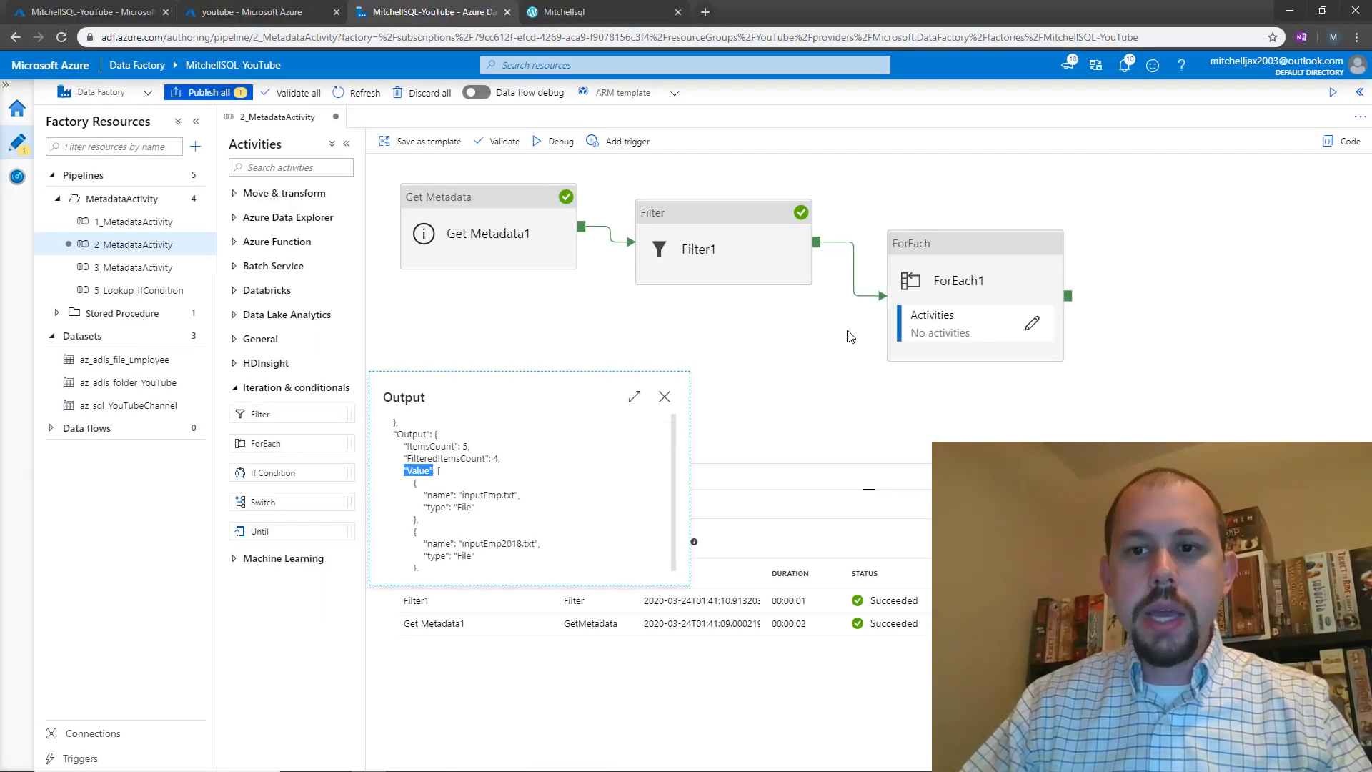
left_click(850, 336)
left_click(966, 258)
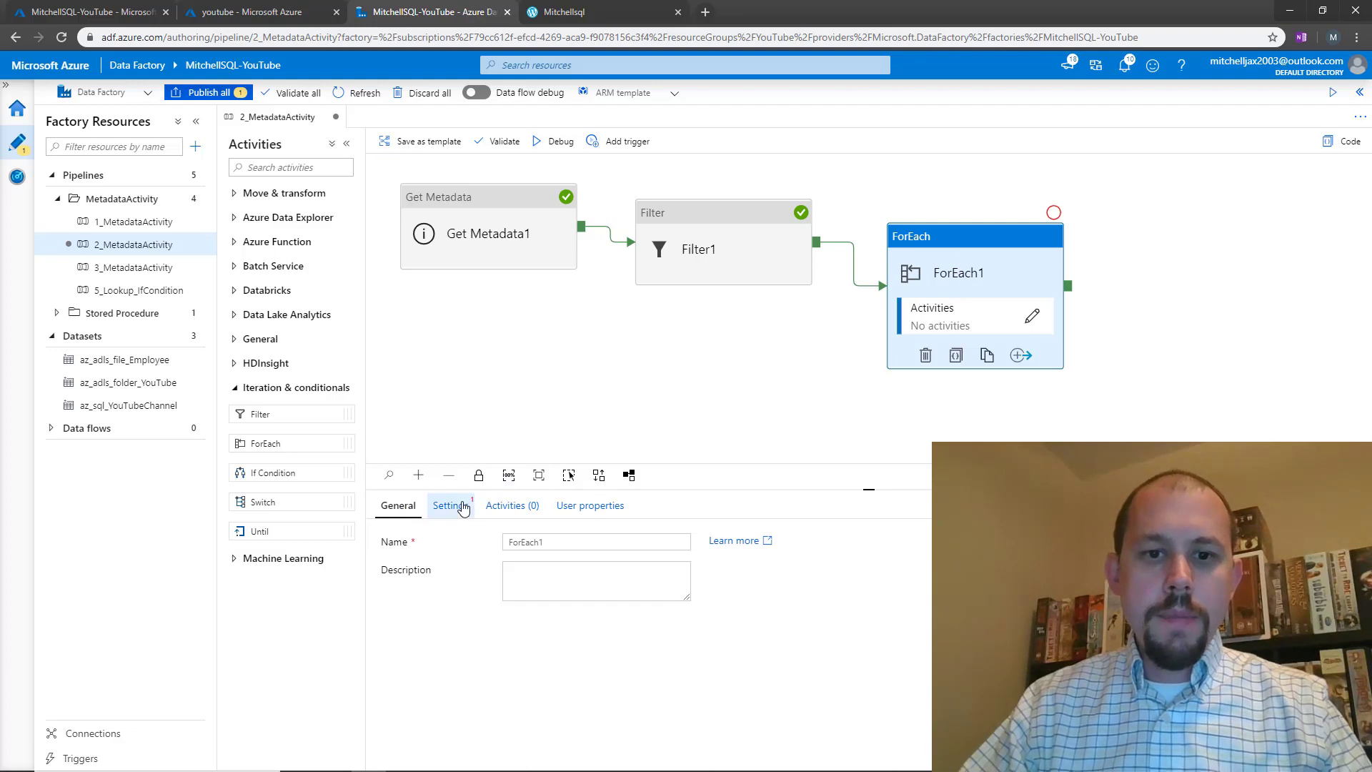
left_click(458, 506)
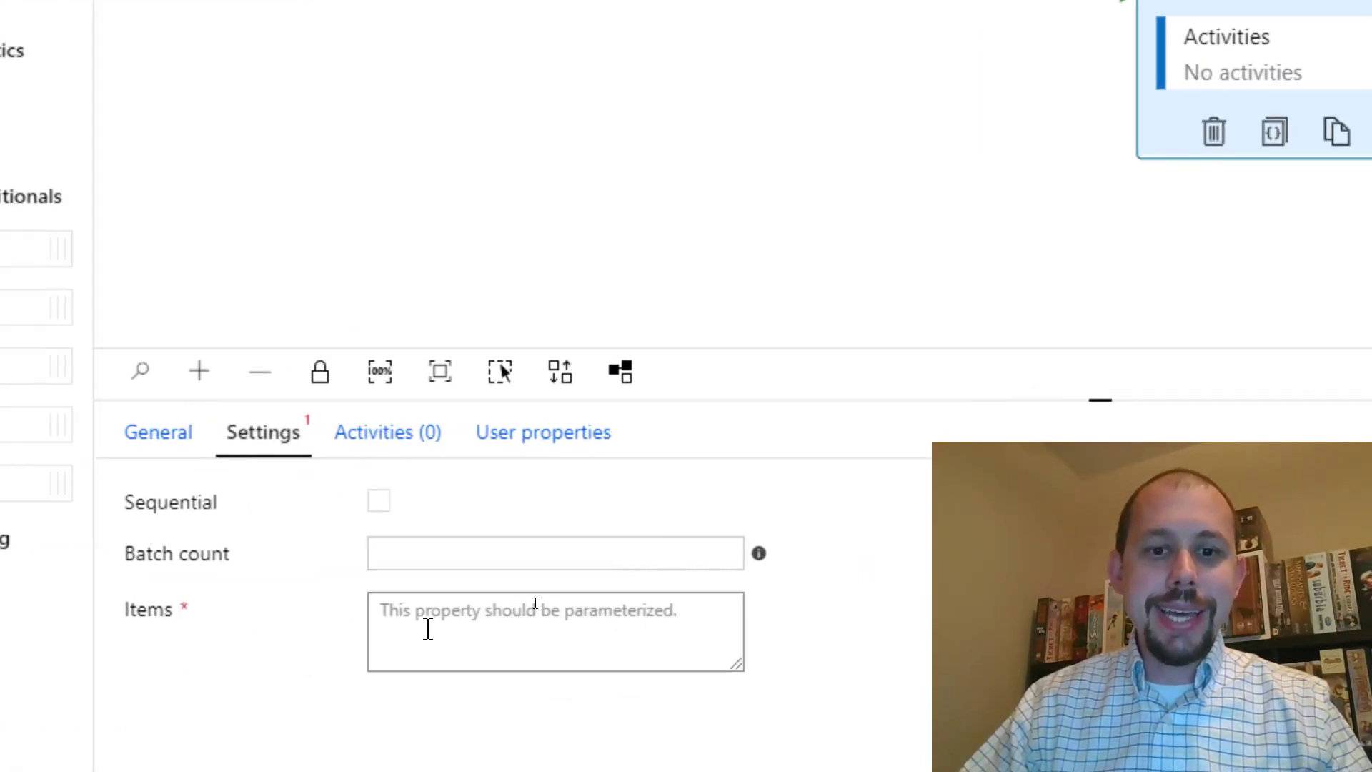
left_click(437, 627)
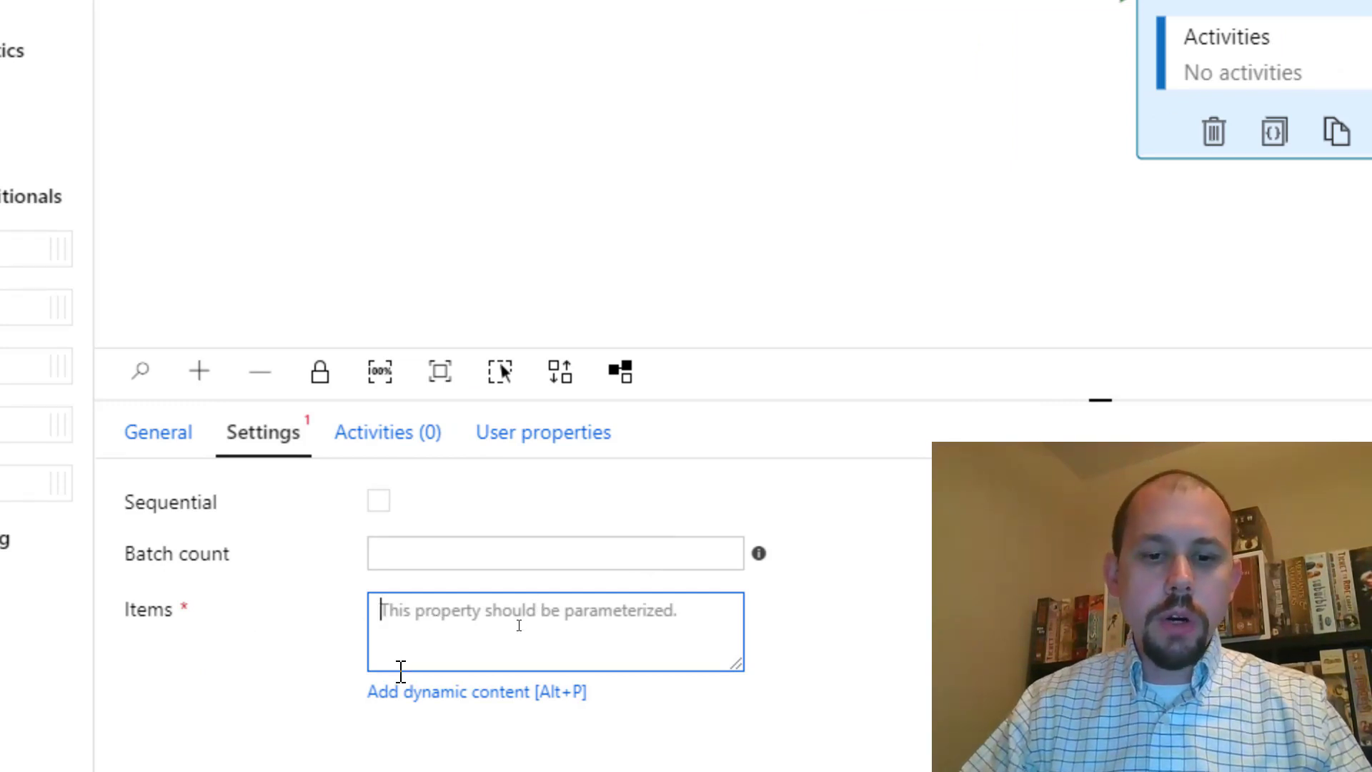
left_click(446, 514)
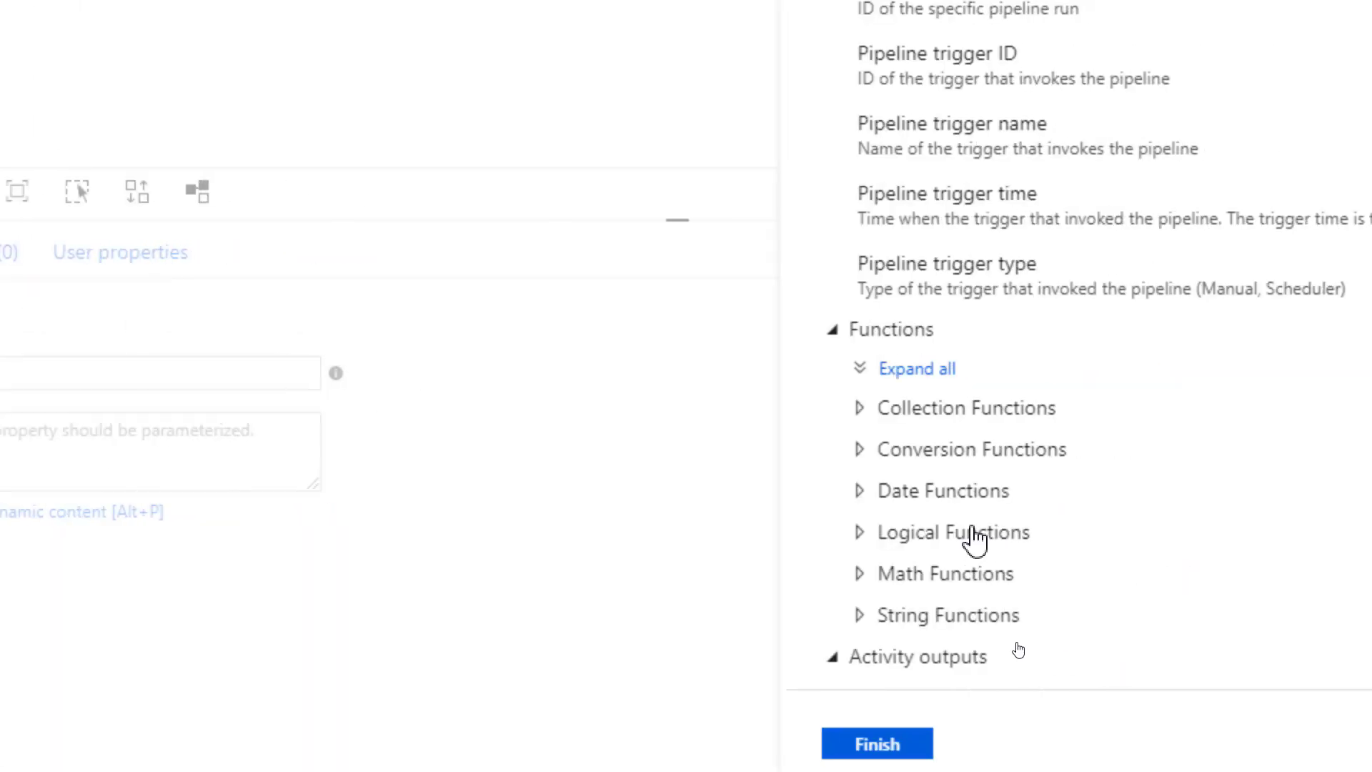
scroll(1017, 650, "down", 2)
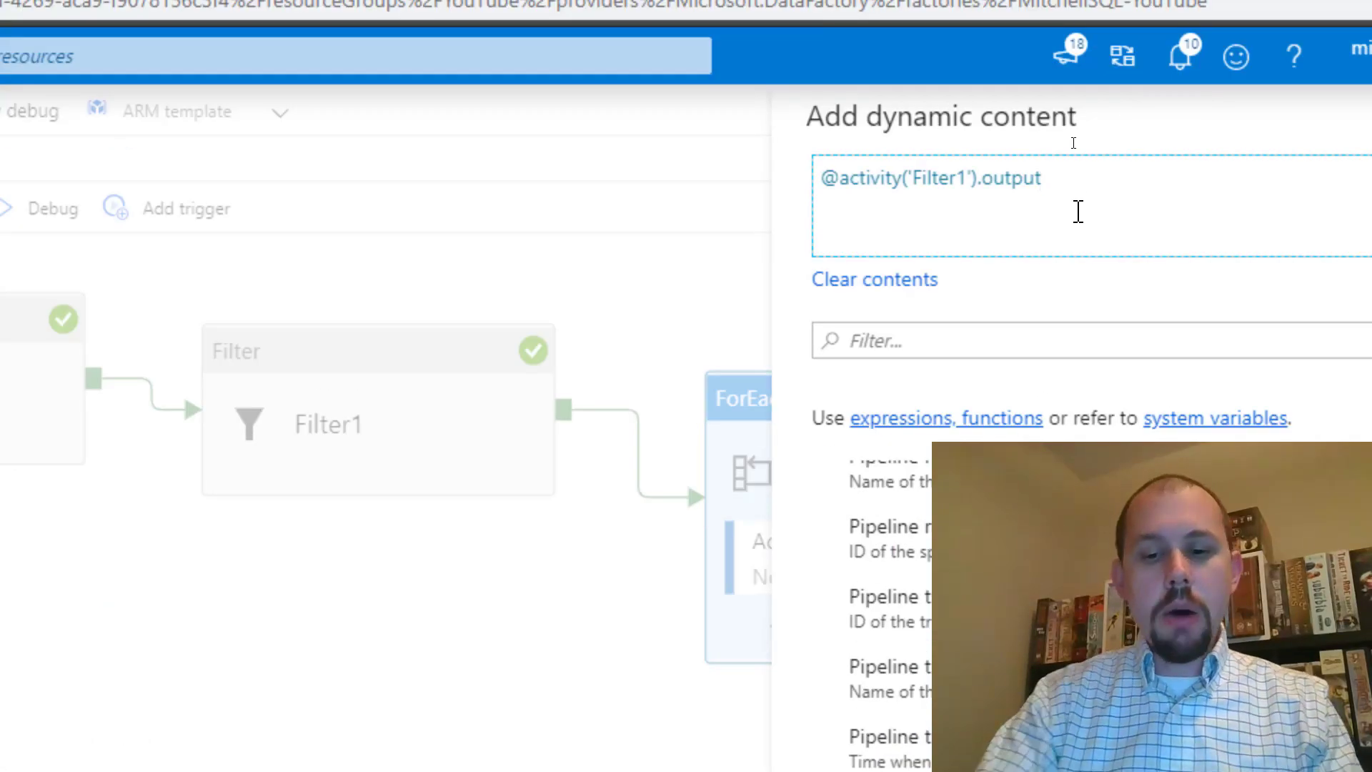
type(".Value")
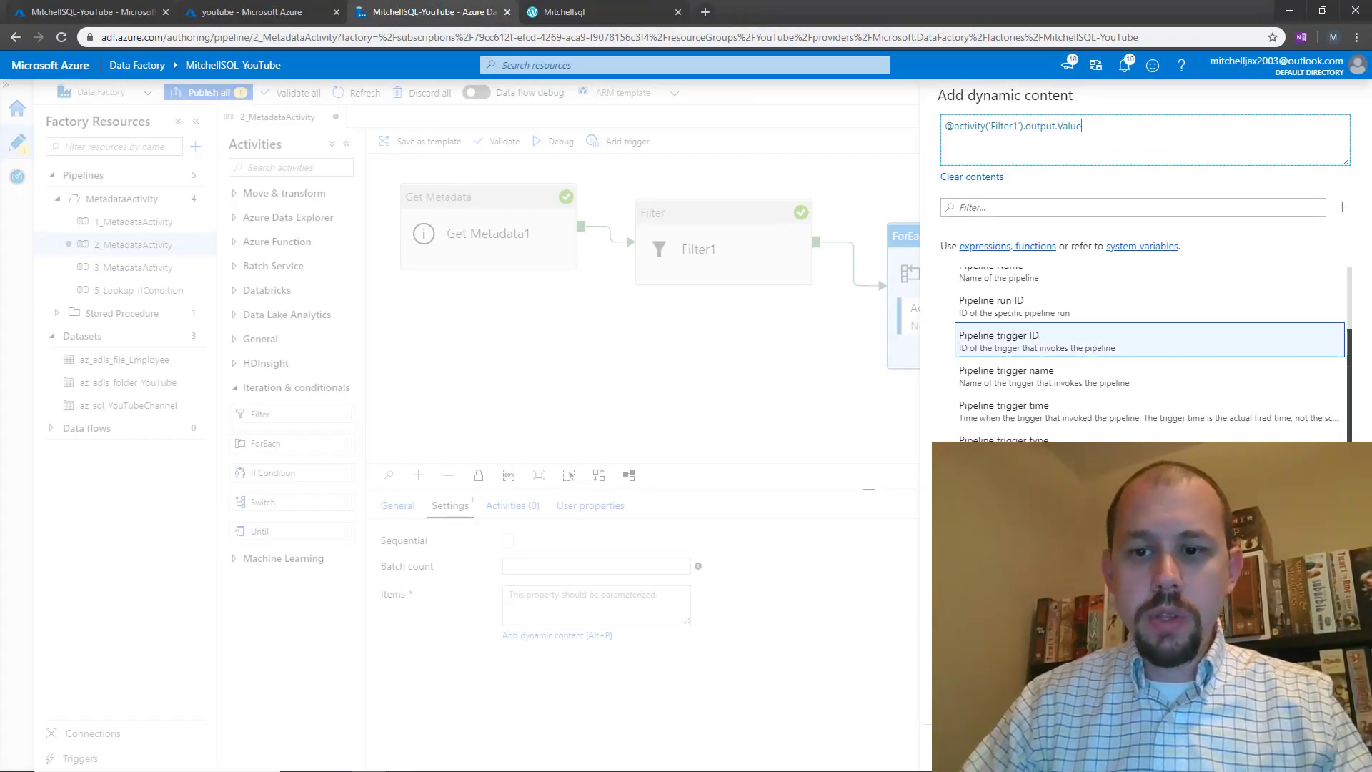
left_click(547, 408)
Step: Reopen the Filter1 run output to check the Value array against the ForEach1 expression, and close it
left_click(546, 407)
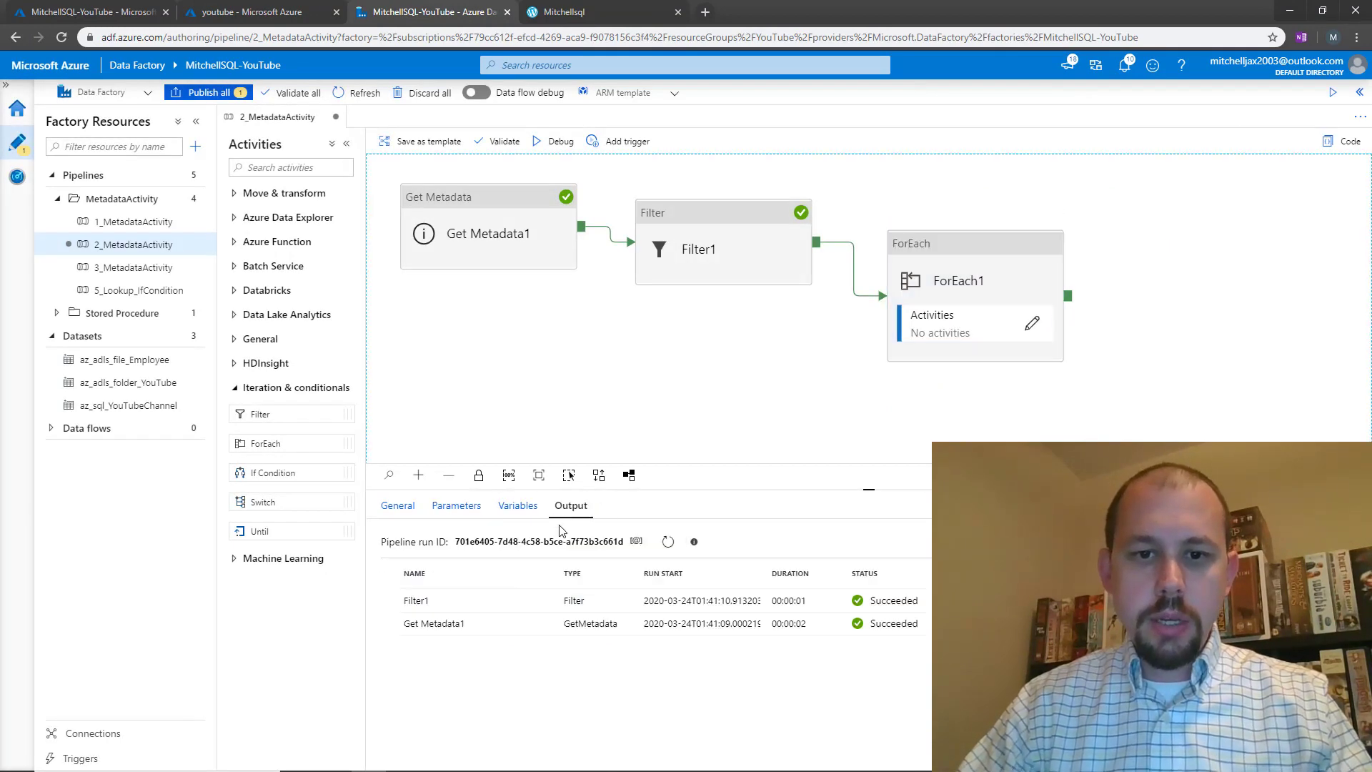
left_click(541, 602)
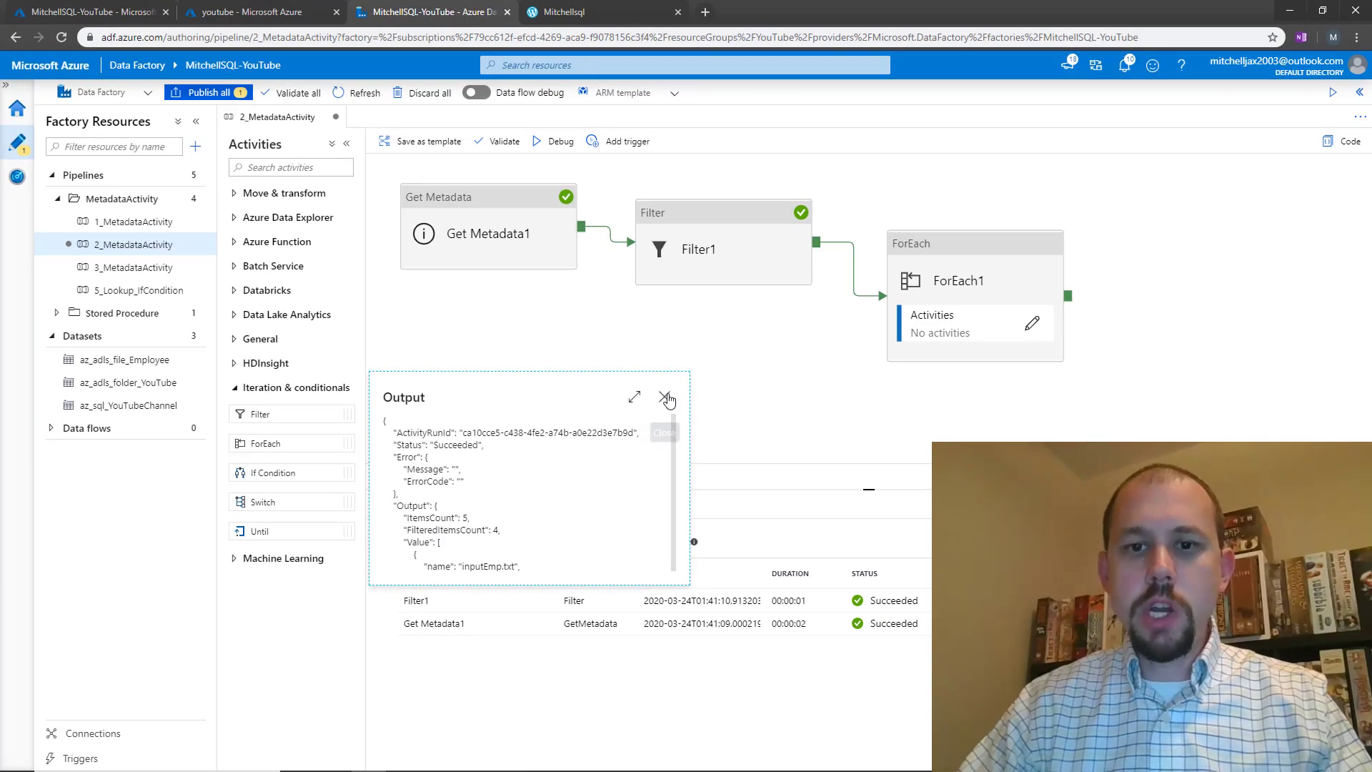
left_click(1118, 196)
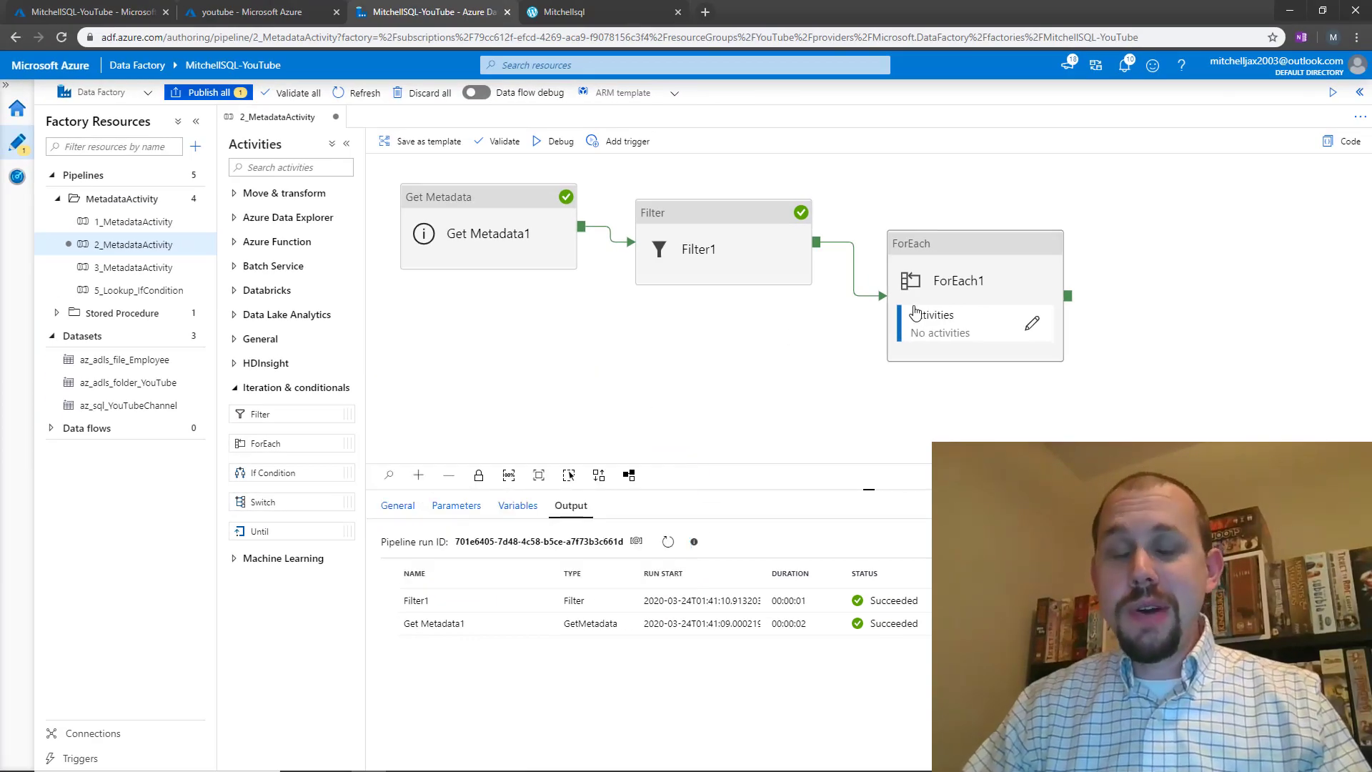
Step: Open the inner activities of ForEach1 for editing and add a Stored Procedure activity to its canvas
left_click(960, 279)
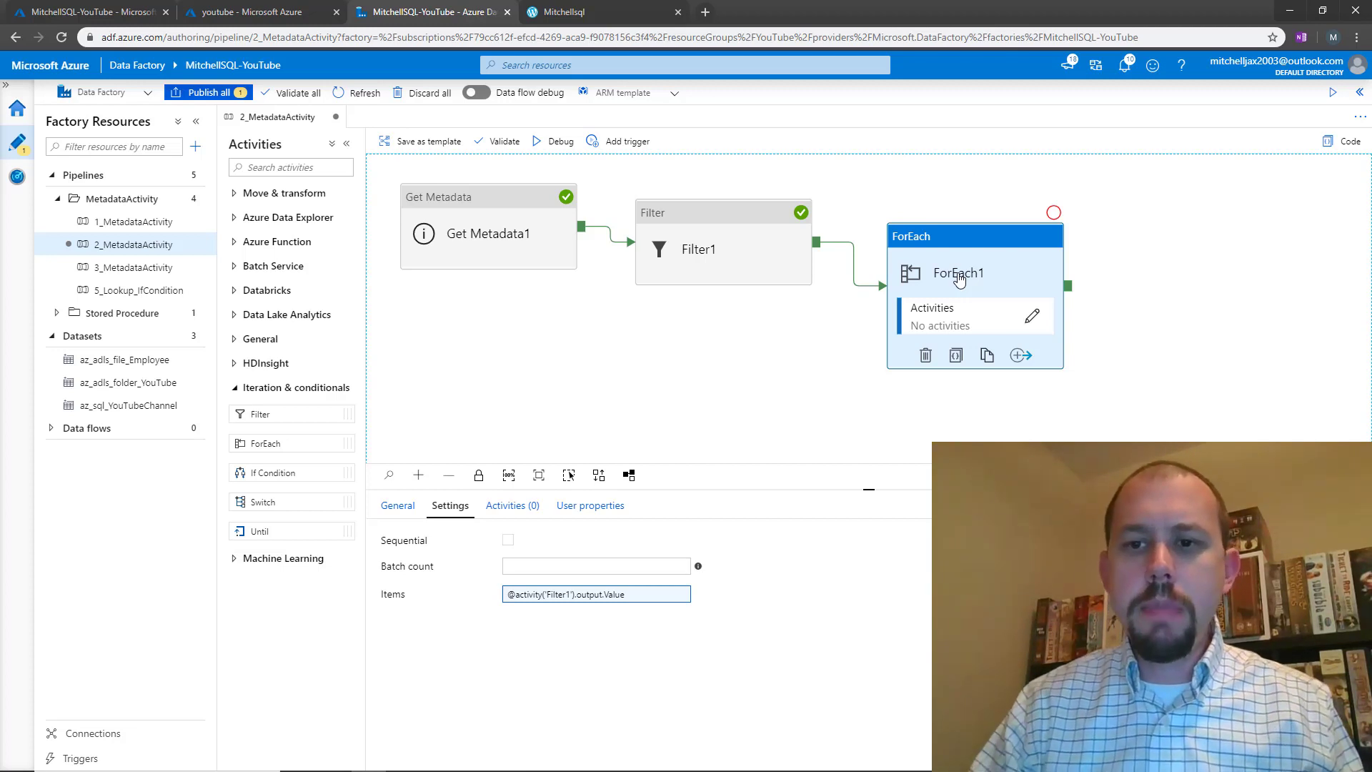
left_click(1033, 320)
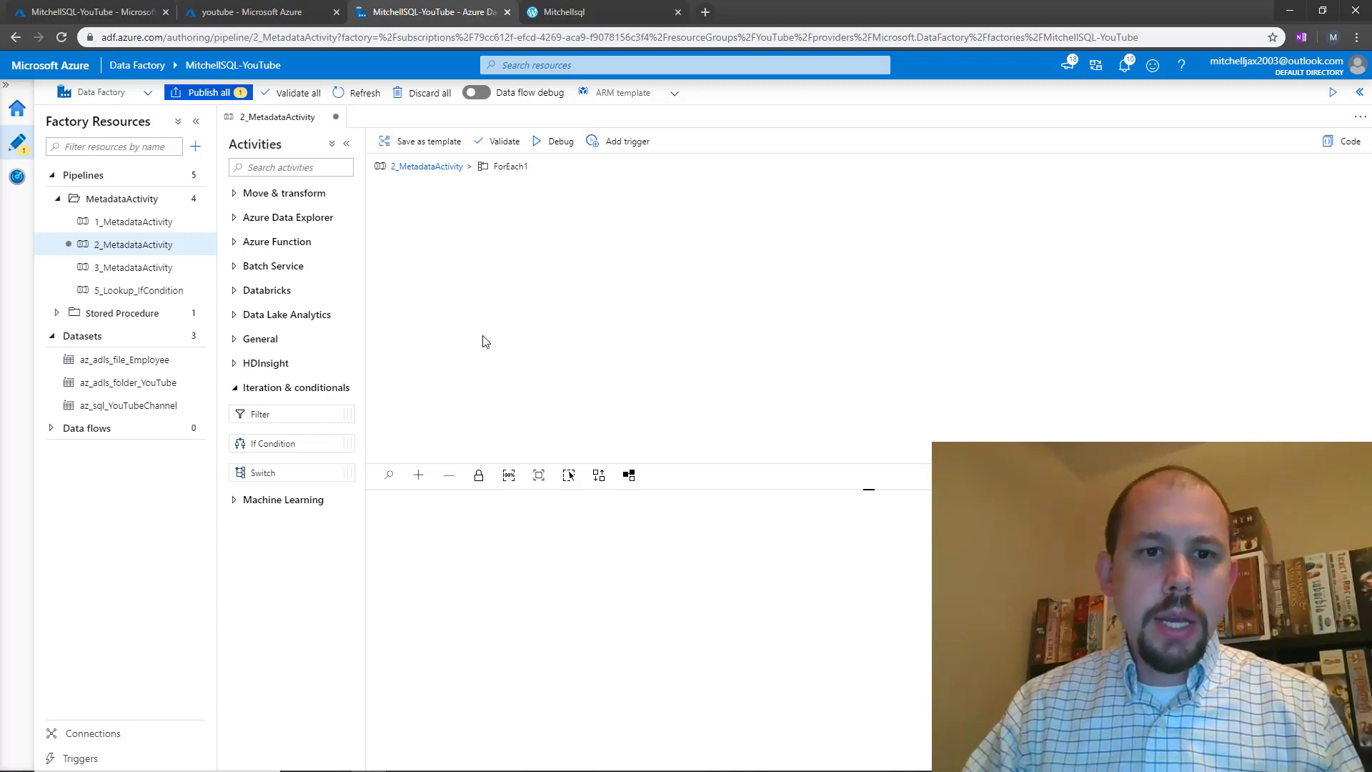
left_click(239, 341)
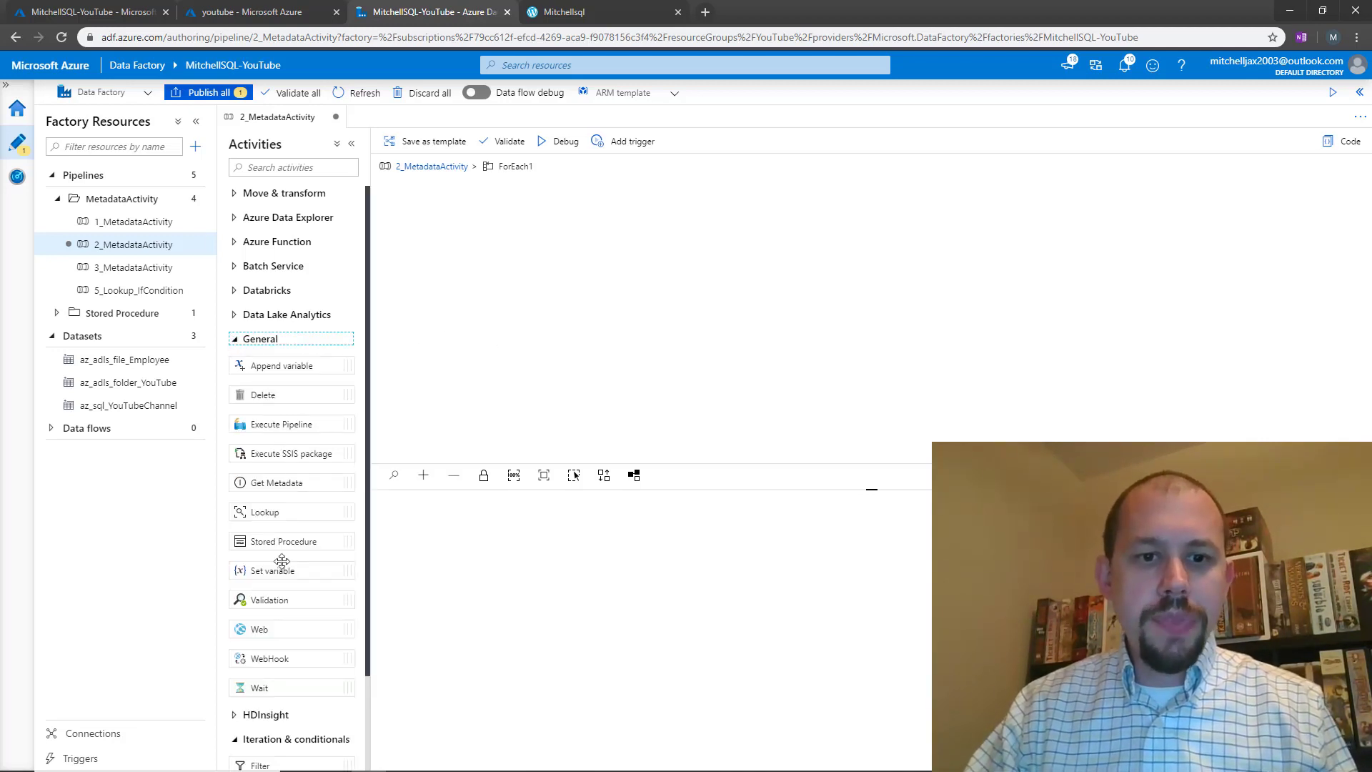
left_click_drag(281, 541, 607, 271)
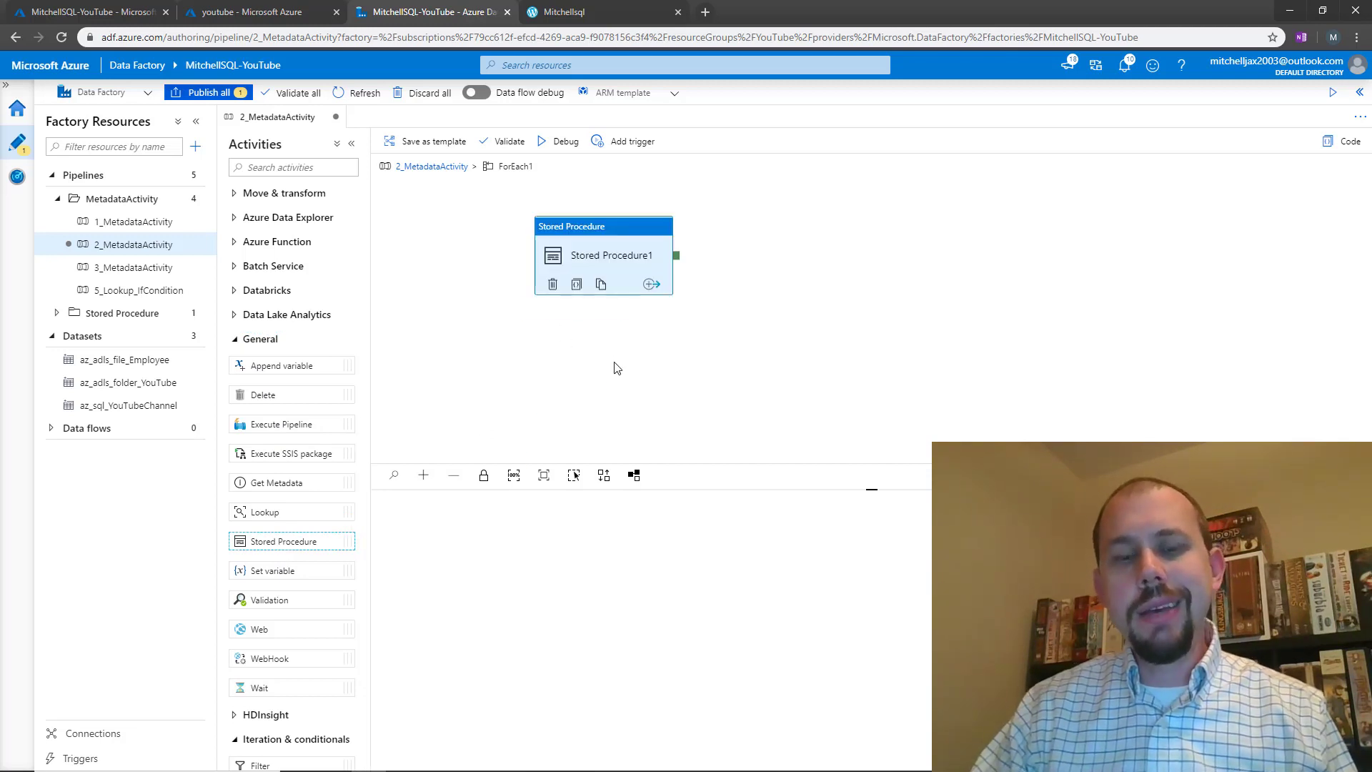
Step: Set the SQL account of Stored Procedure1 to the existing az_sql linked service for the YouTube database
left_click(615, 228)
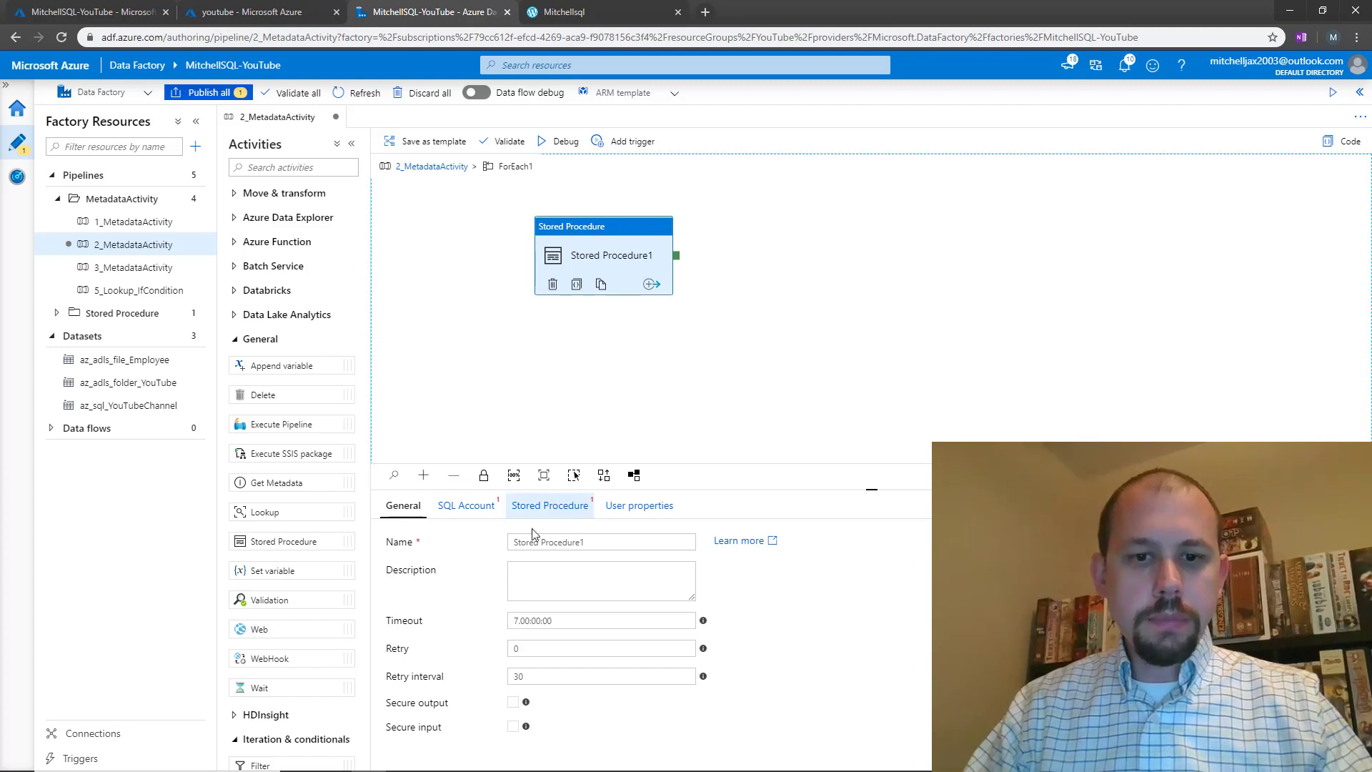
left_click(456, 506)
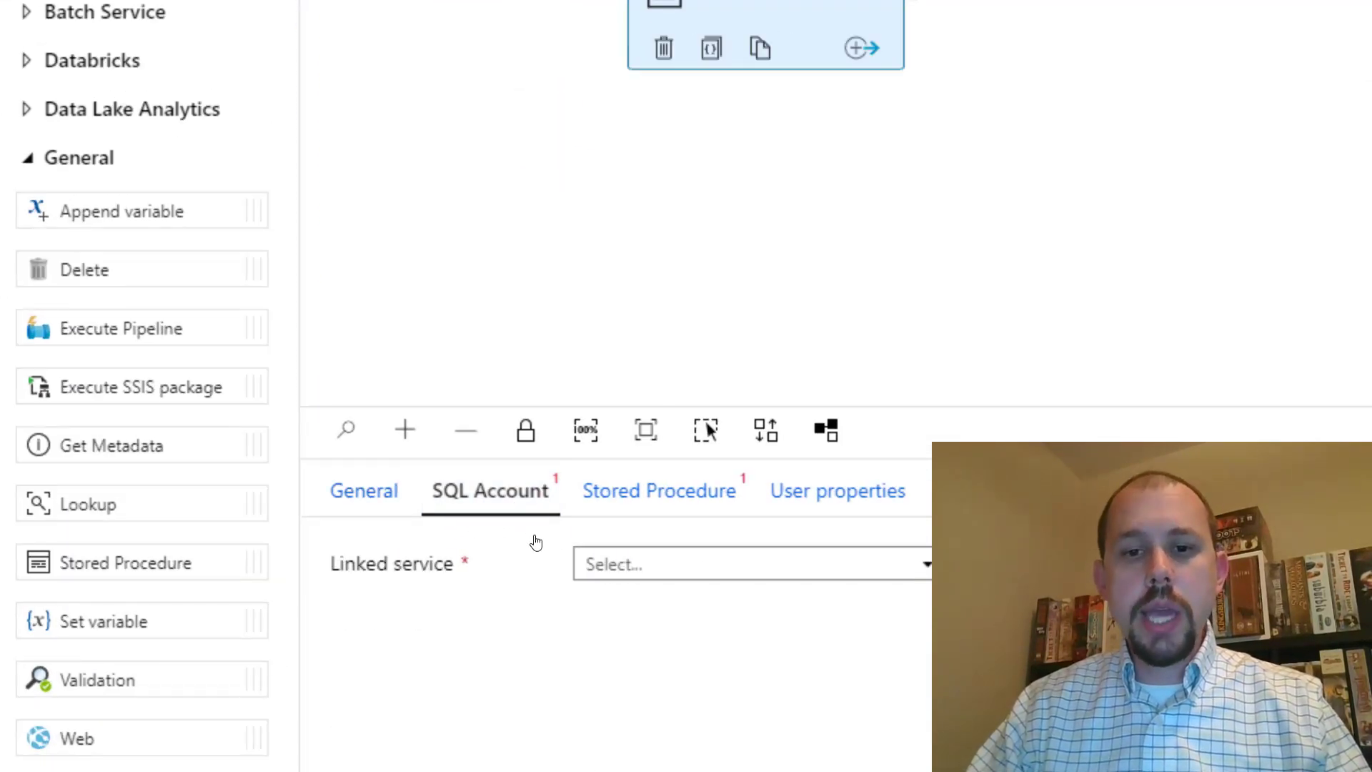
left_click(656, 572)
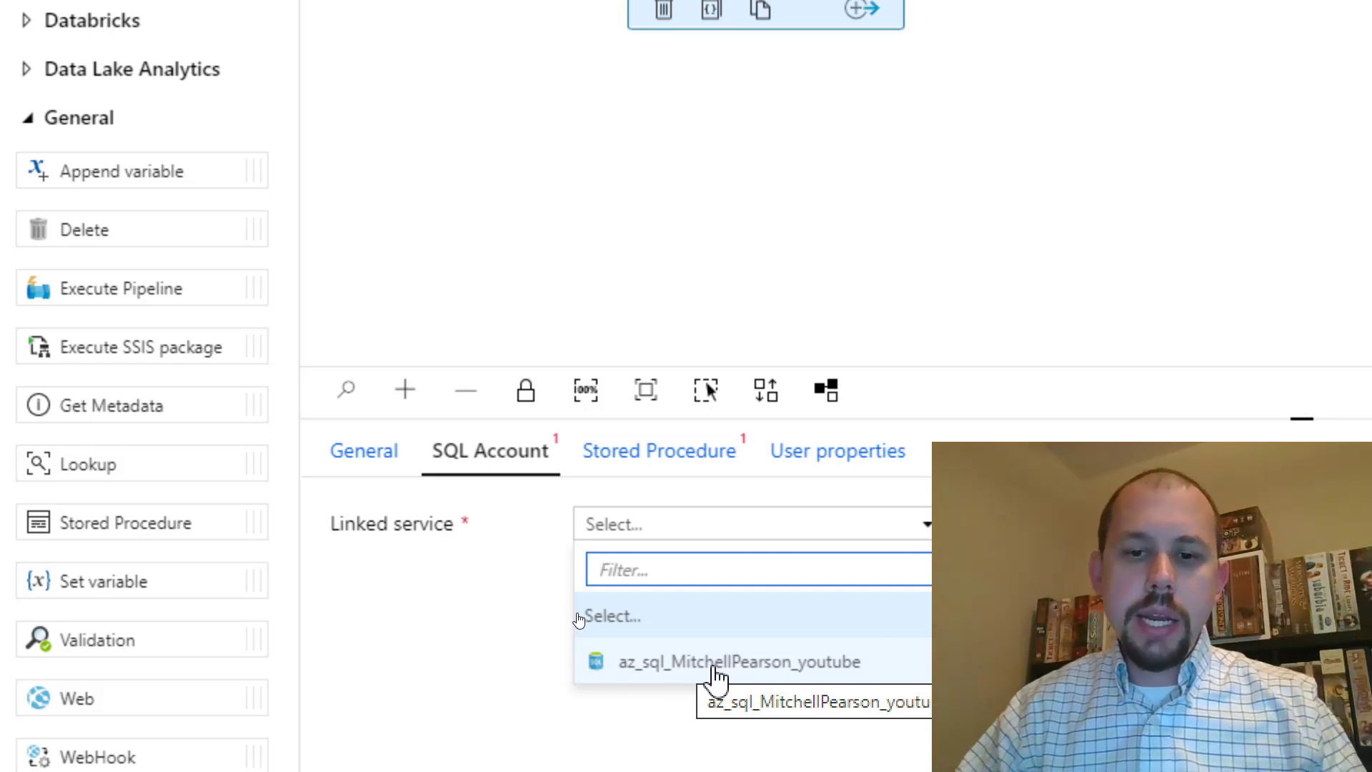
left_click(717, 672)
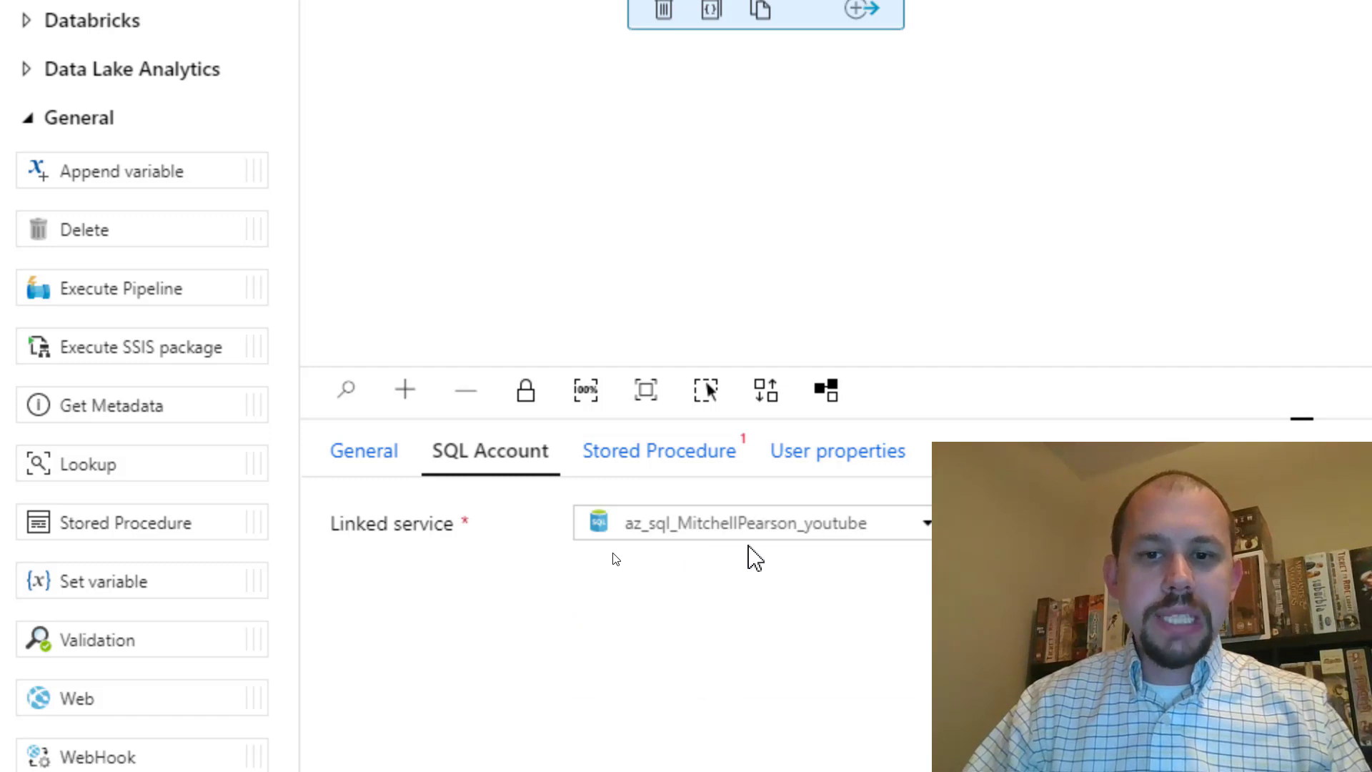
Step: Choose [dbo].[usp_InsertFileInformation] as the stored procedure that Stored Procedure1 runs
left_click(649, 468)
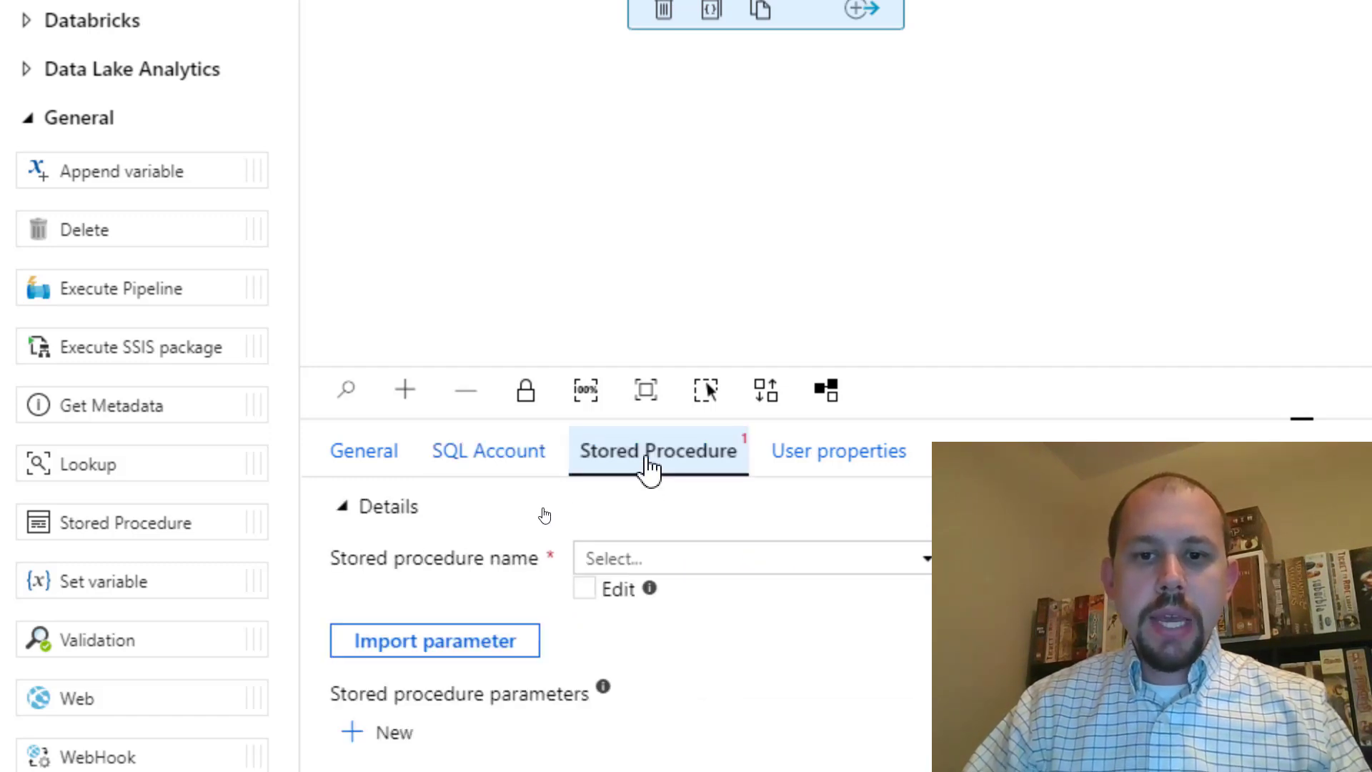
scroll(693, 643, "down", 3)
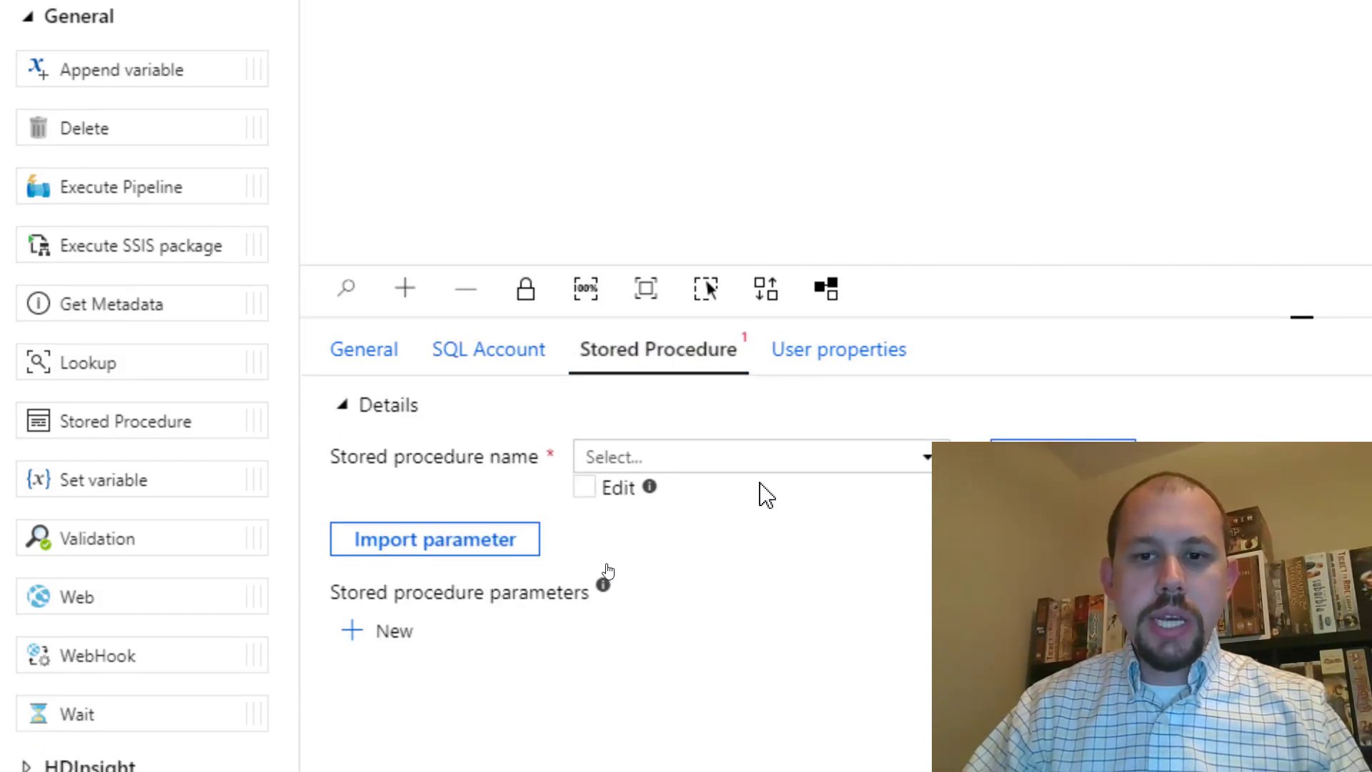
left_click(775, 466)
scroll(765, 643, "down", 1)
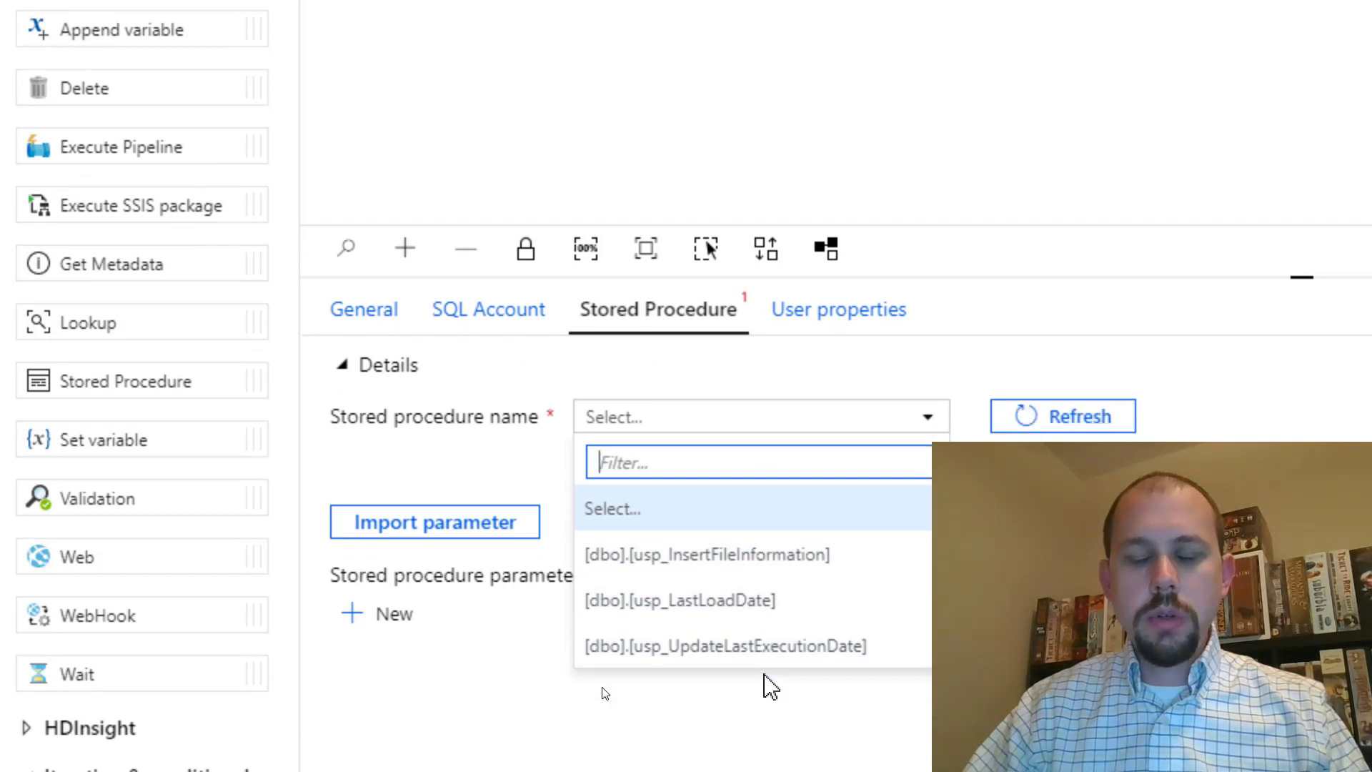
left_click(766, 570)
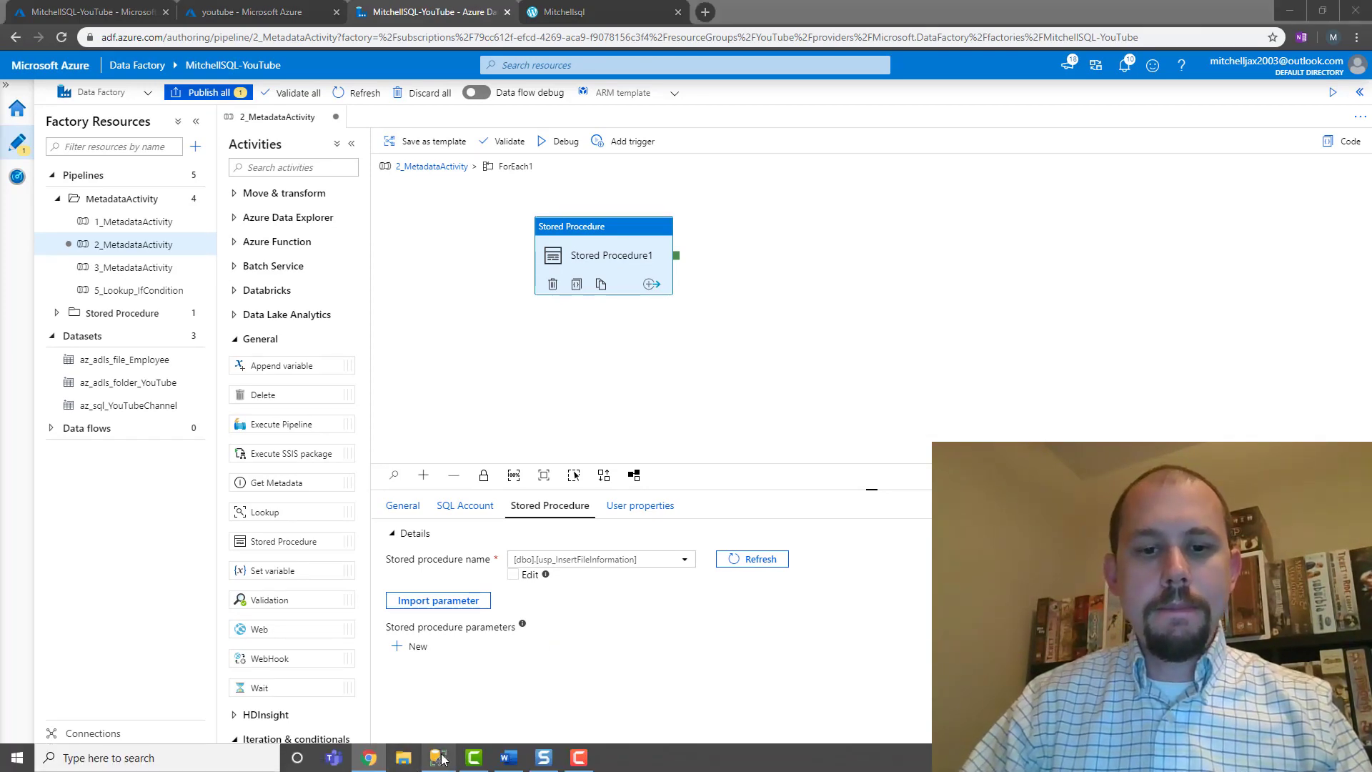
Step: Switch to SQL Server Management Studio, examine the FileControlTable query and its columns, and return to Data Factory
left_click(439, 765)
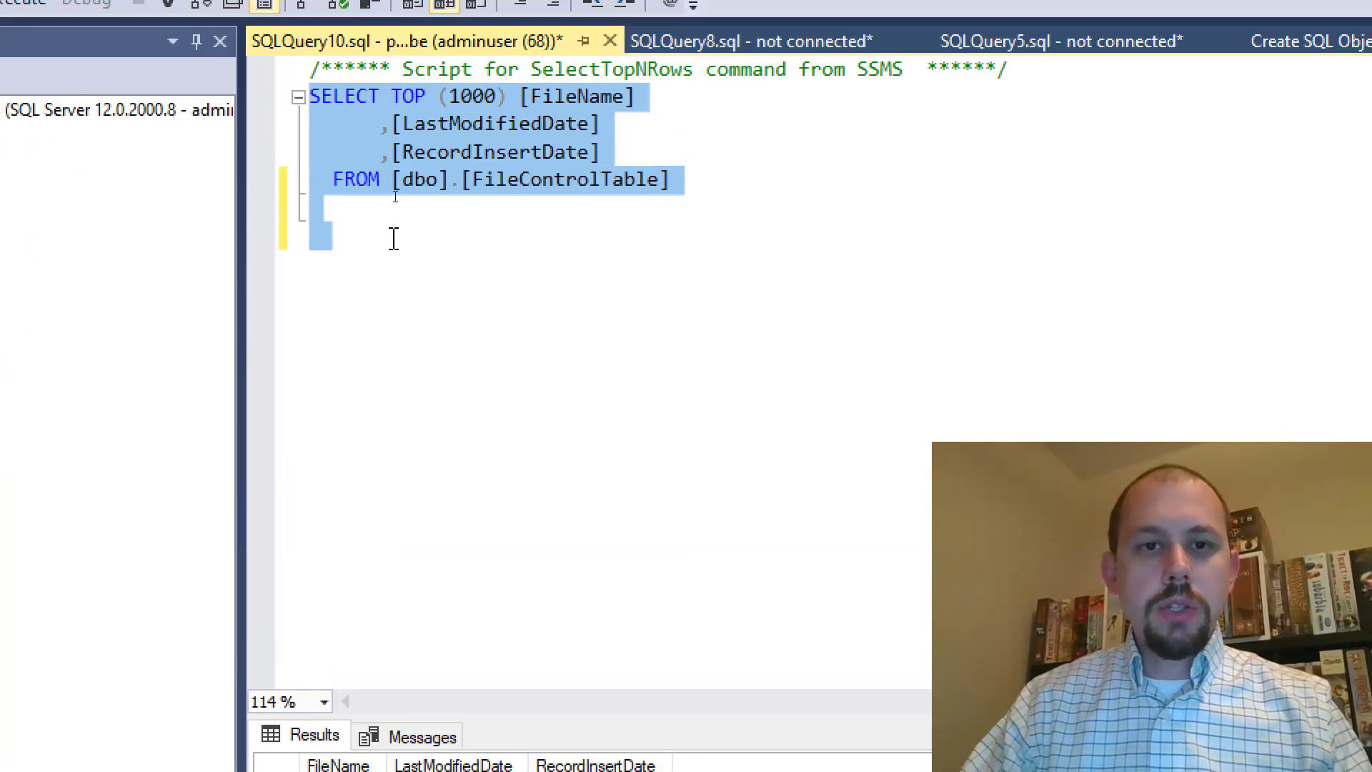
left_click(2, 3)
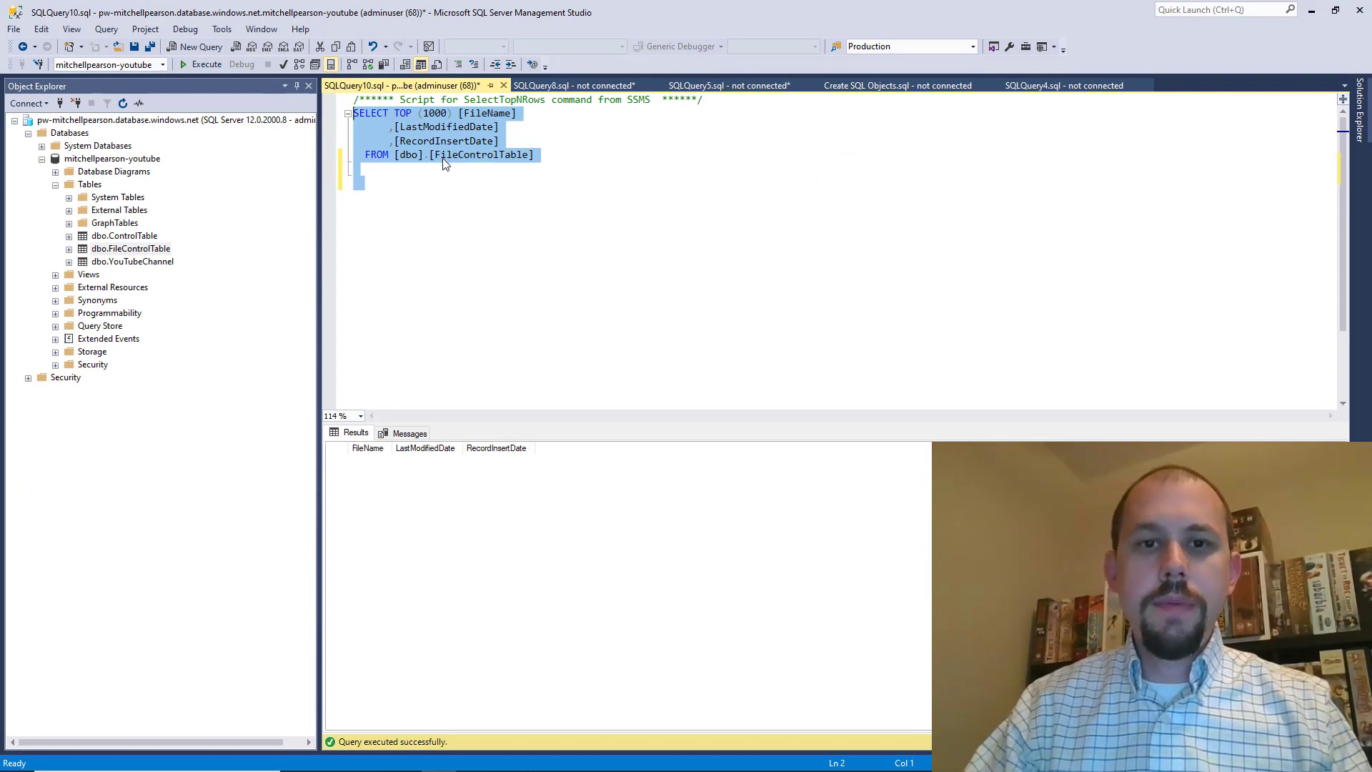
left_click(444, 163)
key("alt+Tab")
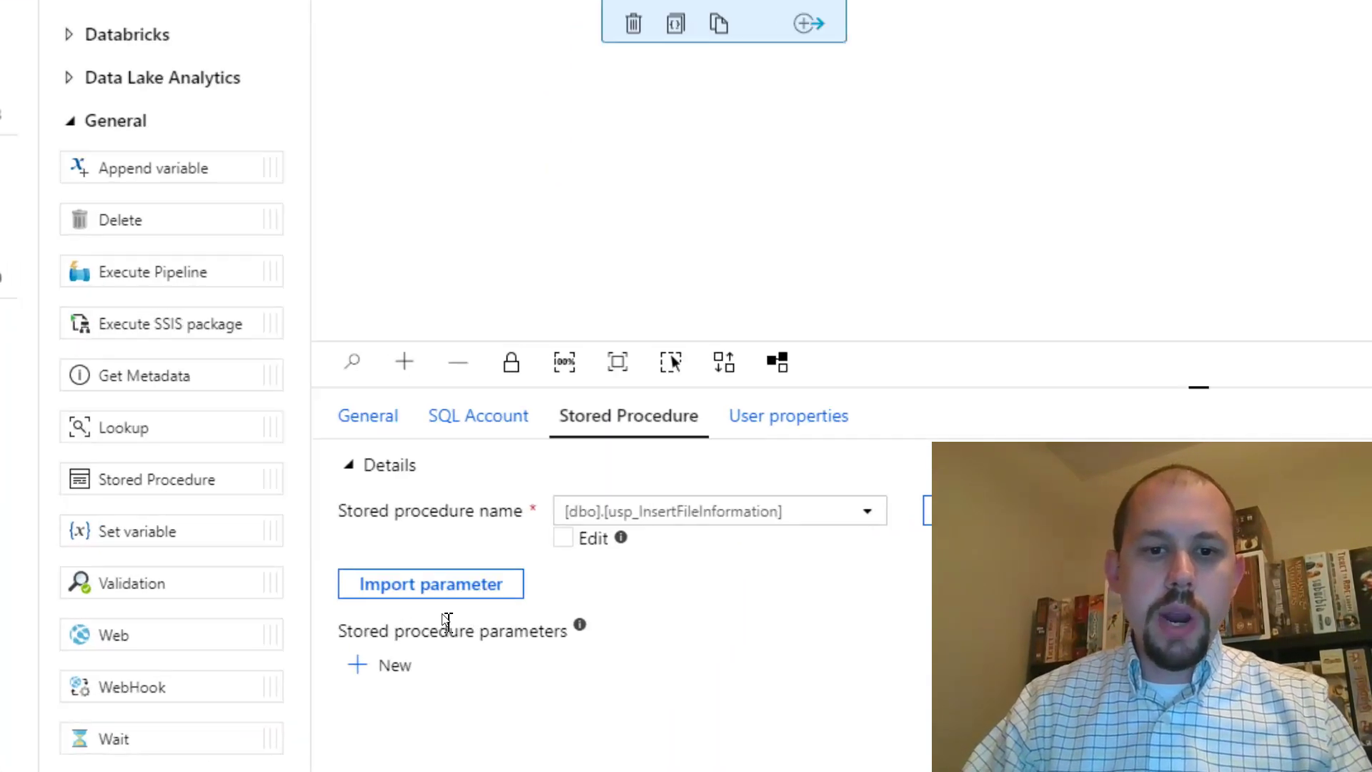
Step: Import the parameters of the selected stored procedure into Stored Procedure1
left_click(437, 594)
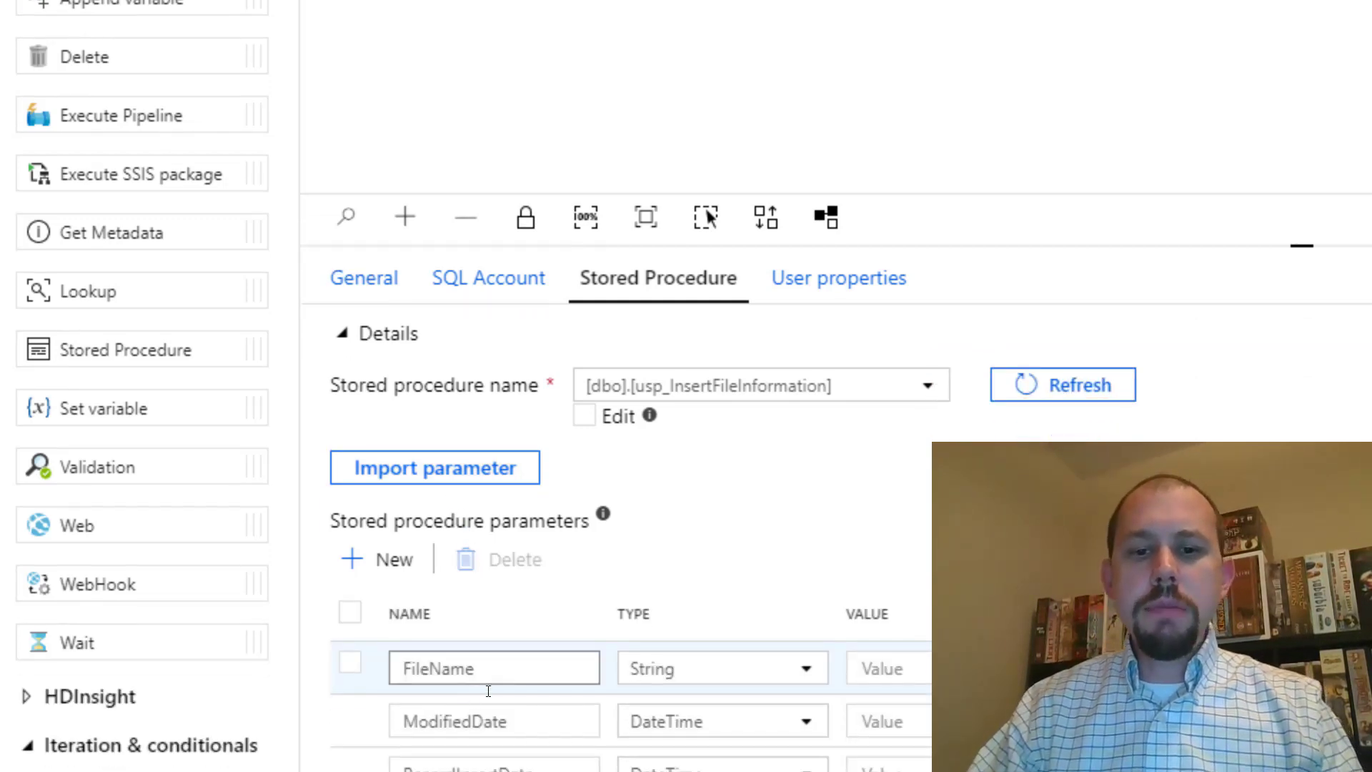
scroll(572, 657, "down", 1)
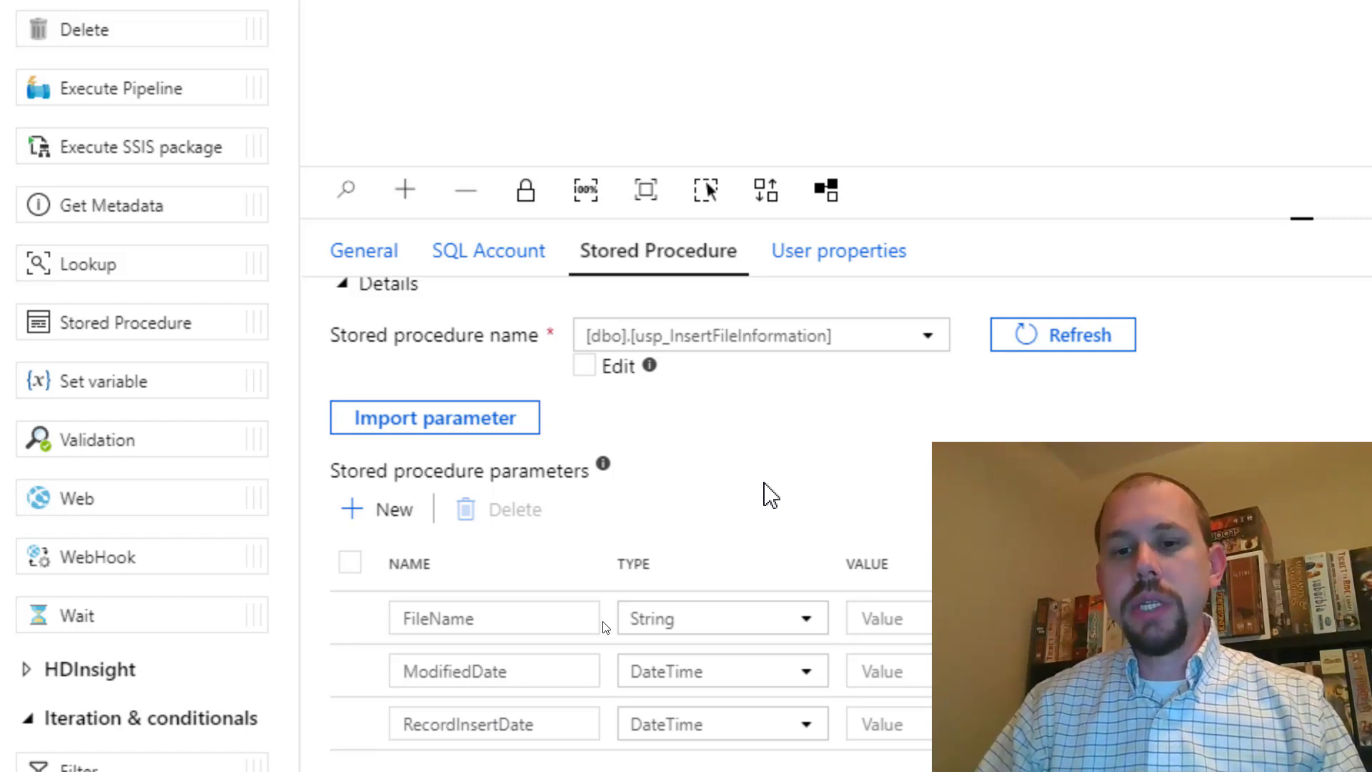
left_click(504, 675)
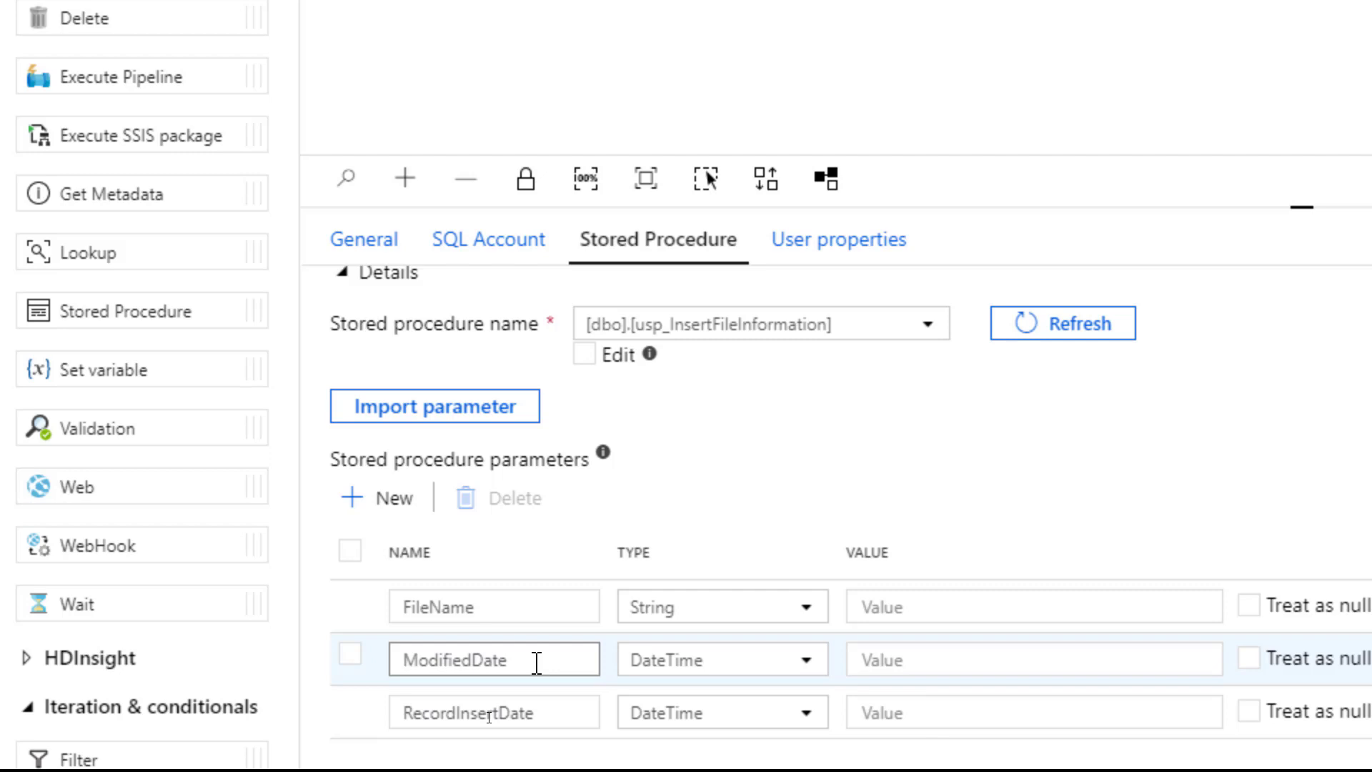
left_click(879, 609)
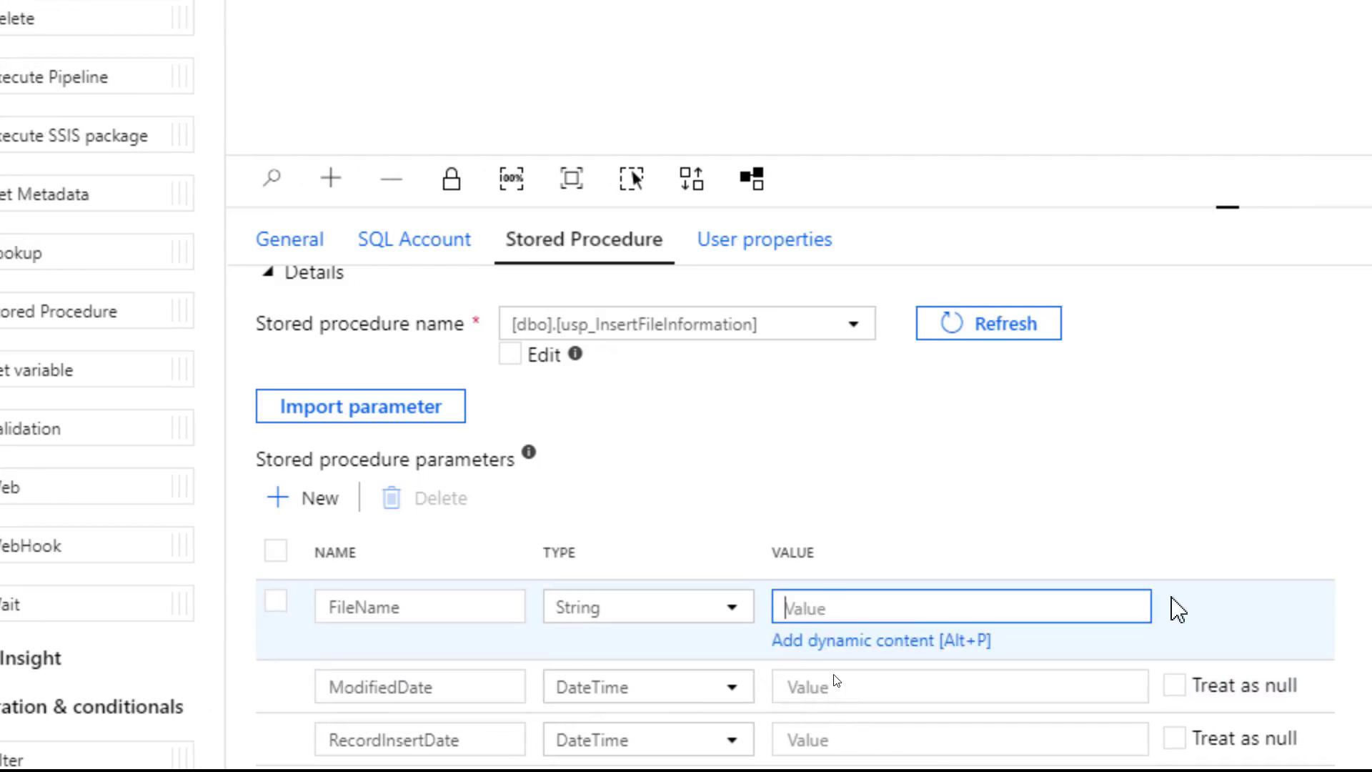
type("@")
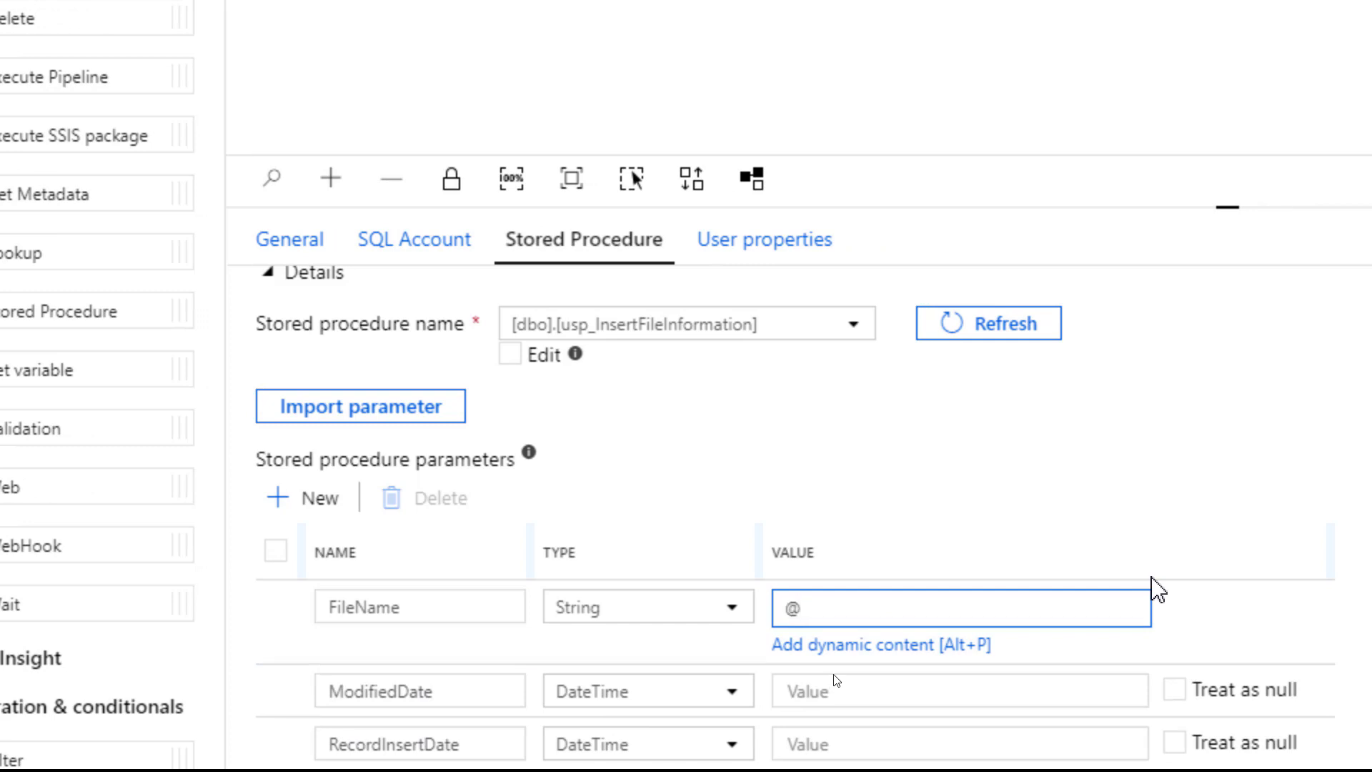
type("{")
type("item().name}")
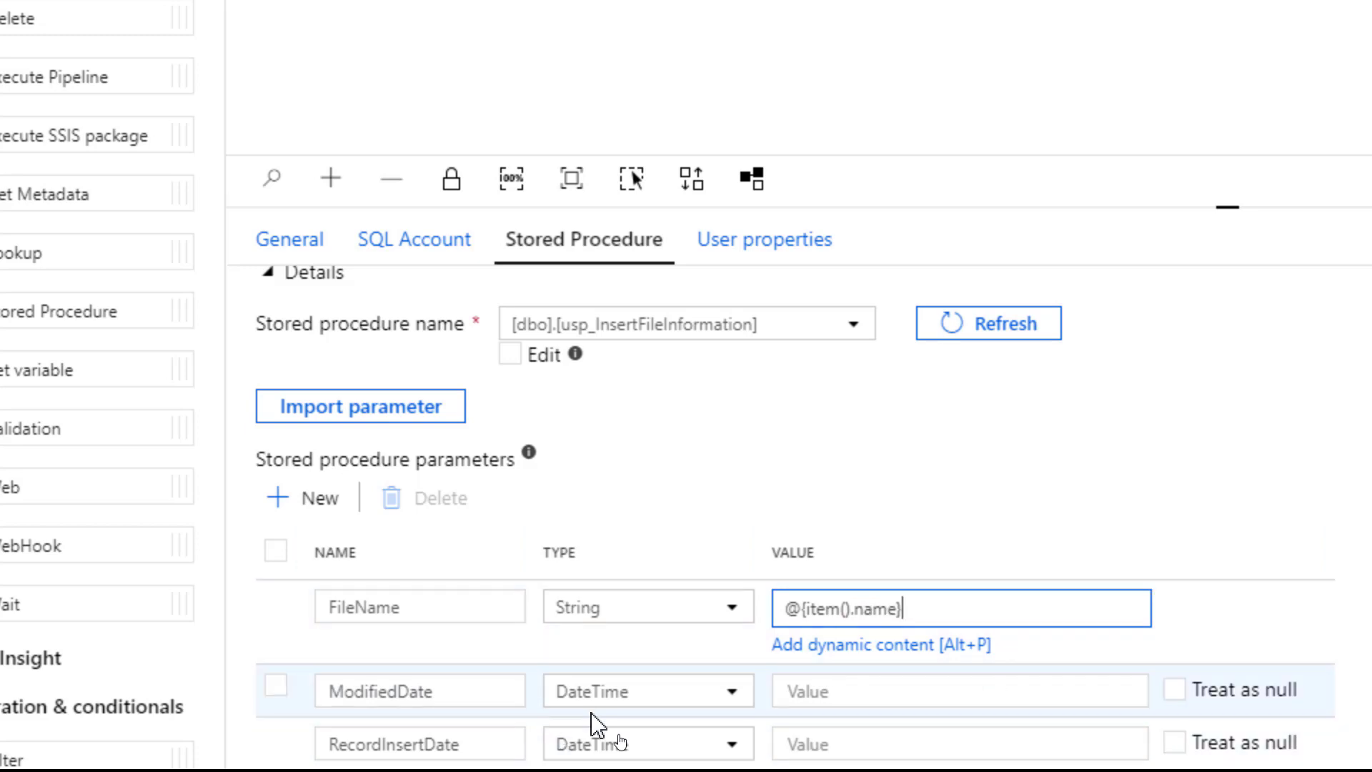
left_click(856, 686)
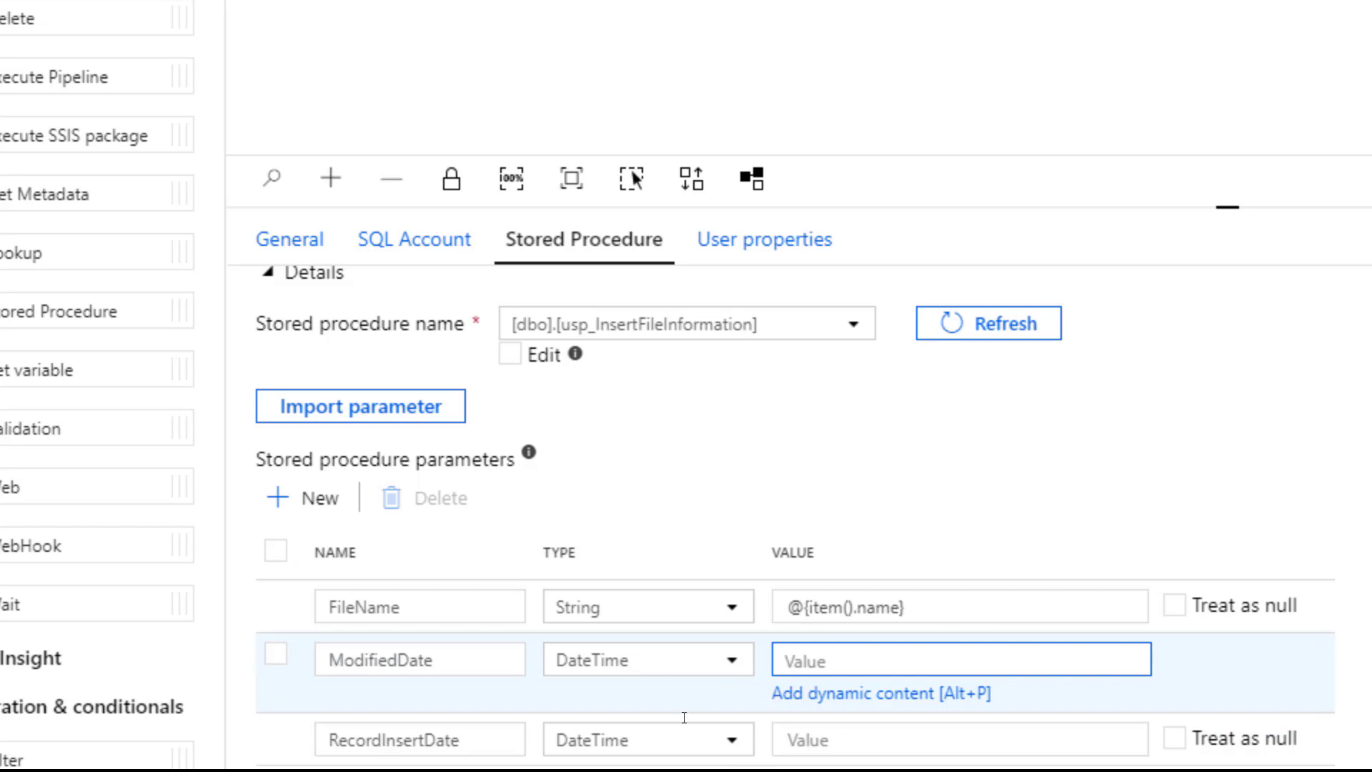
type("@utc")
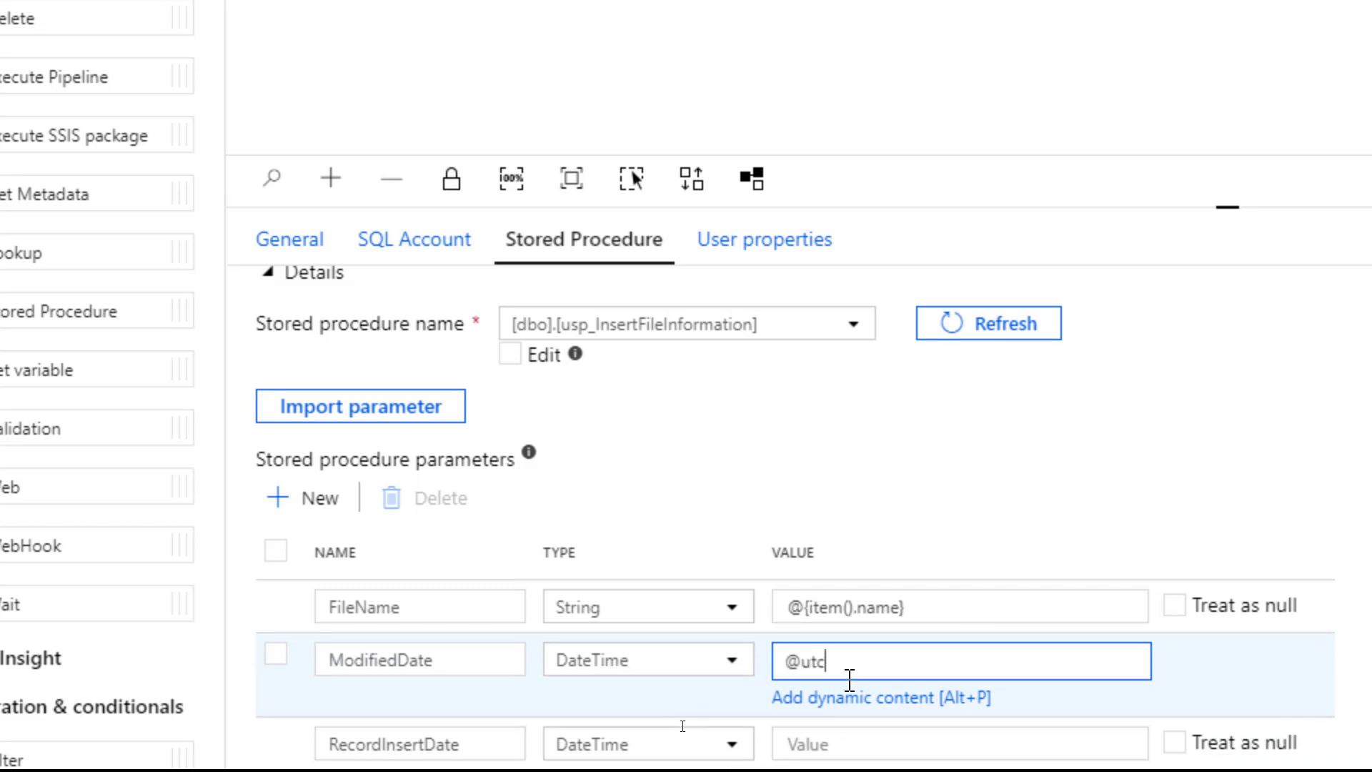
type("now()")
Step: Start a dynamic content expression for the RecordInsertDate parameter with the convertFromUtc date function
left_click(857, 754)
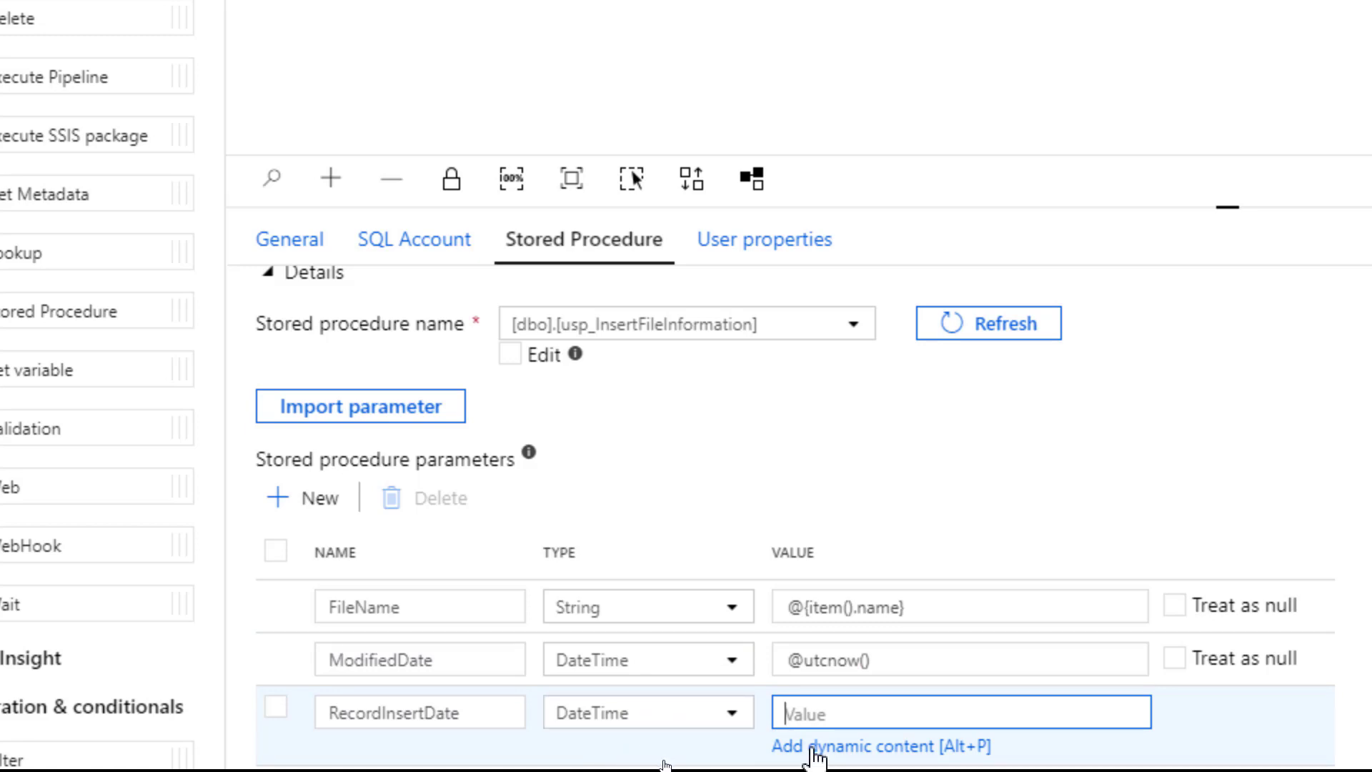
left_click(814, 746)
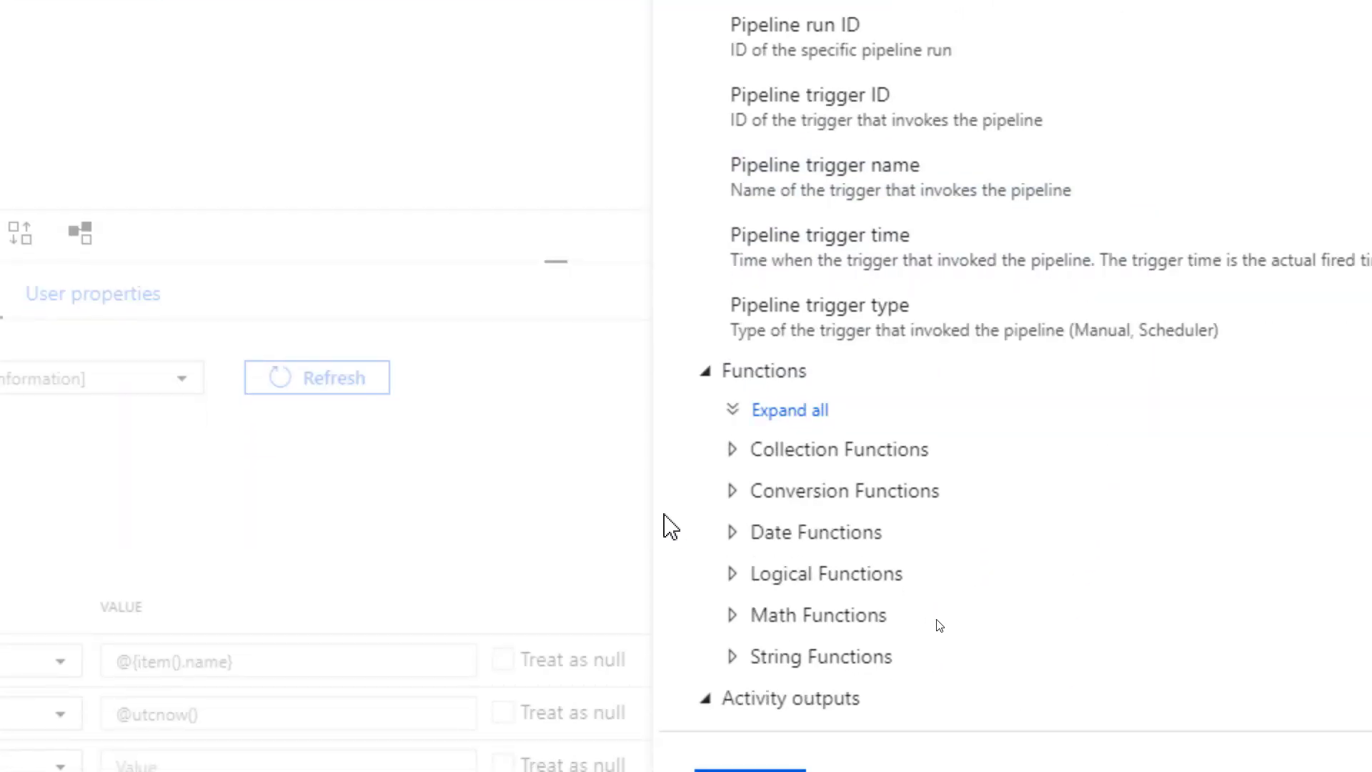
left_click(732, 533)
scroll(906, 549, "down", 2)
scroll(906, 549, "down", 4)
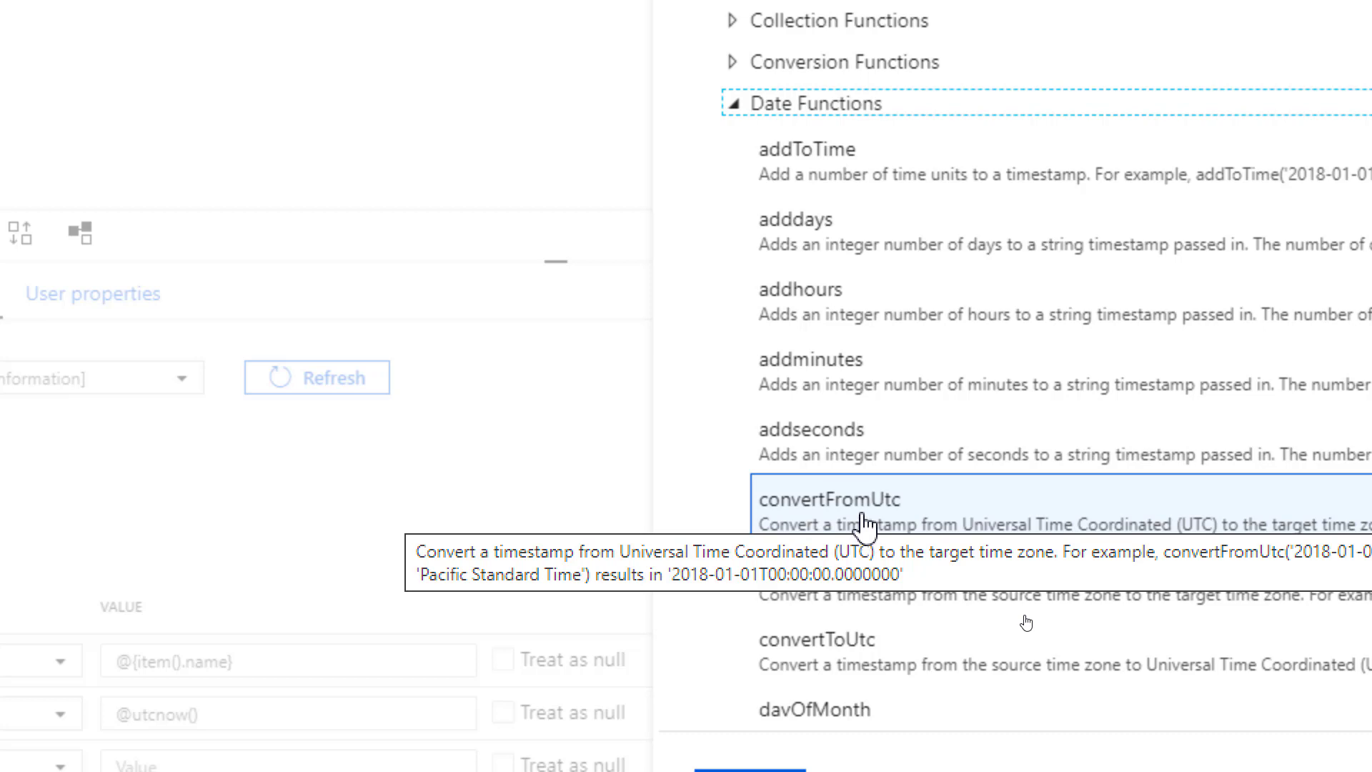
left_click(864, 529)
scroll(861, 524, "up", 7)
scroll(908, 104, "up", 2)
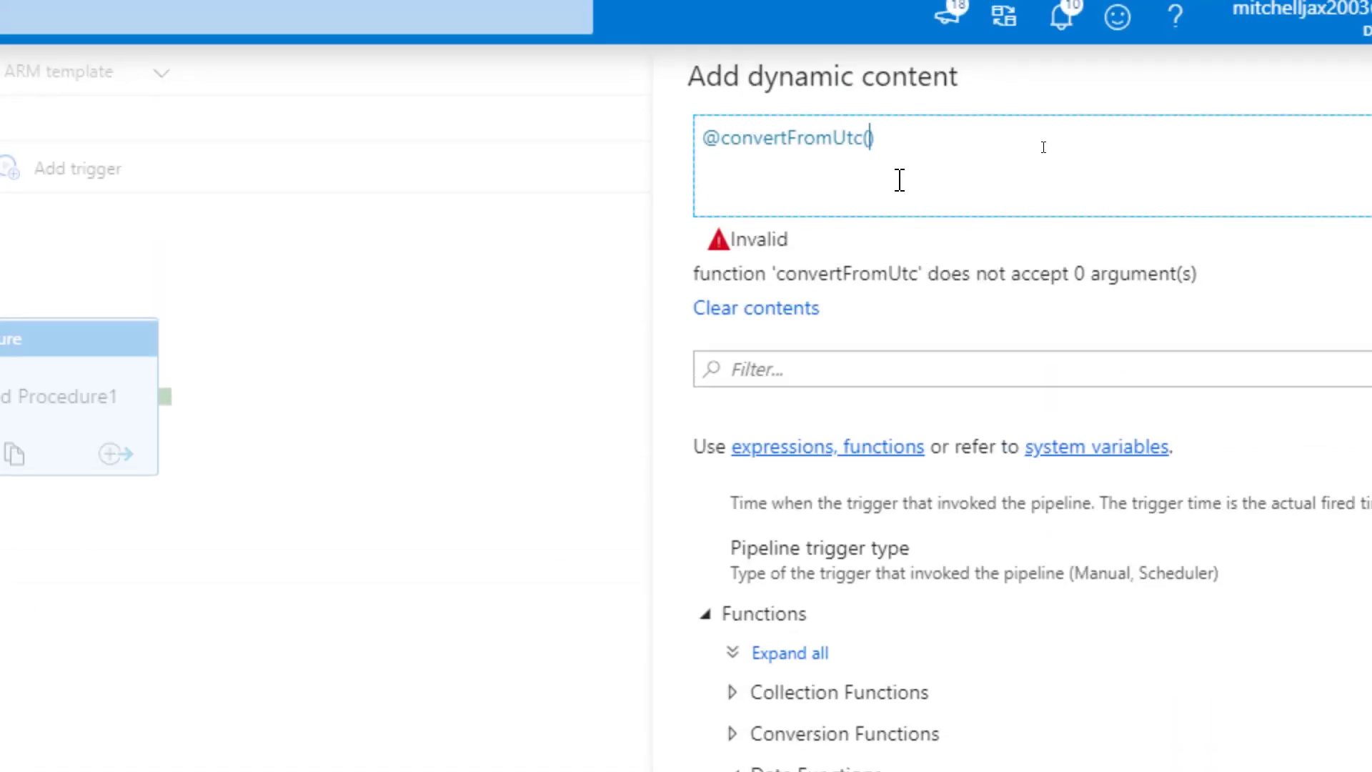
type("utc")
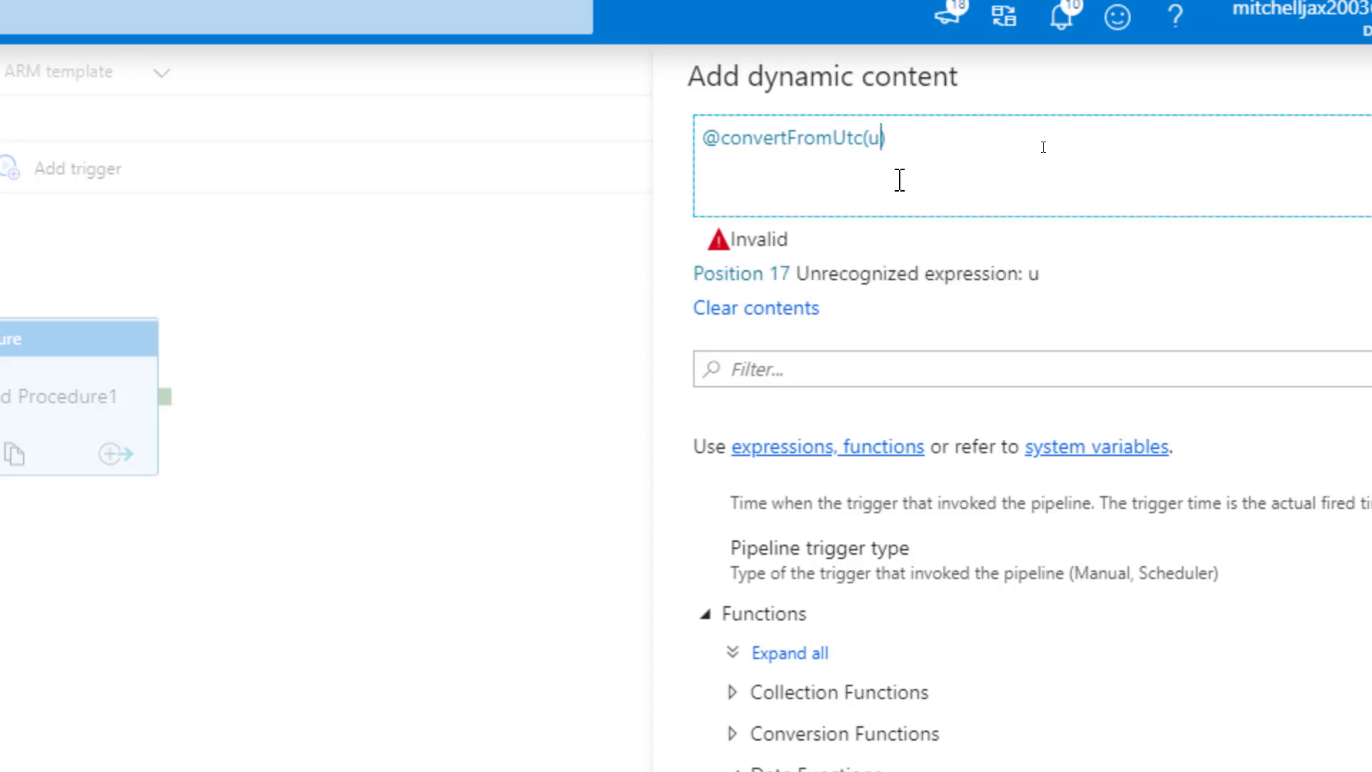
type("n")
key("BackSpace")
type("tcnow(")
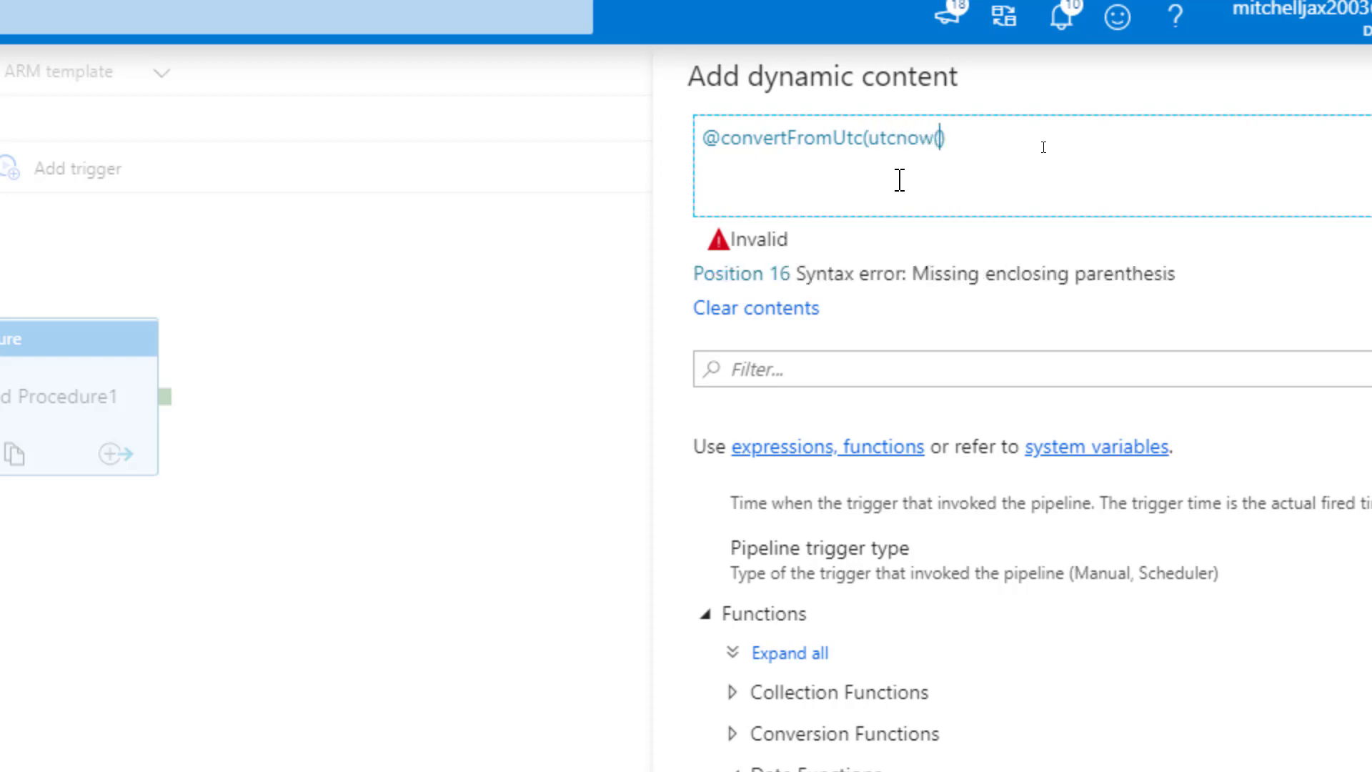
type("), ")
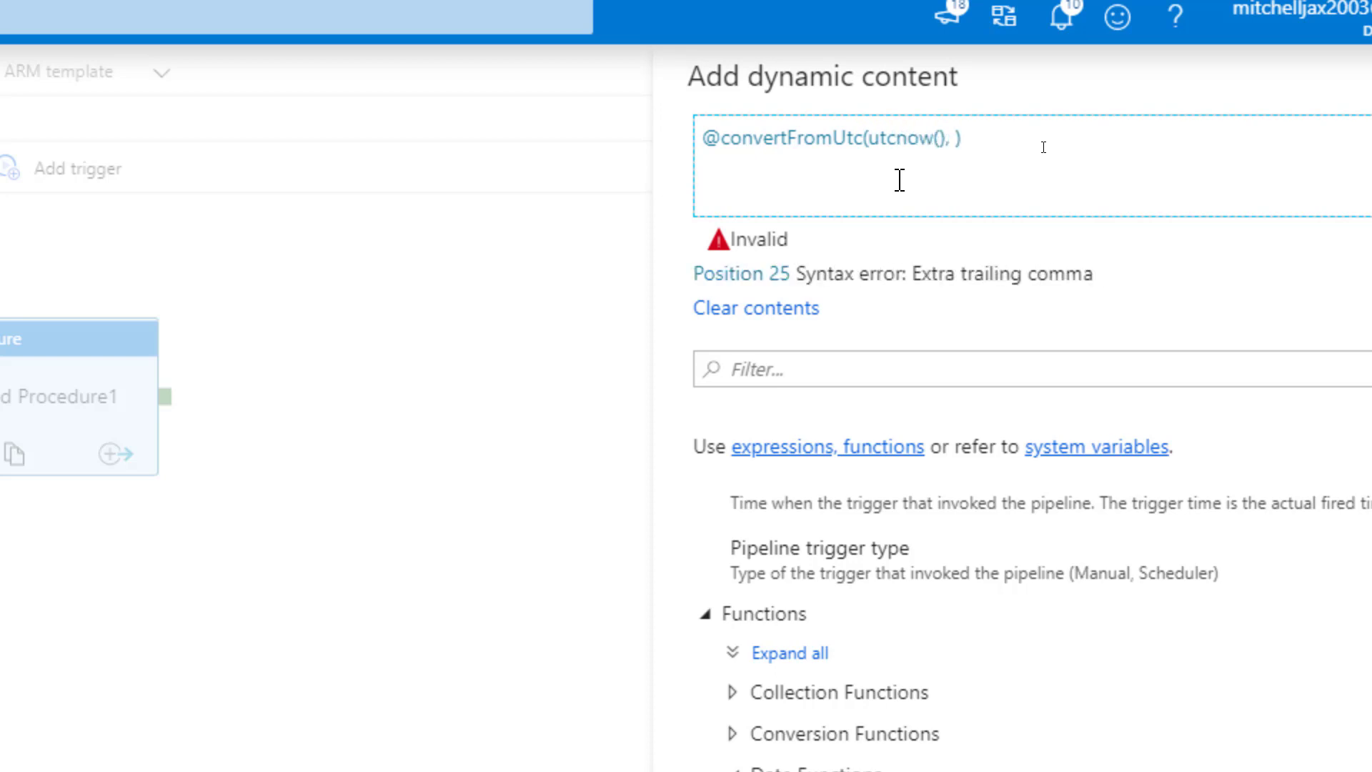
type("'Eastern")
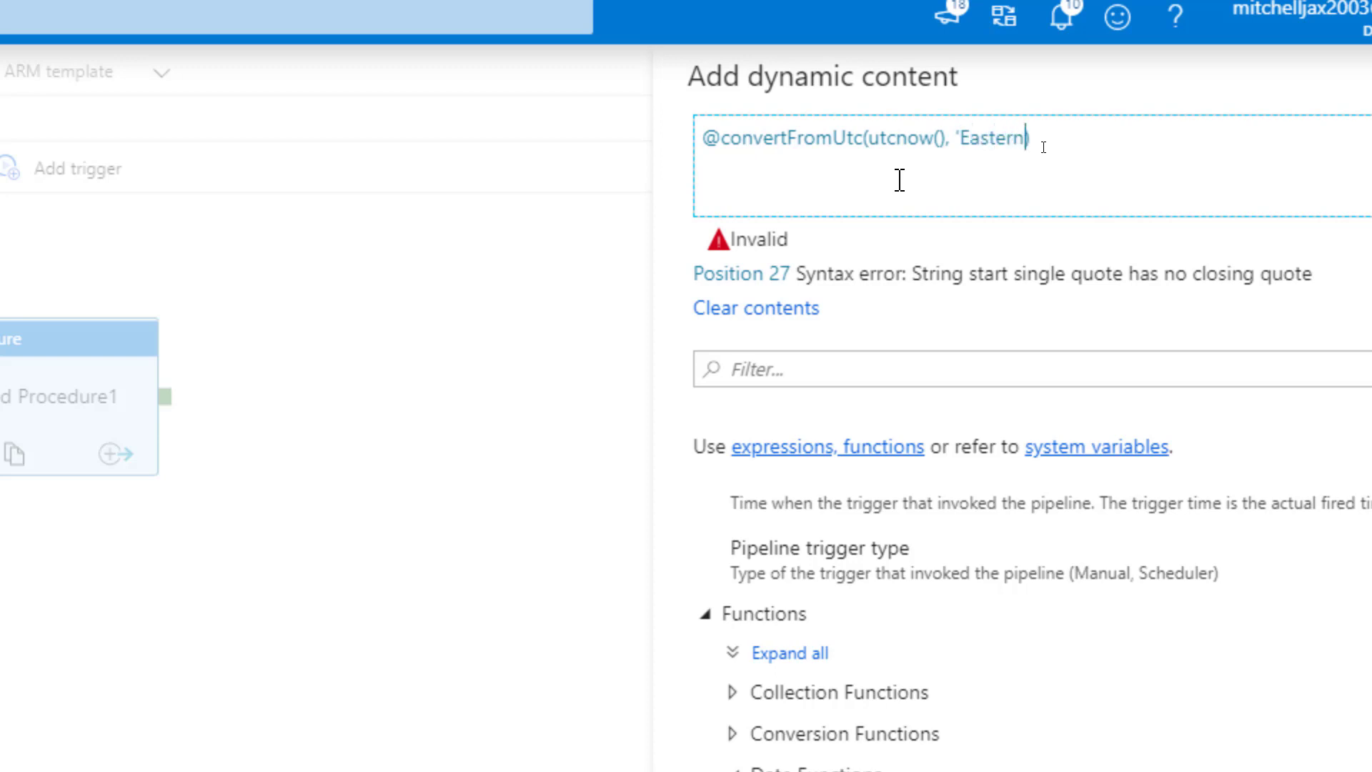
type(" Standard ")
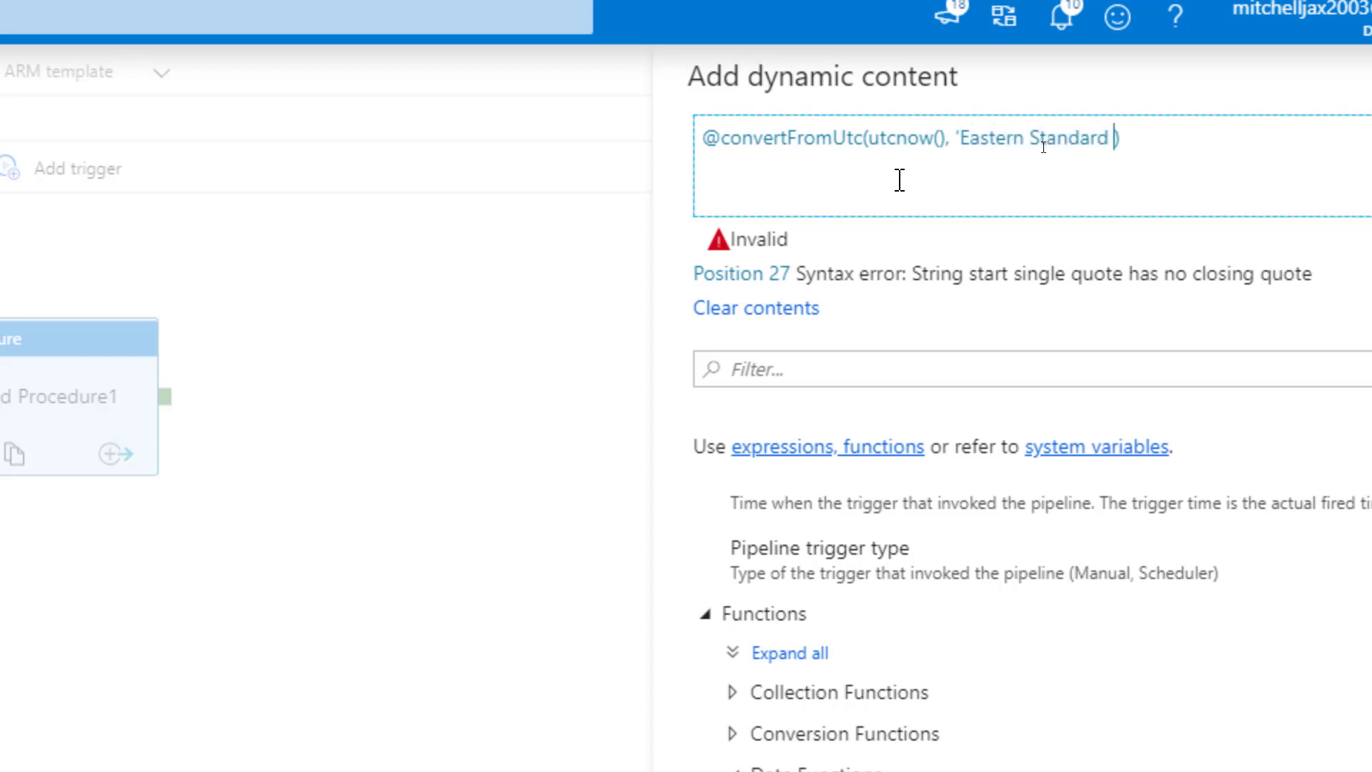
type("Time'")
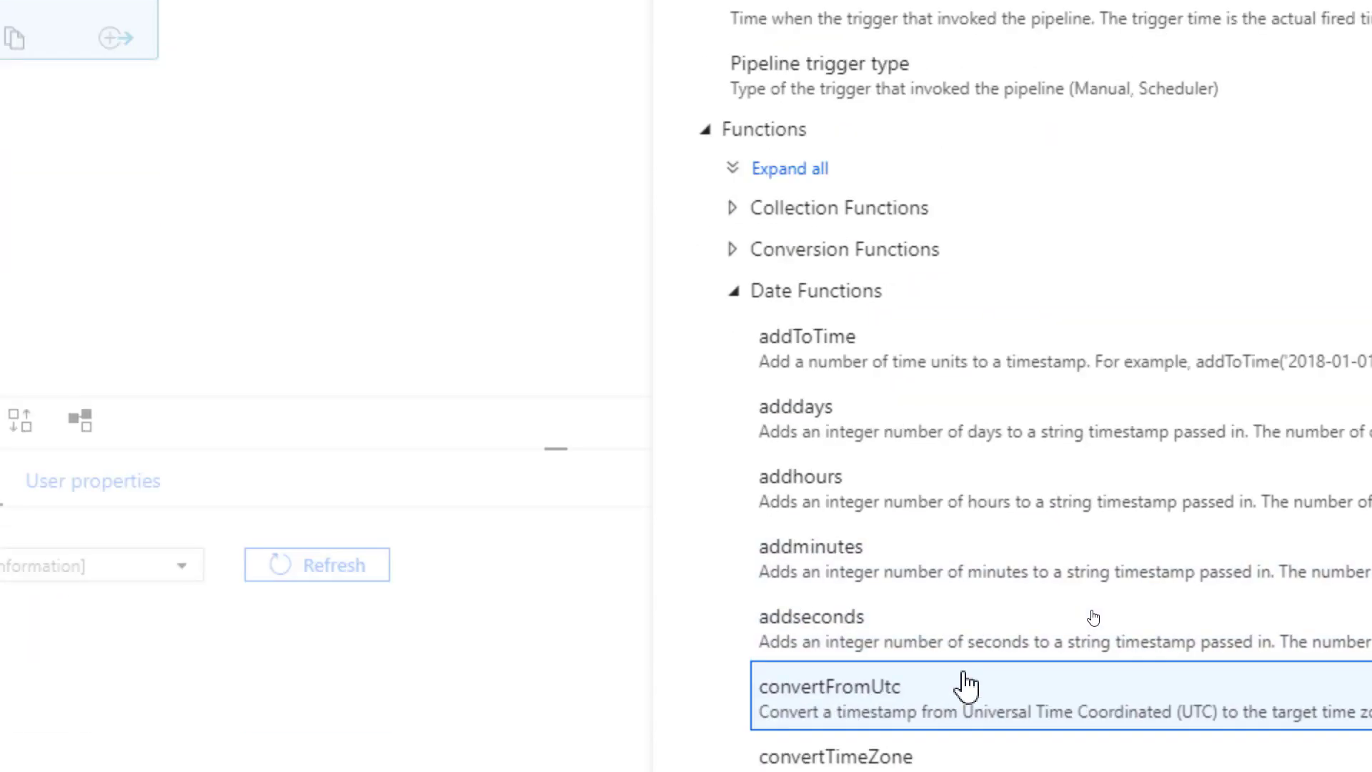
left_click_drag(1243, 616, 1364, 640)
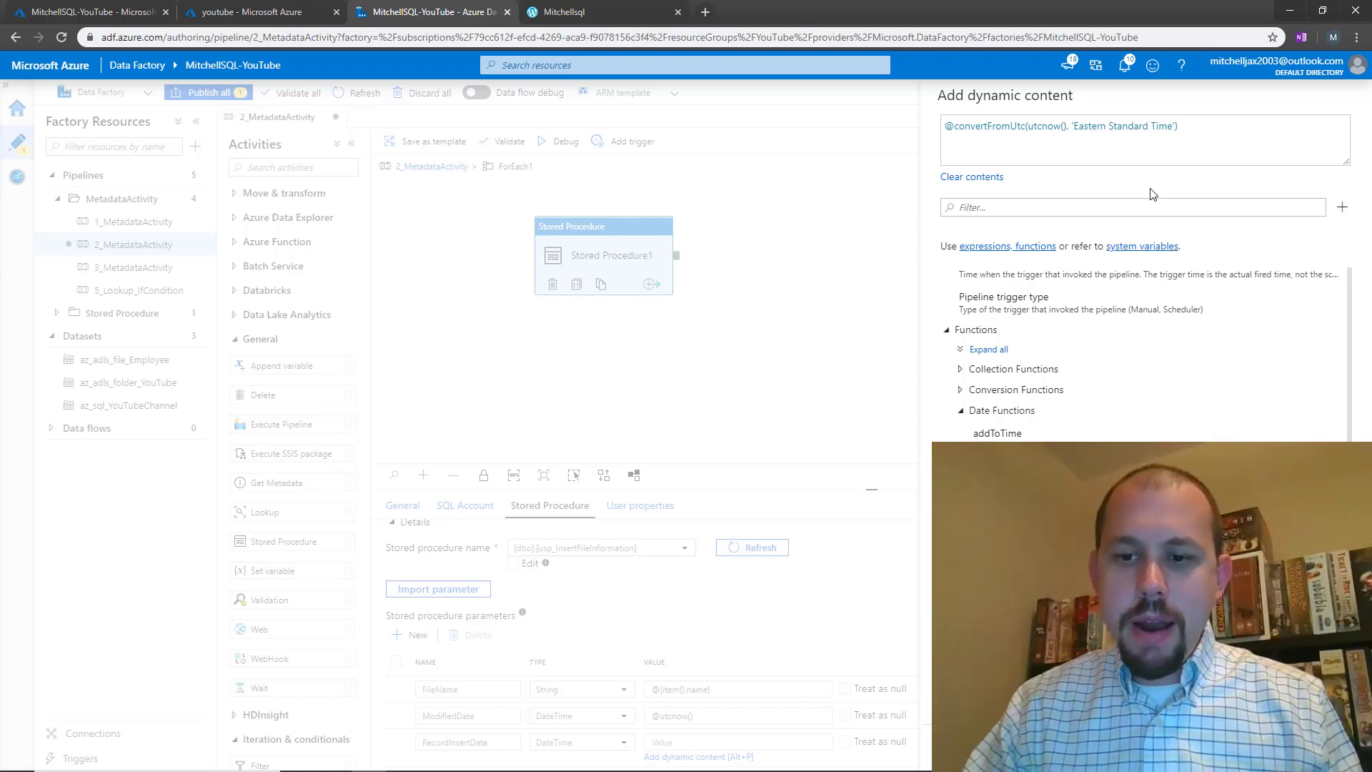
left_click(962, 748)
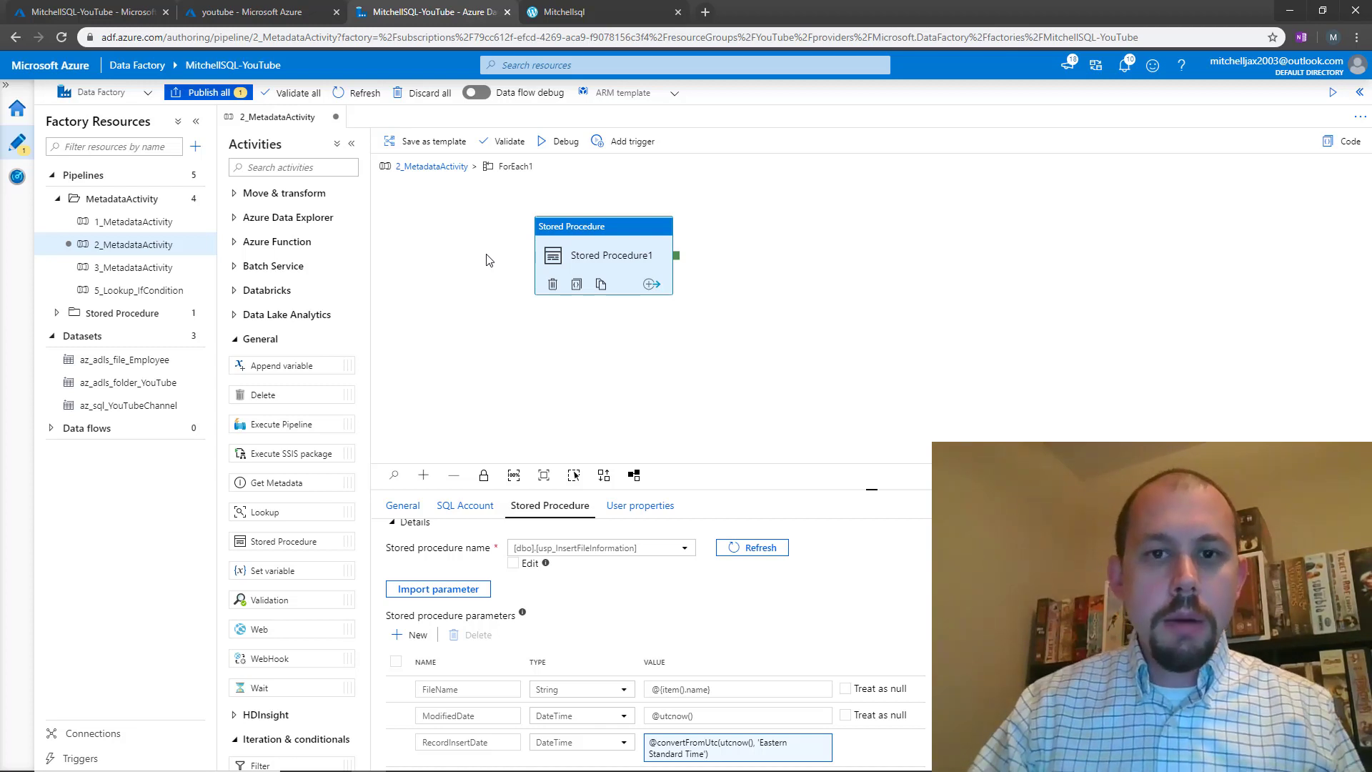
Step: Debug the pipeline and return from ForEach1 to the 2_MetadataActivity canvas to refresh the run output
left_click(561, 142)
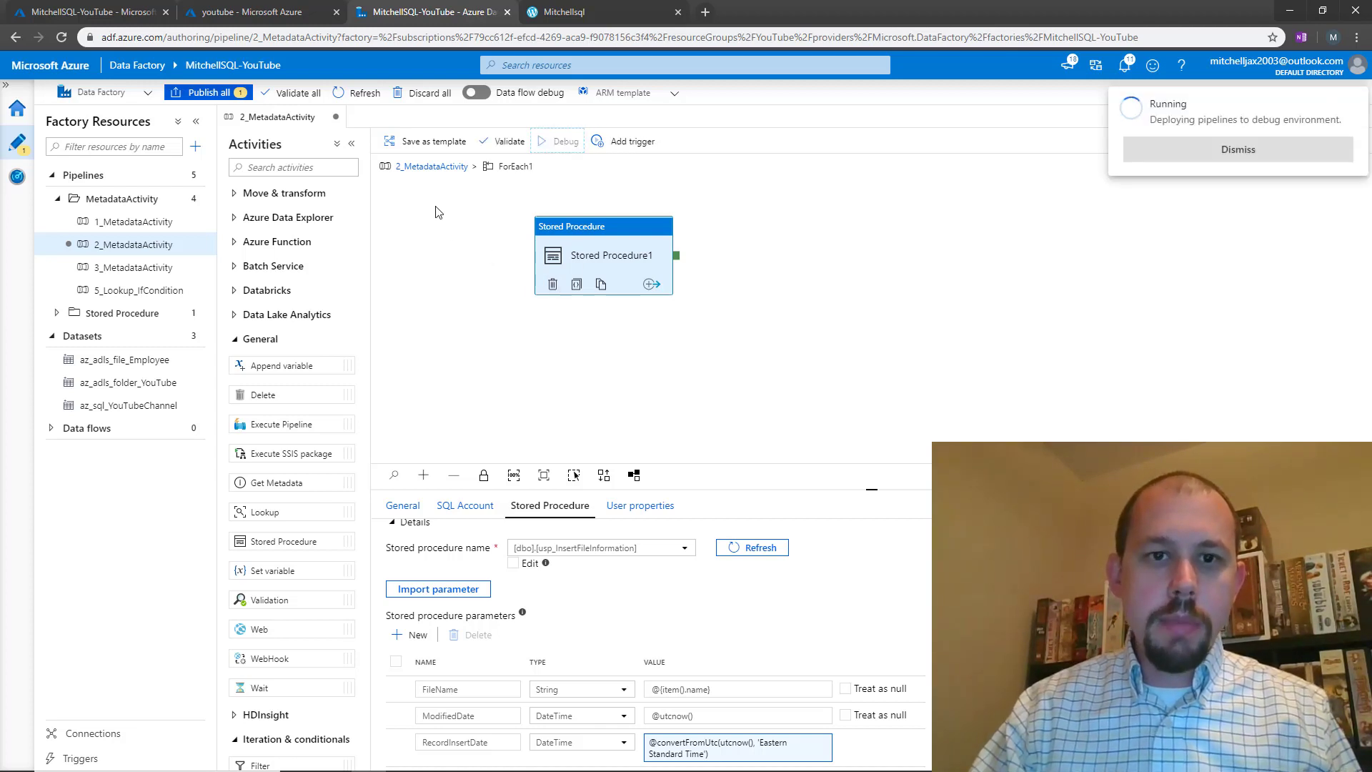
left_click(427, 167)
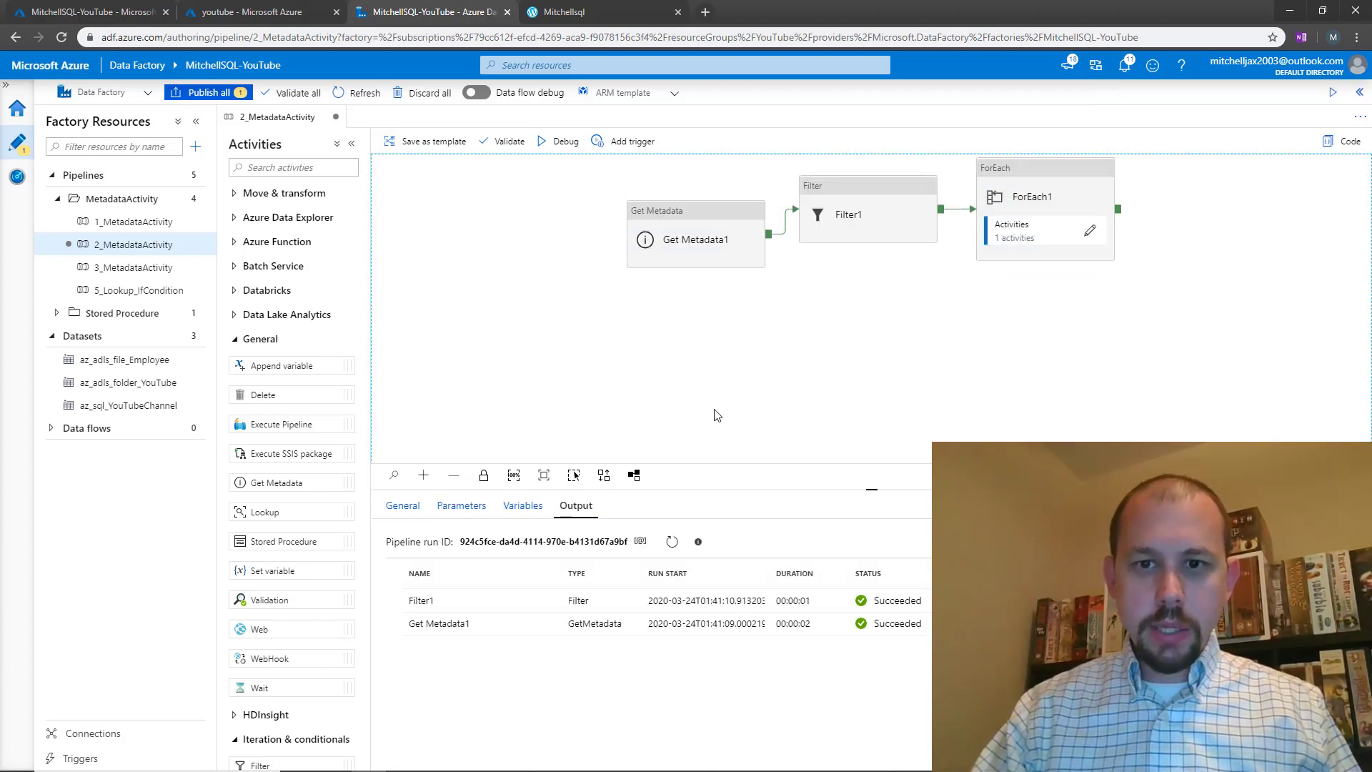
left_click(715, 236)
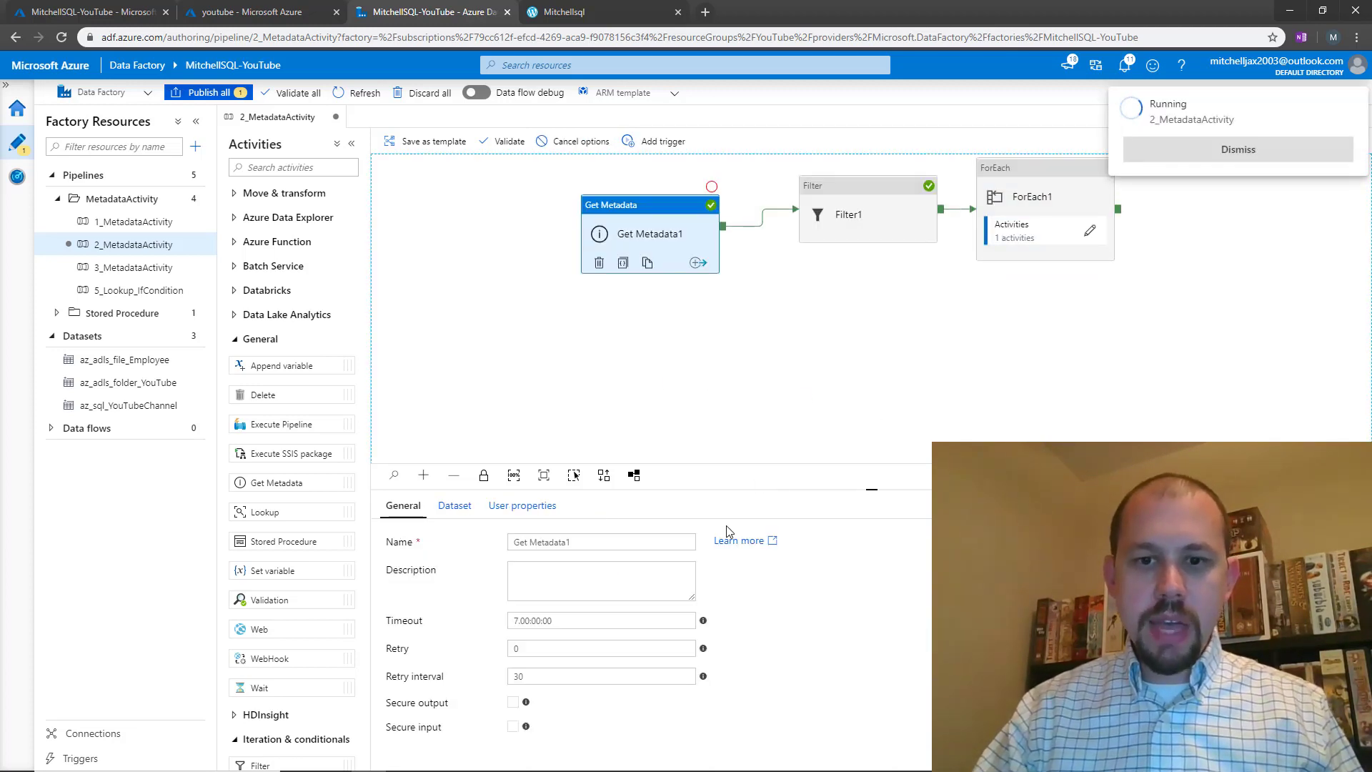
left_click(815, 306)
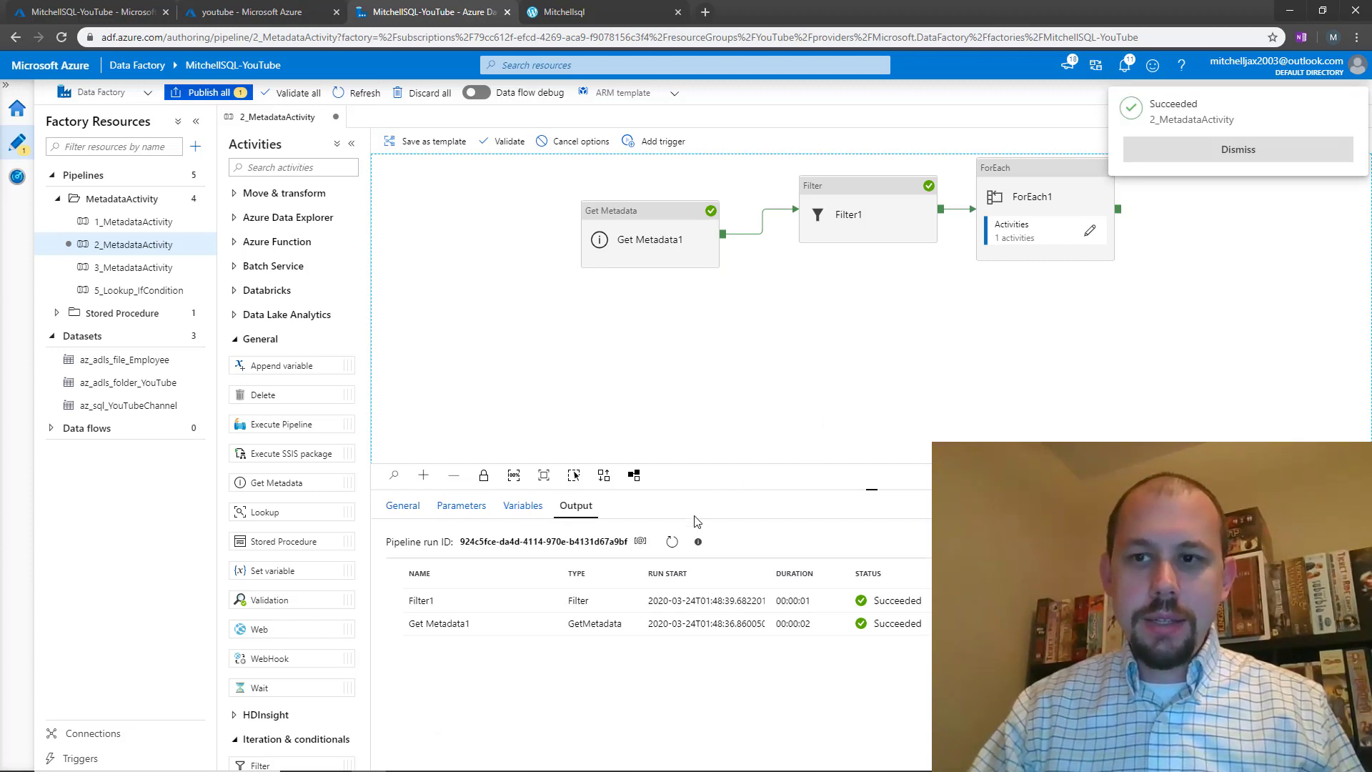
left_click(1219, 147)
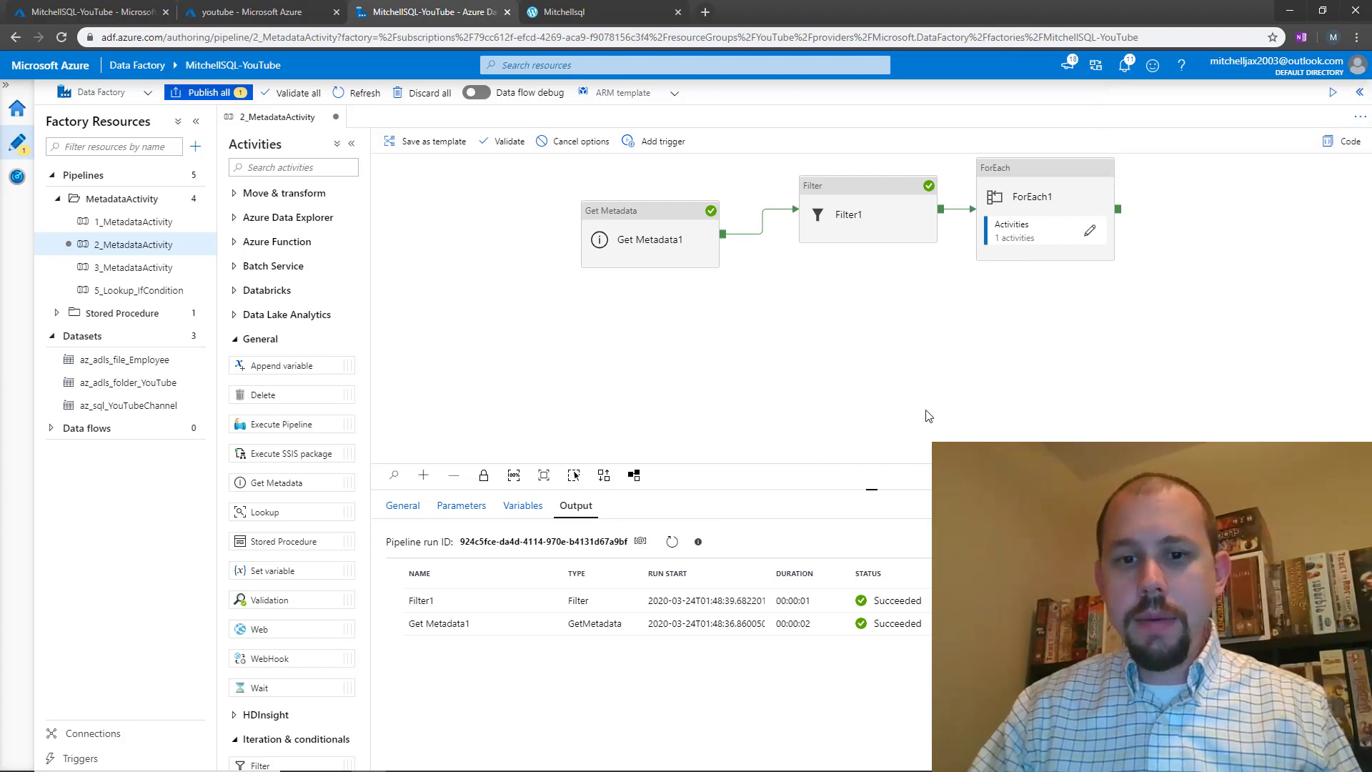
left_click(672, 543)
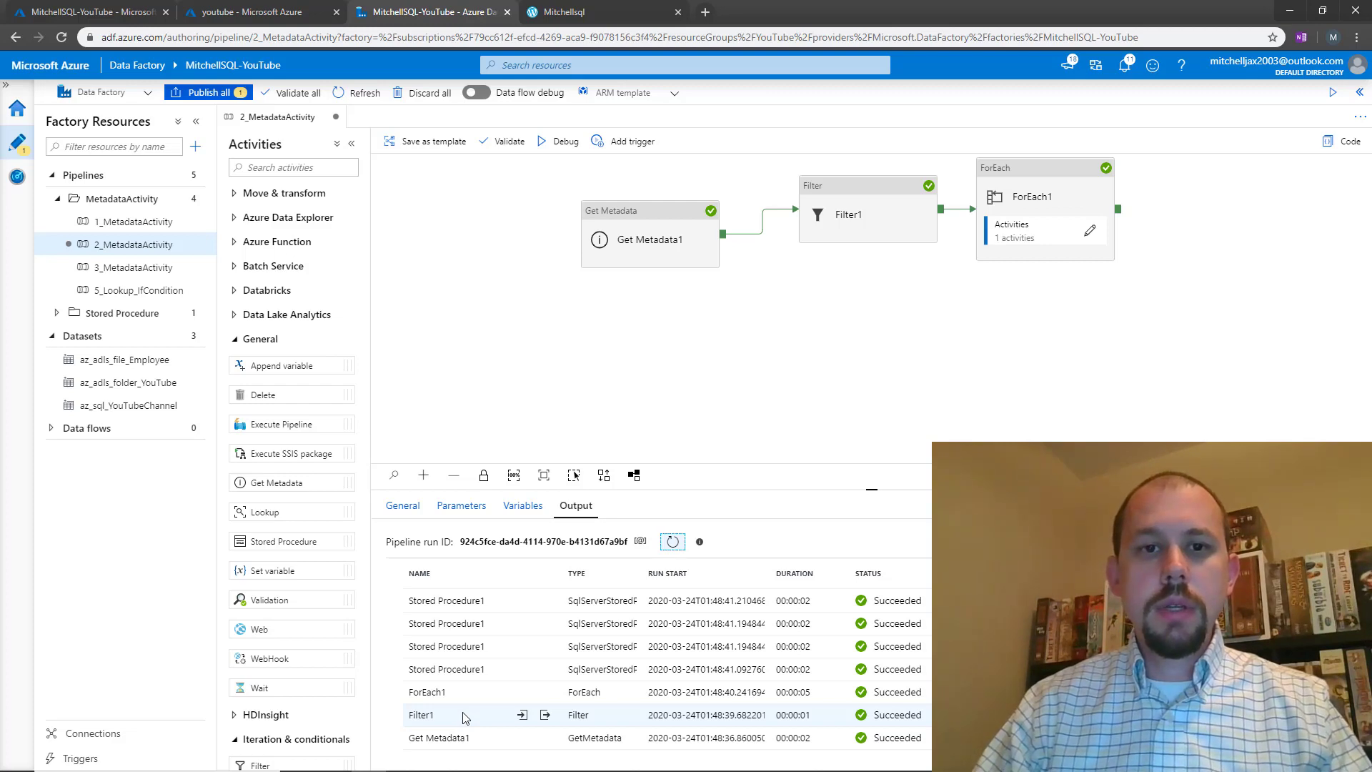
Step: Switch to SQL Server Management Studio, run the FileControlTable query, and examine the LastModifiedDate and RecordInsertDate columns
key("alt+Tab")
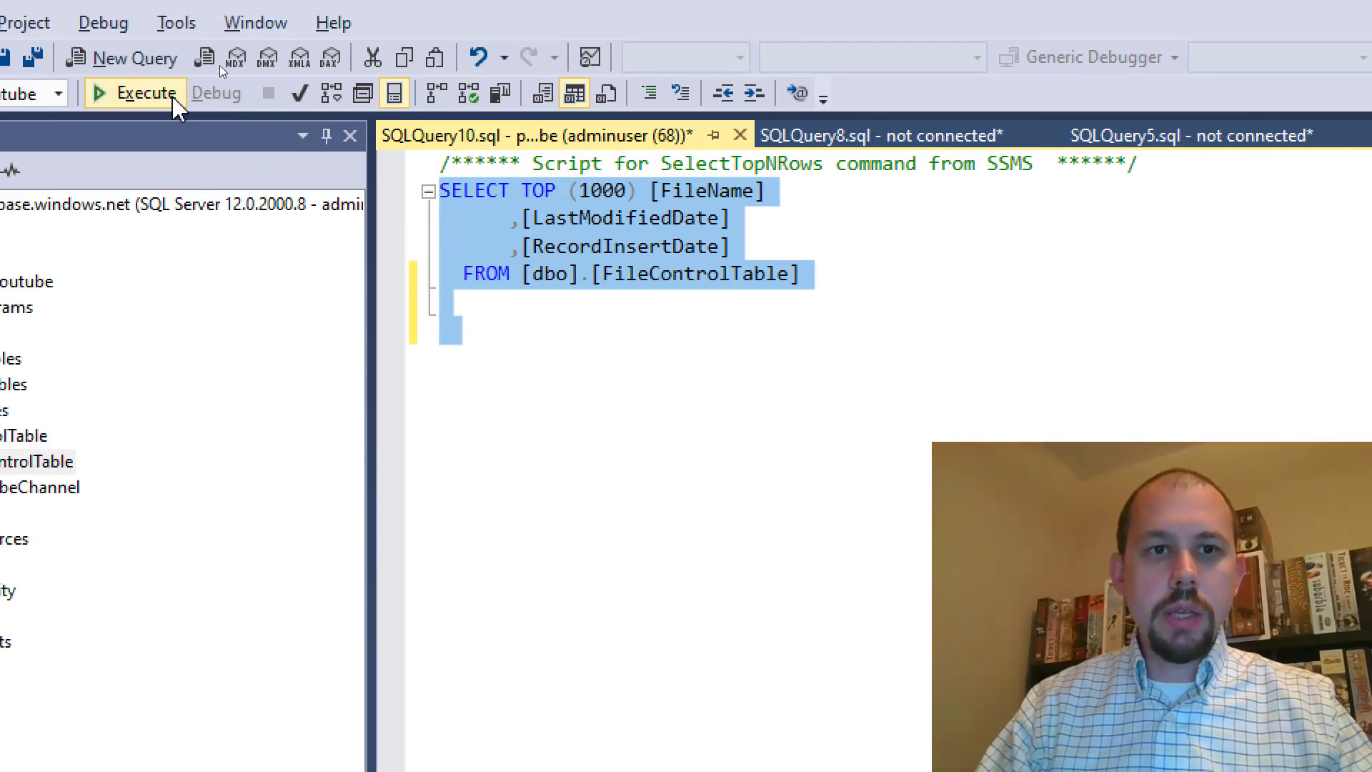
left_click(174, 100)
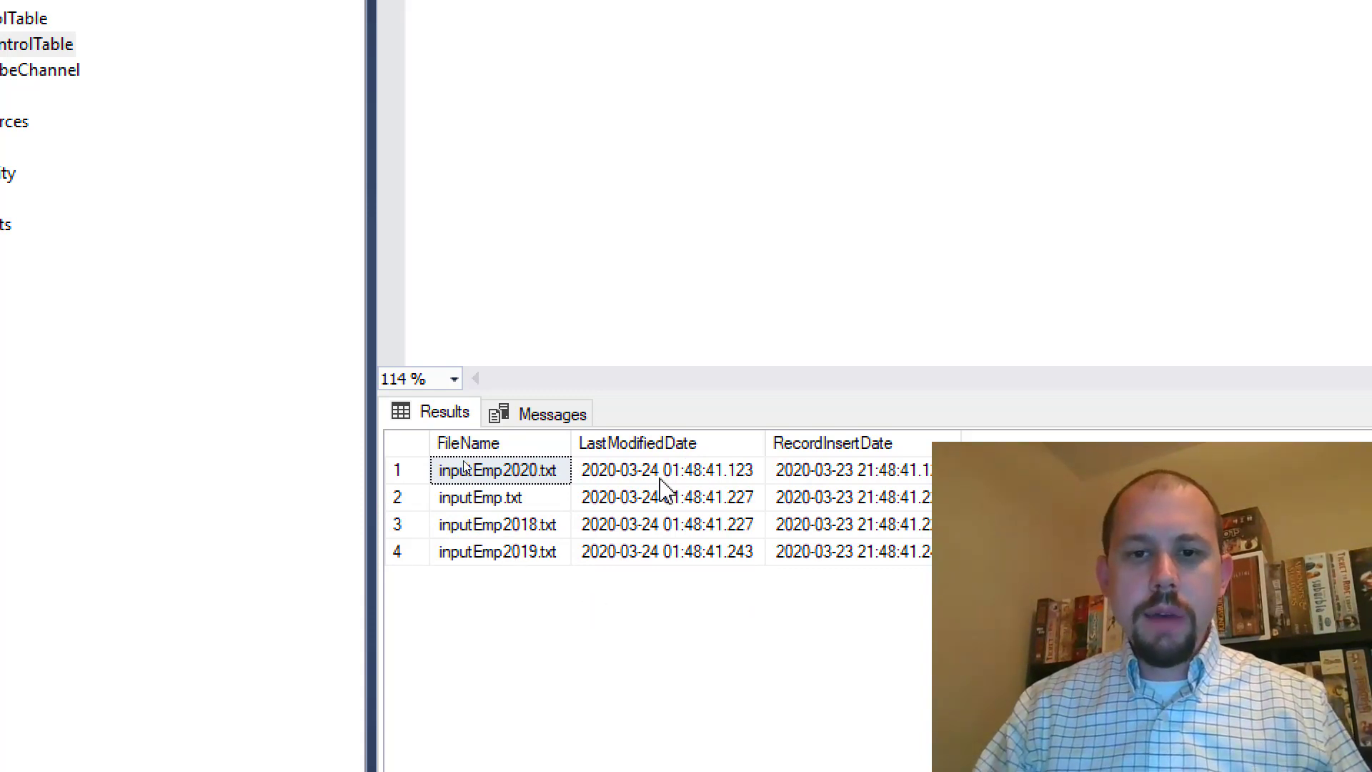
left_click(674, 444)
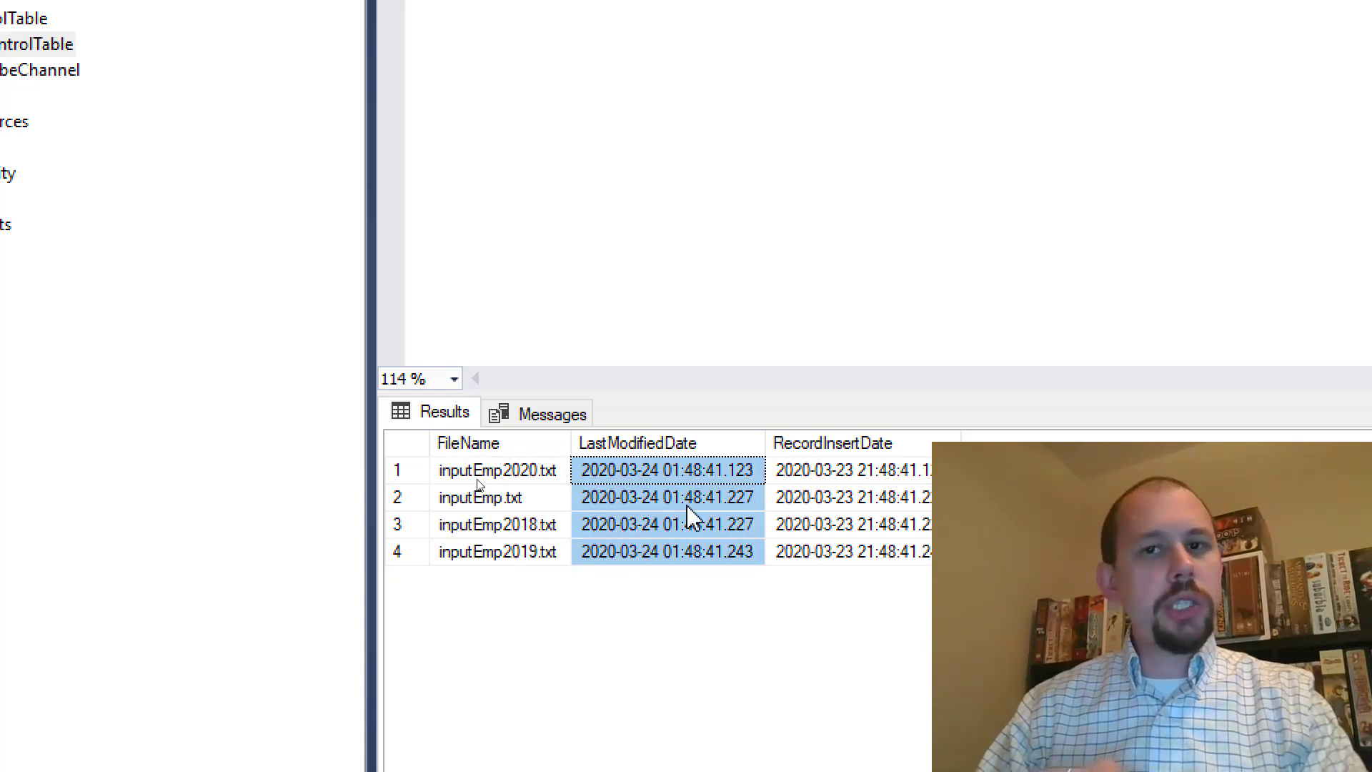
left_click(833, 449)
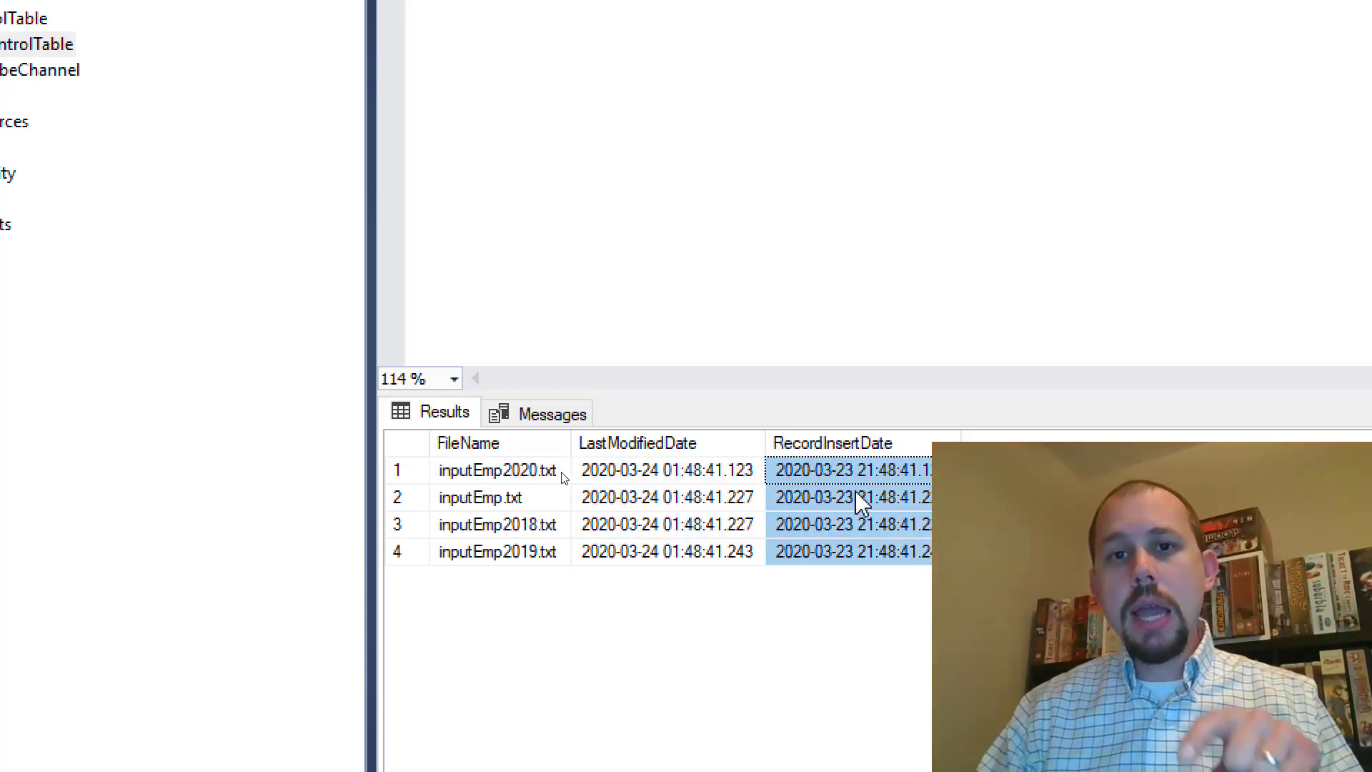